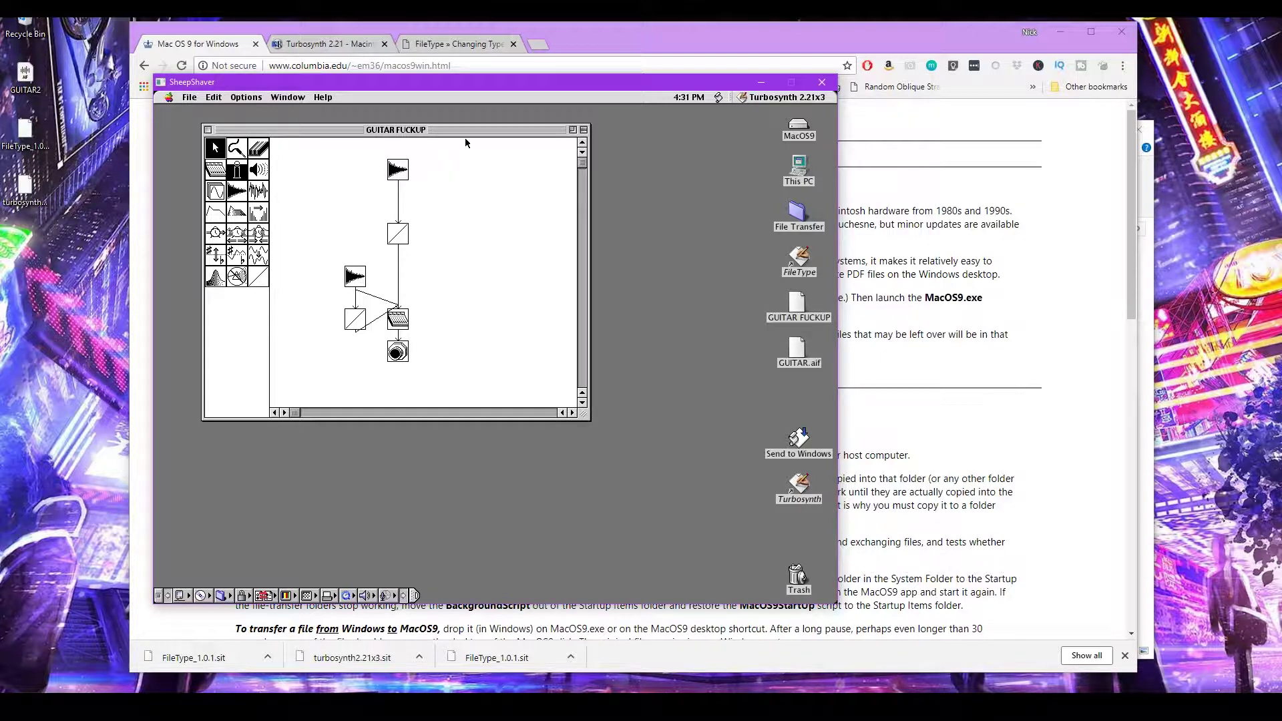
Look over the Turbosynth 2.21 and FileType pages in Chrome, then switch back to SheepShaver
{"action": "left_click", "coordinate": [606, 42]}
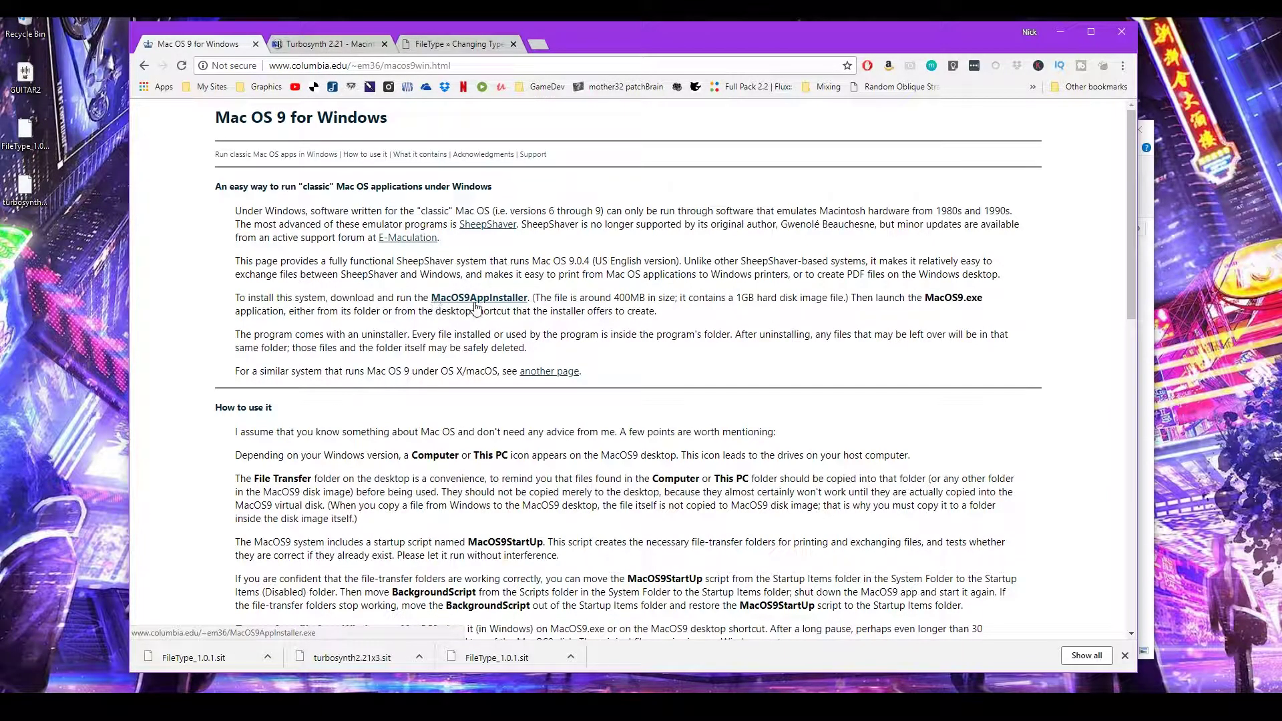
{"action": "left_click", "coordinate": [331, 44]}
{"action": "scroll", "coordinate": [529, 248], "scroll_direction": "down", "scroll_amount": 1}
{"action": "scroll", "coordinate": [529, 249], "scroll_direction": "up", "scroll_amount": 1}
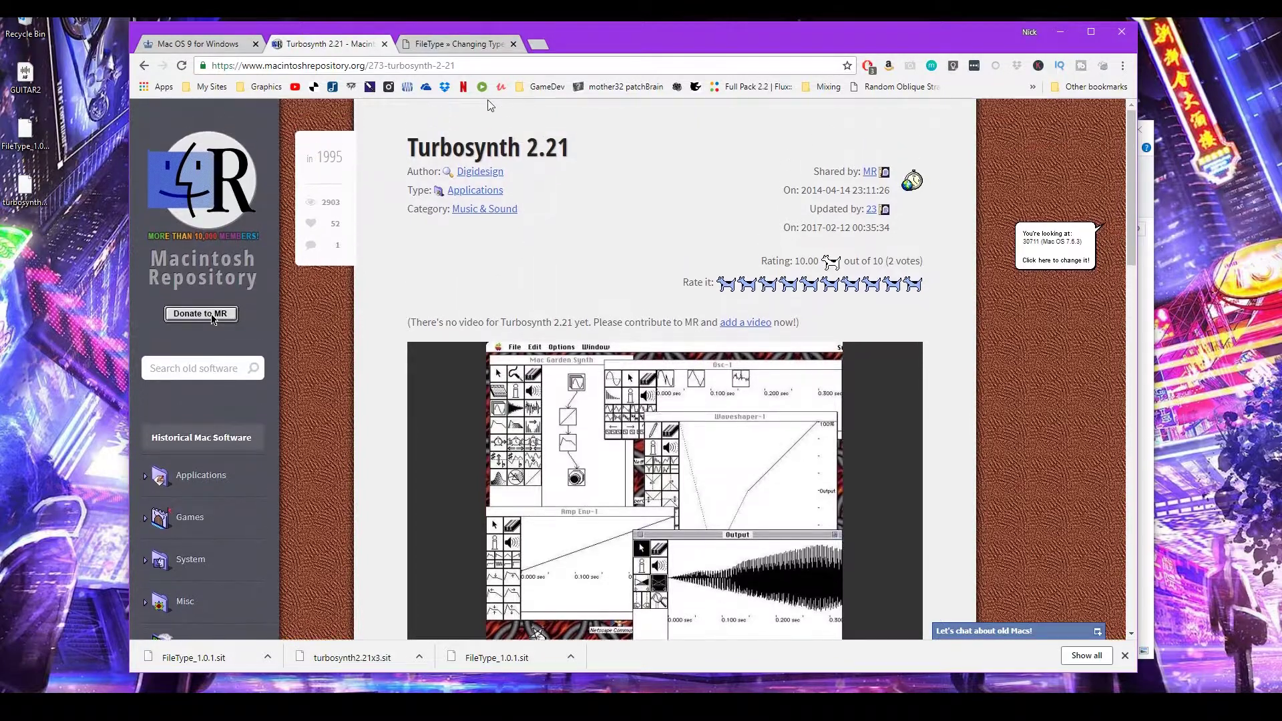
{"action": "left_click", "coordinate": [470, 46]}
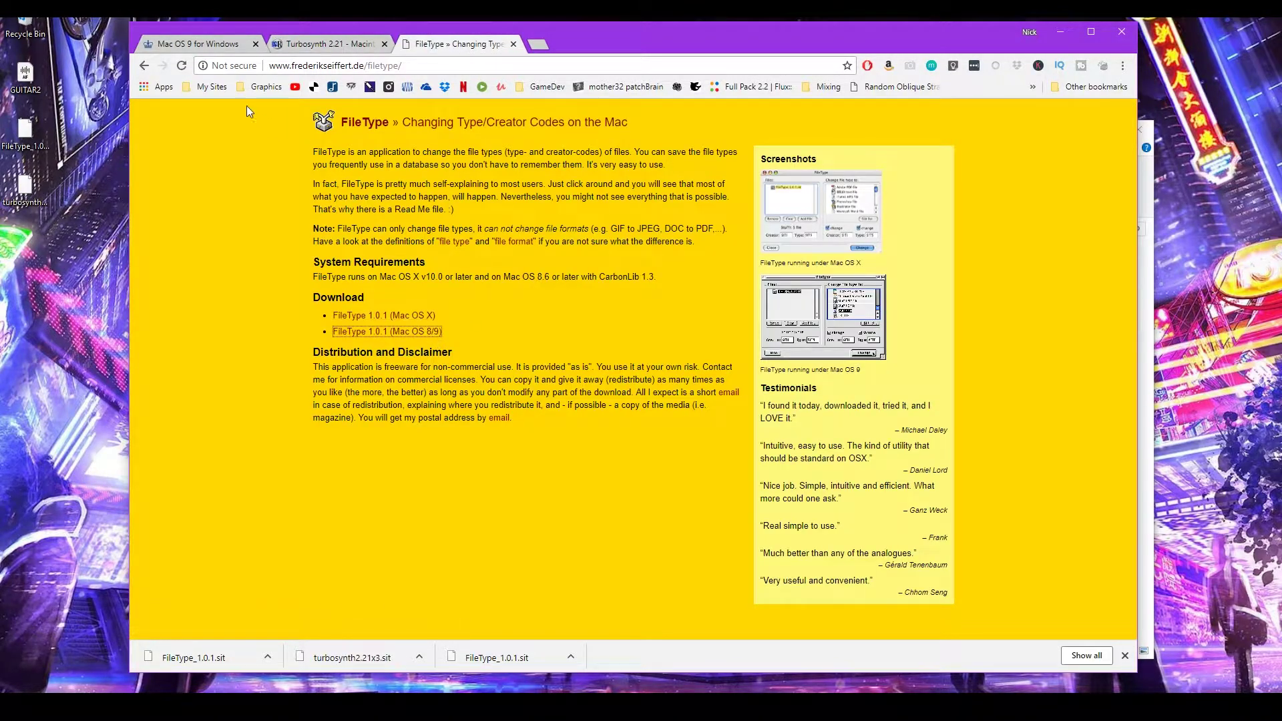
{"action": "left_click", "coordinate": [221, 45]}
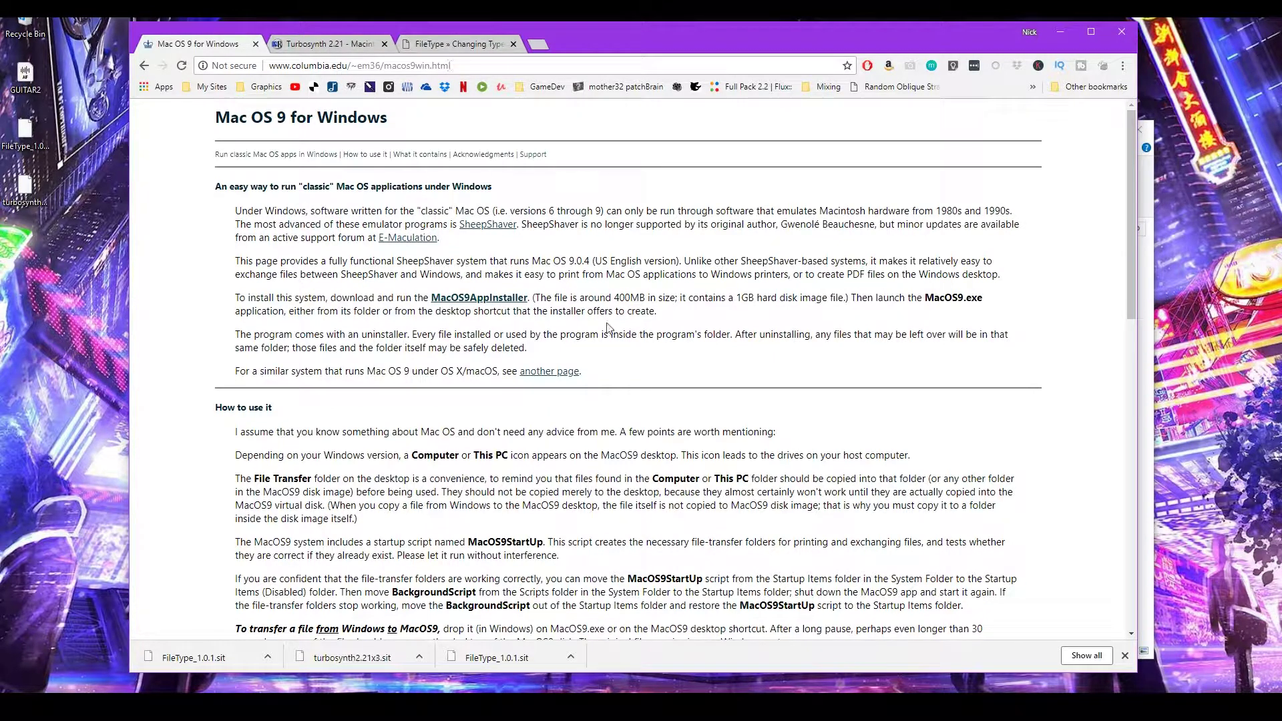
{"action": "key", "text": "alt+Tab"}
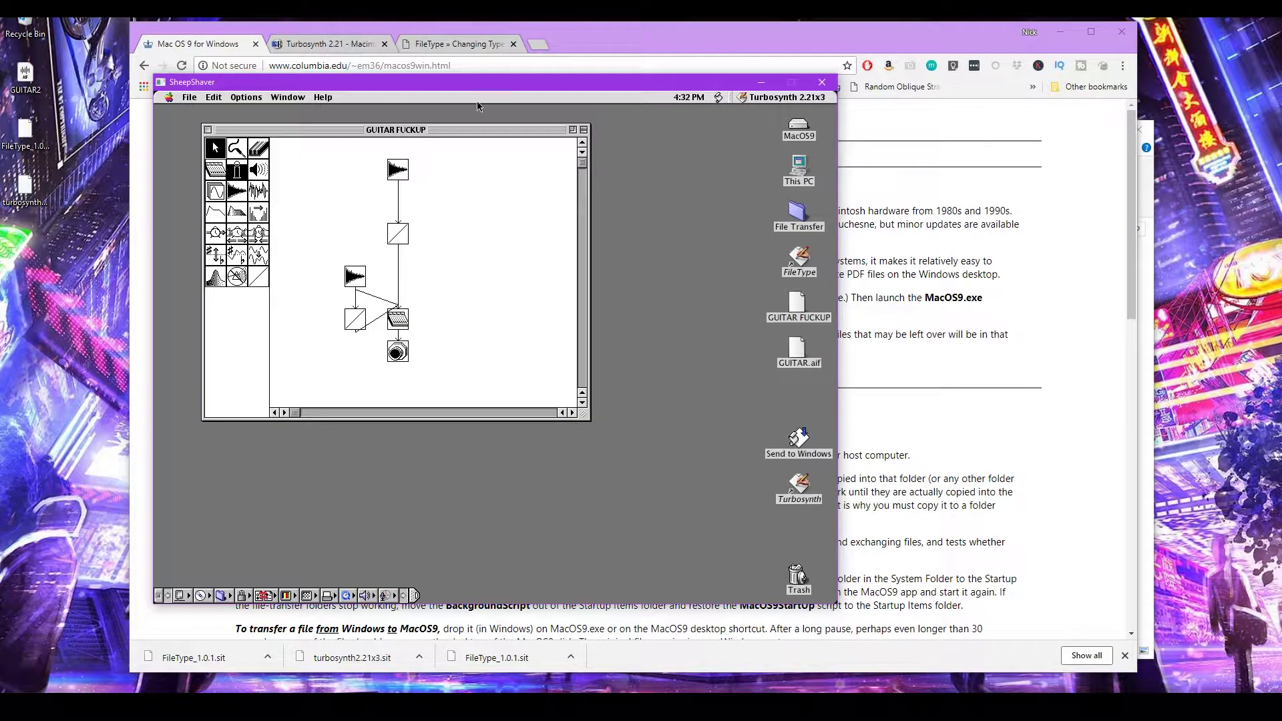
Shut down Mac OS 9 and open the F:\MacOS9\Programs folder in File Explorer
{"action": "left_click", "coordinate": [822, 83]}
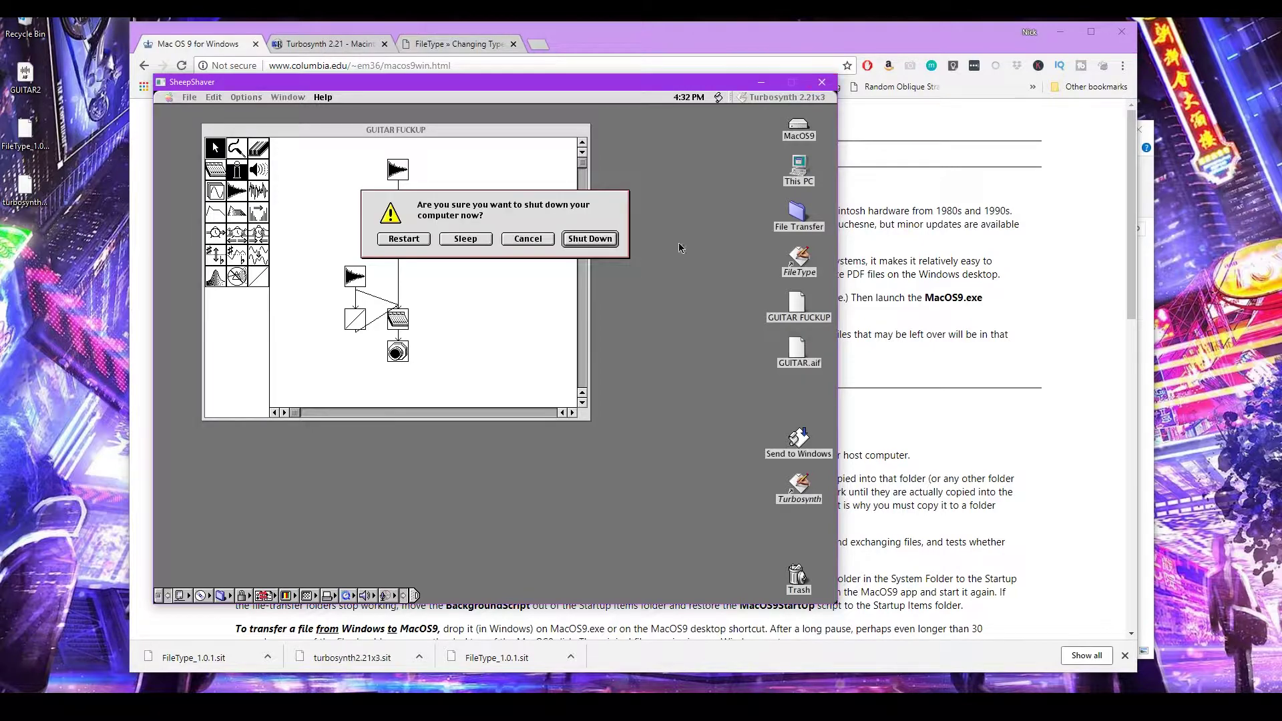
{"action": "left_click", "coordinate": [581, 240]}
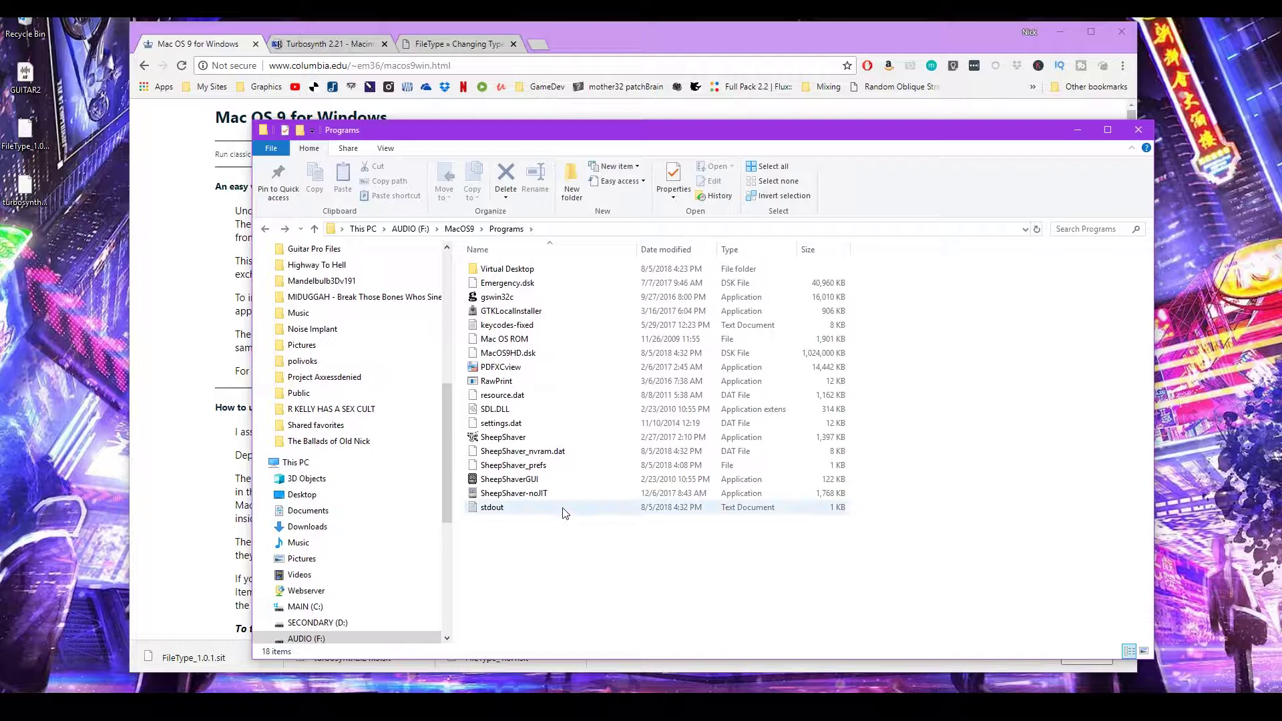
{"action": "key", "text": "alt+Up"}
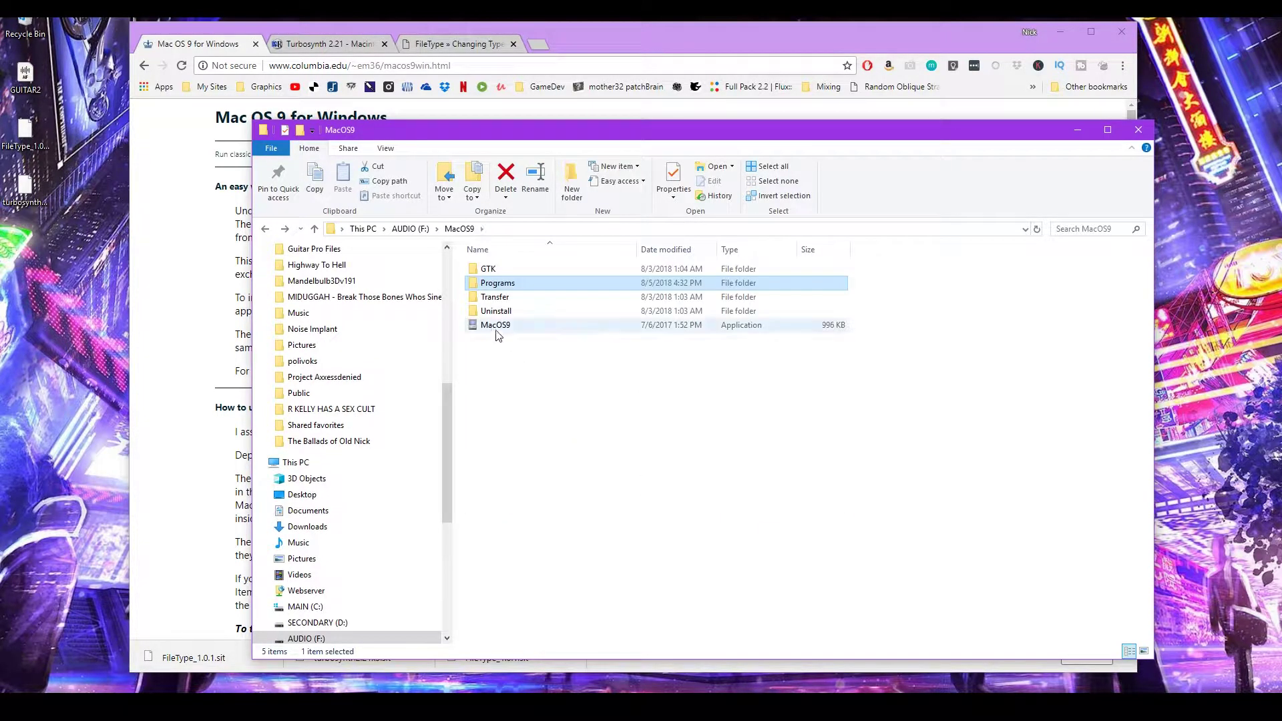
{"action": "left_click", "coordinate": [496, 327]}
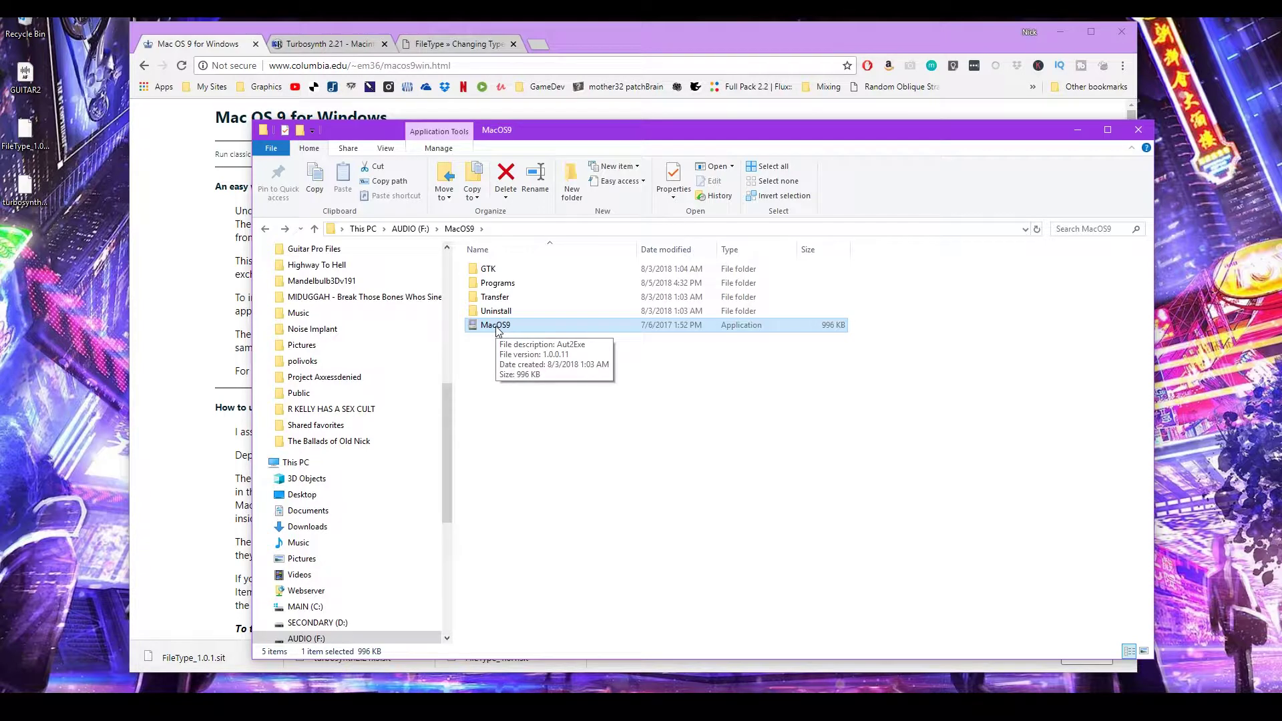
{"action": "double_click", "coordinate": [498, 283]}
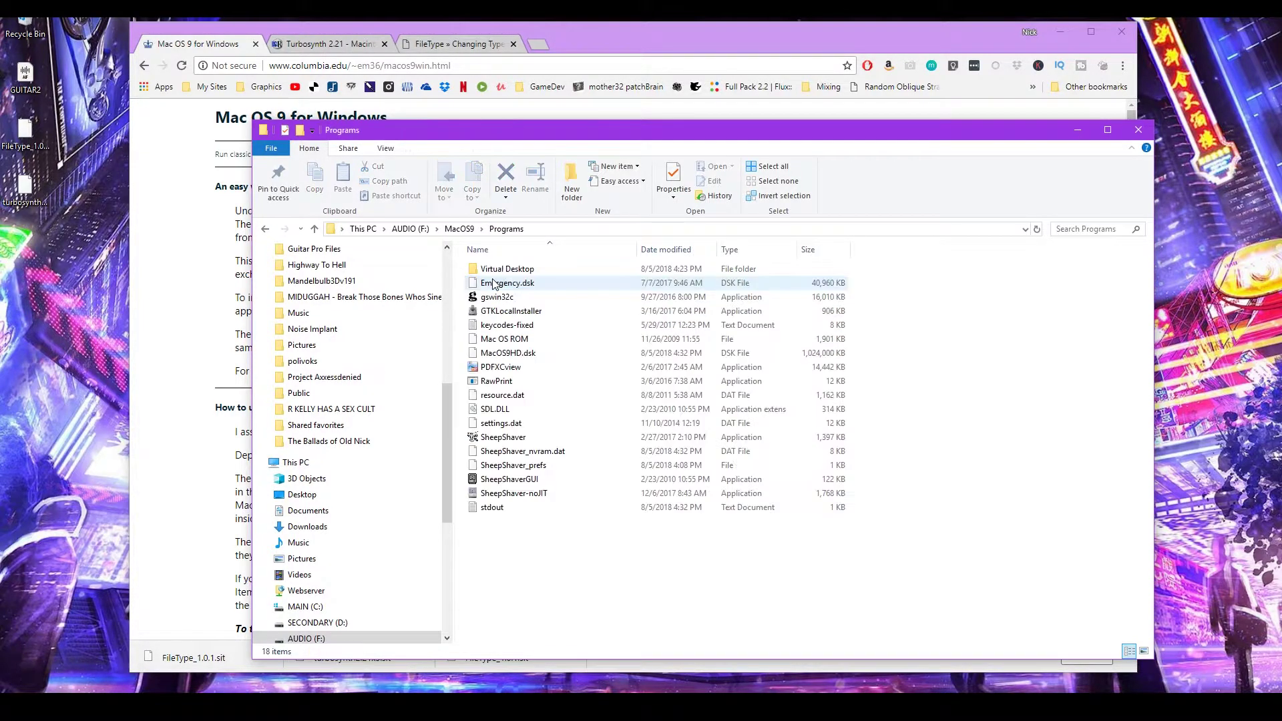
Relaunch SheepShaver from Programs and dismiss the startup error and missing Transfer folder alerts
{"action": "double_click", "coordinate": [504, 437]}
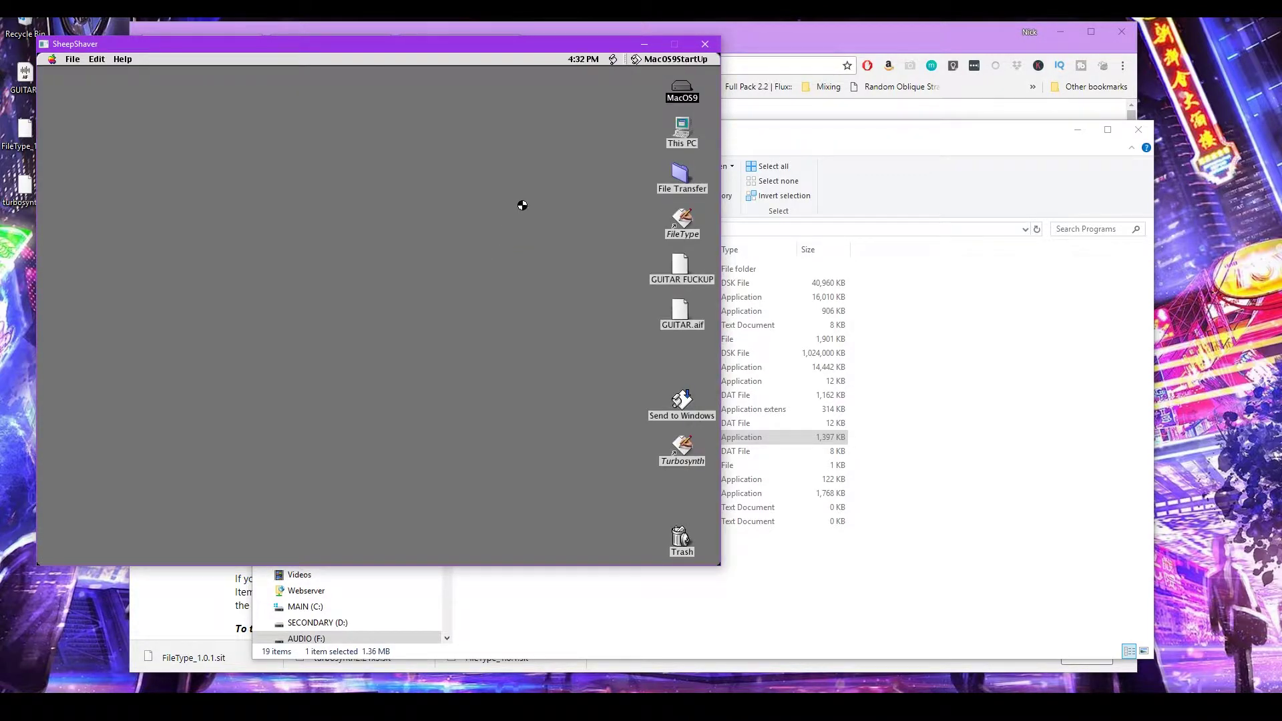
{"action": "left_click", "coordinate": [463, 261]}
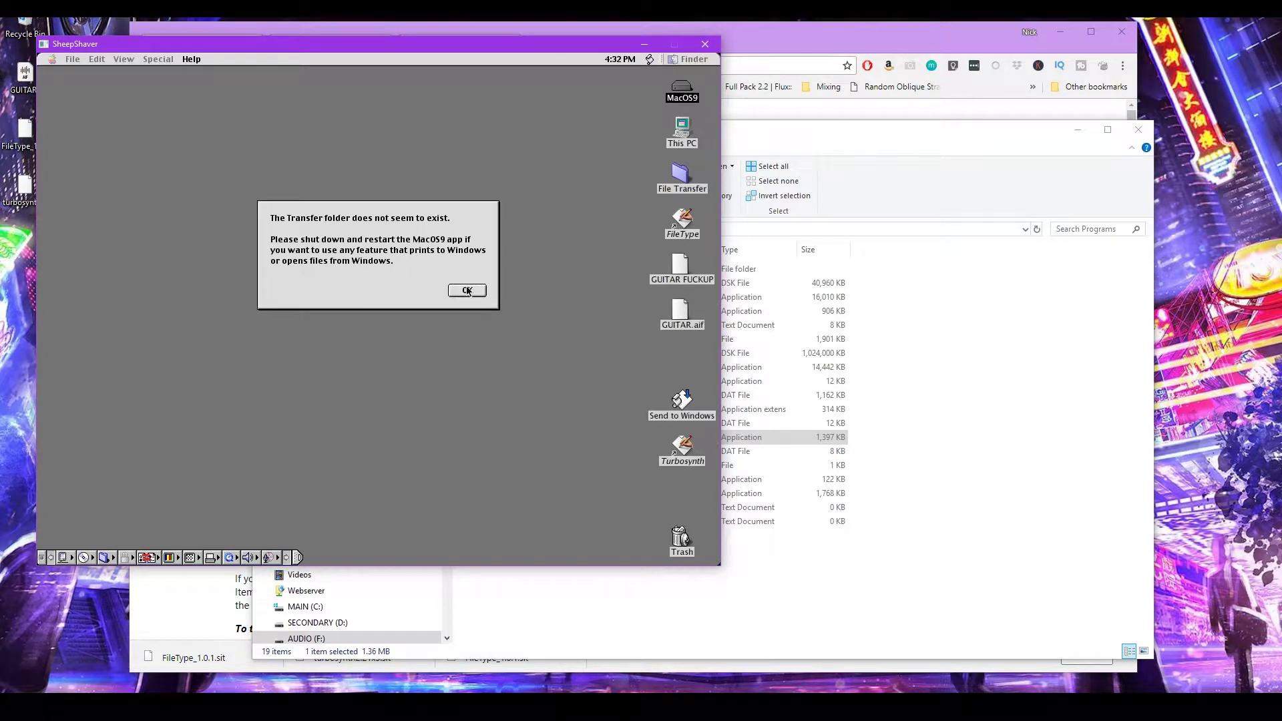
{"action": "left_click", "coordinate": [466, 287]}
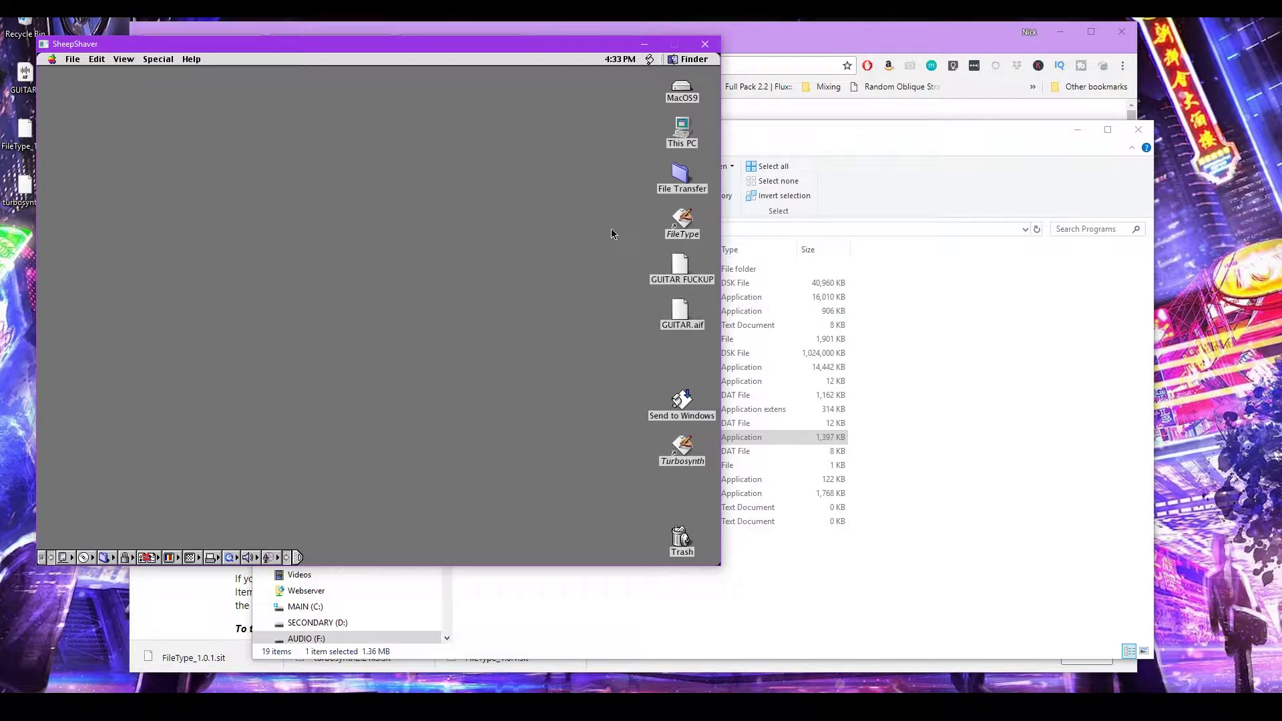
Open the MacOS9 disk, then its System Folder and Extensions folder
{"action": "double_click", "coordinate": [683, 88]}
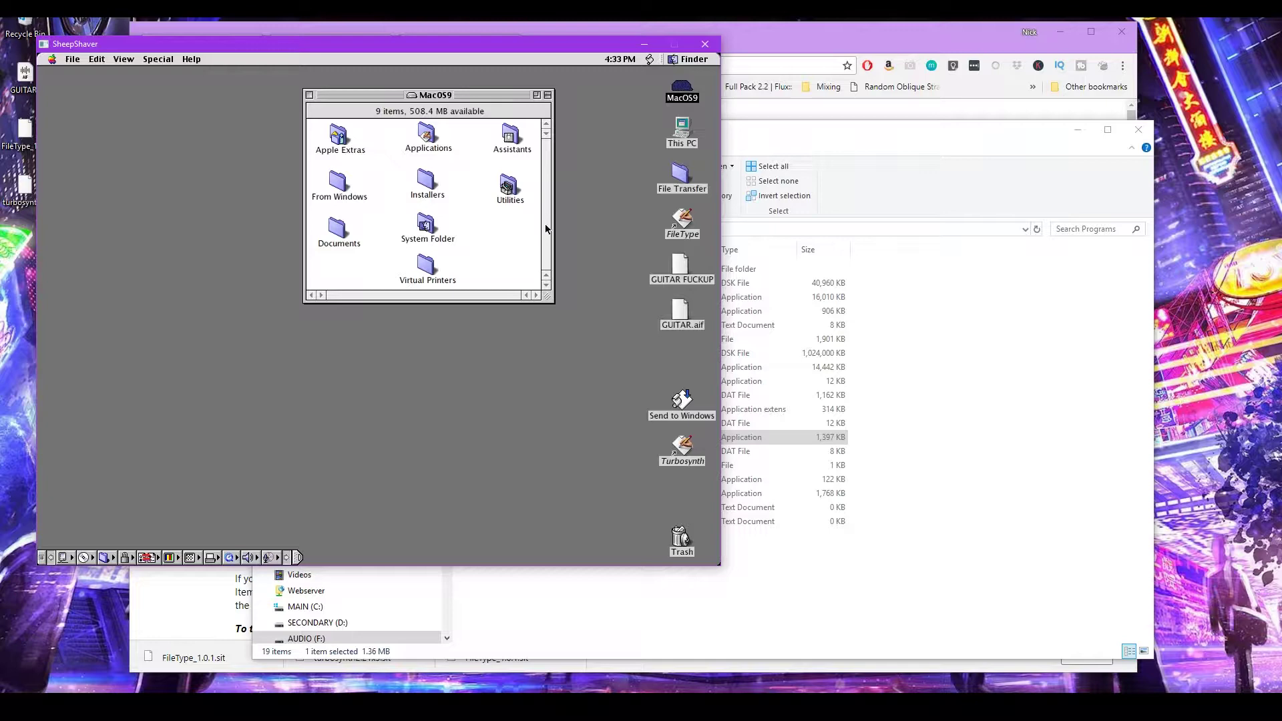
{"action": "left_click_drag", "start_coordinate": [547, 297], "coordinate": [559, 326]}
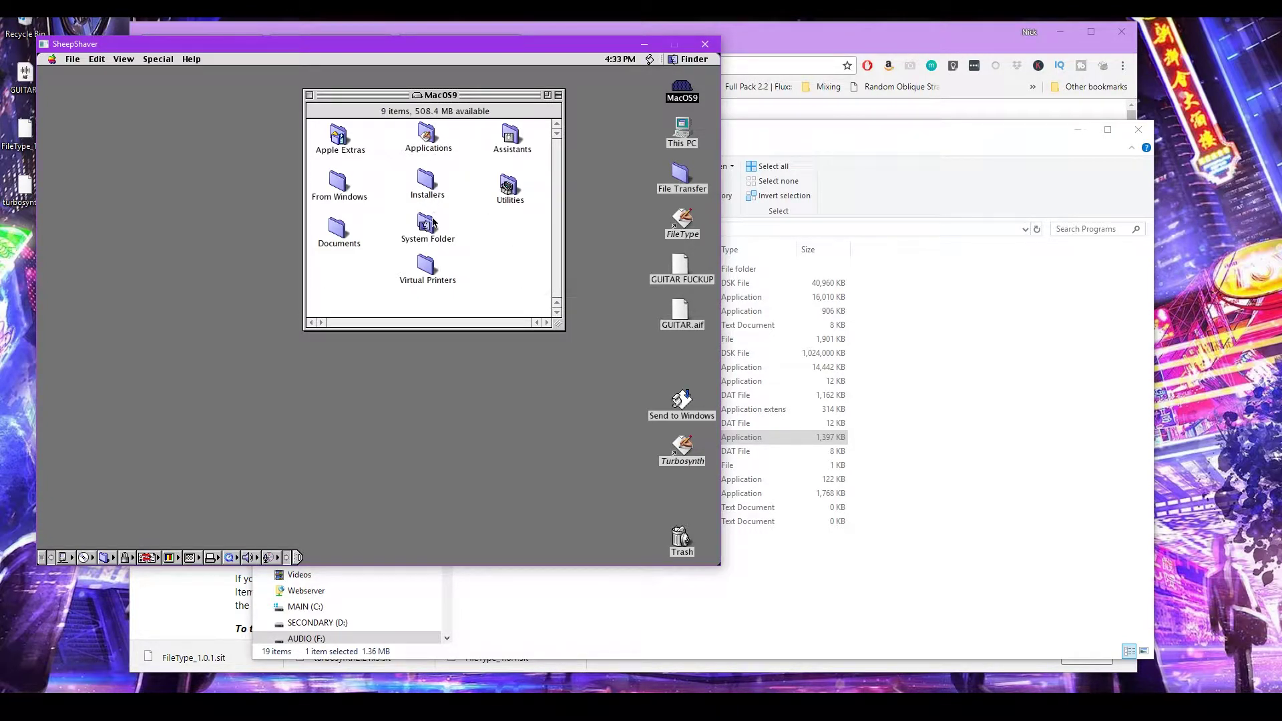
{"action": "left_click", "coordinate": [426, 265]}
{"action": "double_click", "coordinate": [426, 225]}
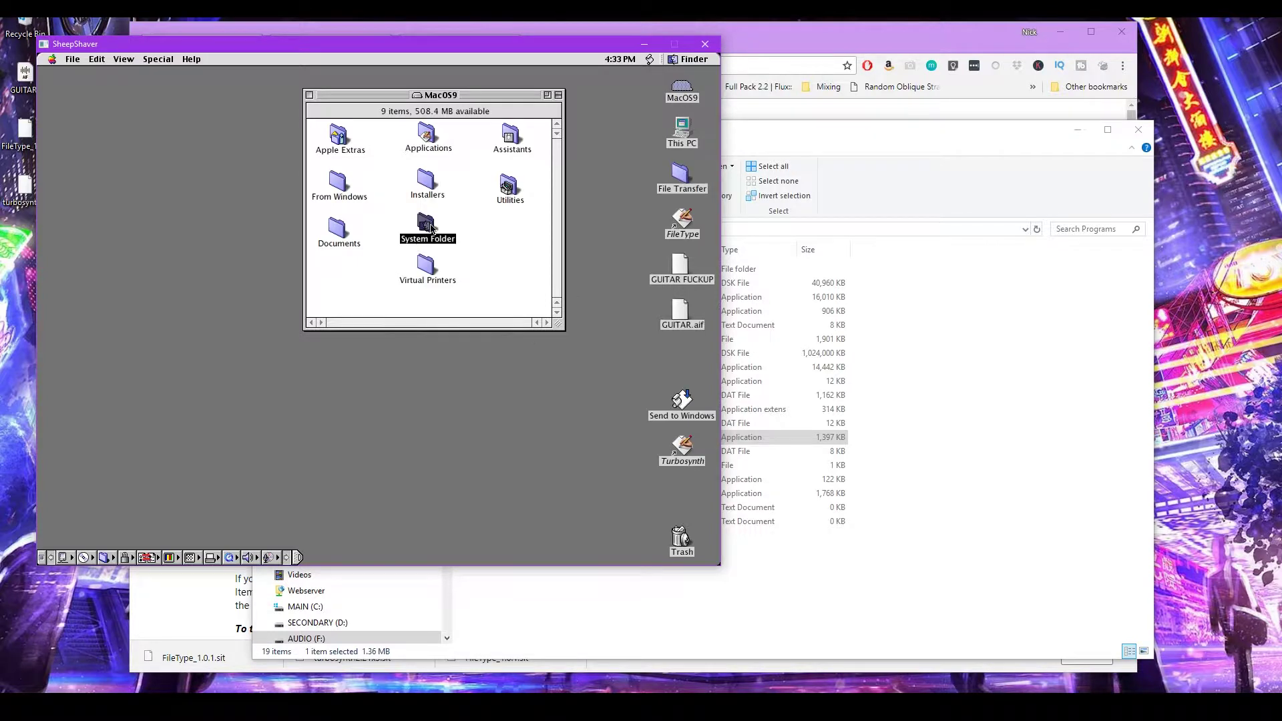
{"action": "left_click", "coordinate": [130, 222]}
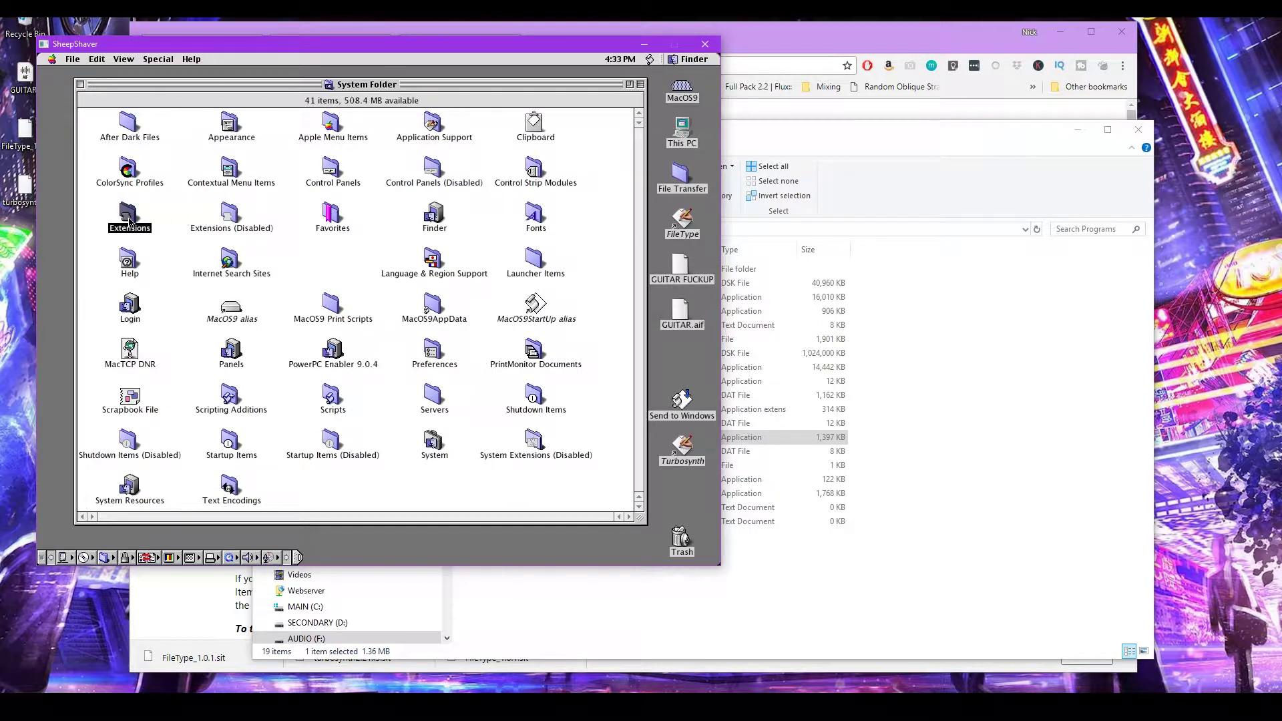
{"action": "double_click", "coordinate": [131, 218]}
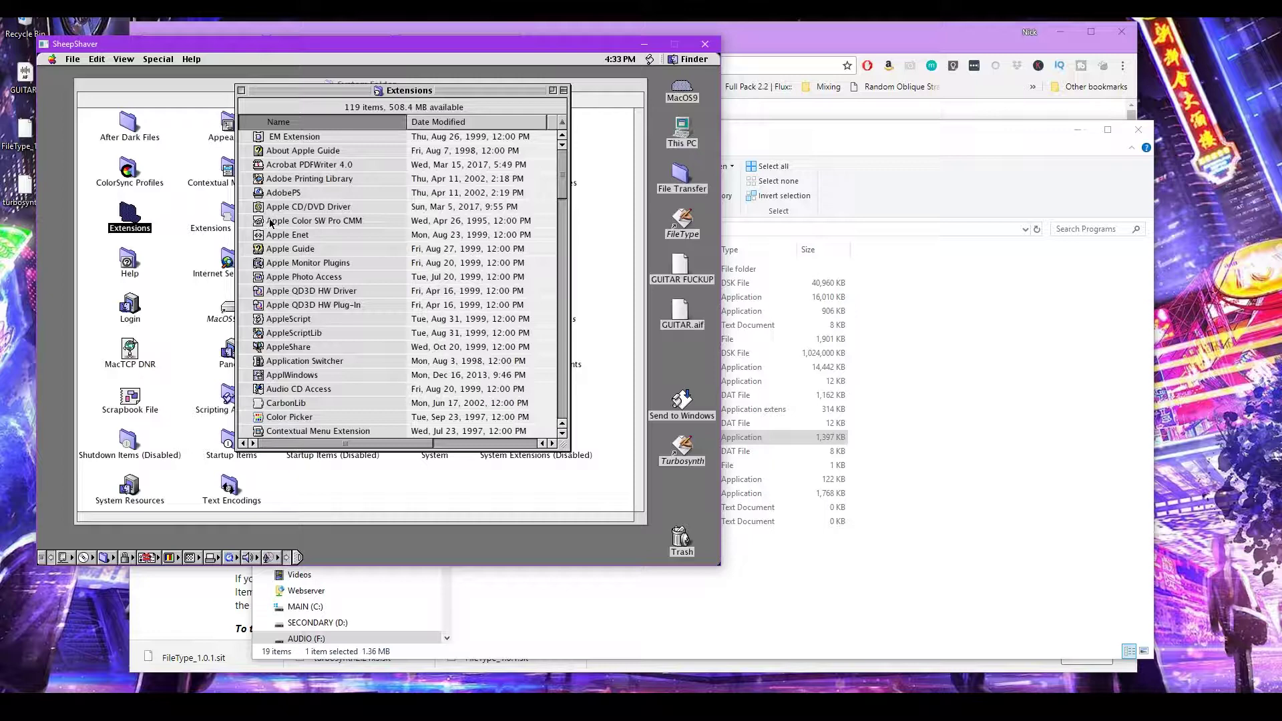
Drag the Apple Color SW Pro CMM extension onto the Trash
{"action": "mouse_move", "coordinate": [270, 225]}
{"action": "left_mouse_down"}
{"action": "mouse_move", "coordinate": [685, 548]}
{"action": "mouse_move", "coordinate": [527, 370]}
{"action": "mouse_move", "coordinate": [294, 231]}
{"action": "mouse_move", "coordinate": [253, 224]}
{"action": "mouse_move", "coordinate": [274, 224]}
{"action": "left_mouse_up"}
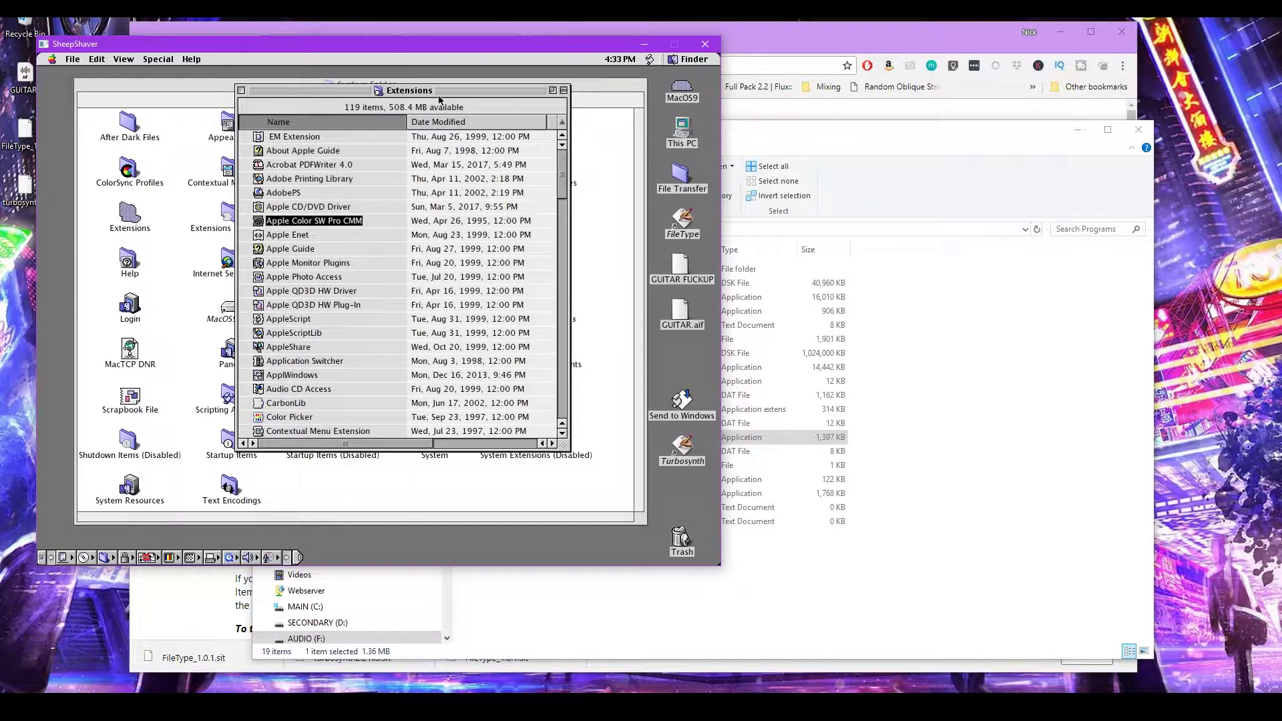
{"action": "left_click_drag", "start_coordinate": [440, 92], "coordinate": [457, 115]}
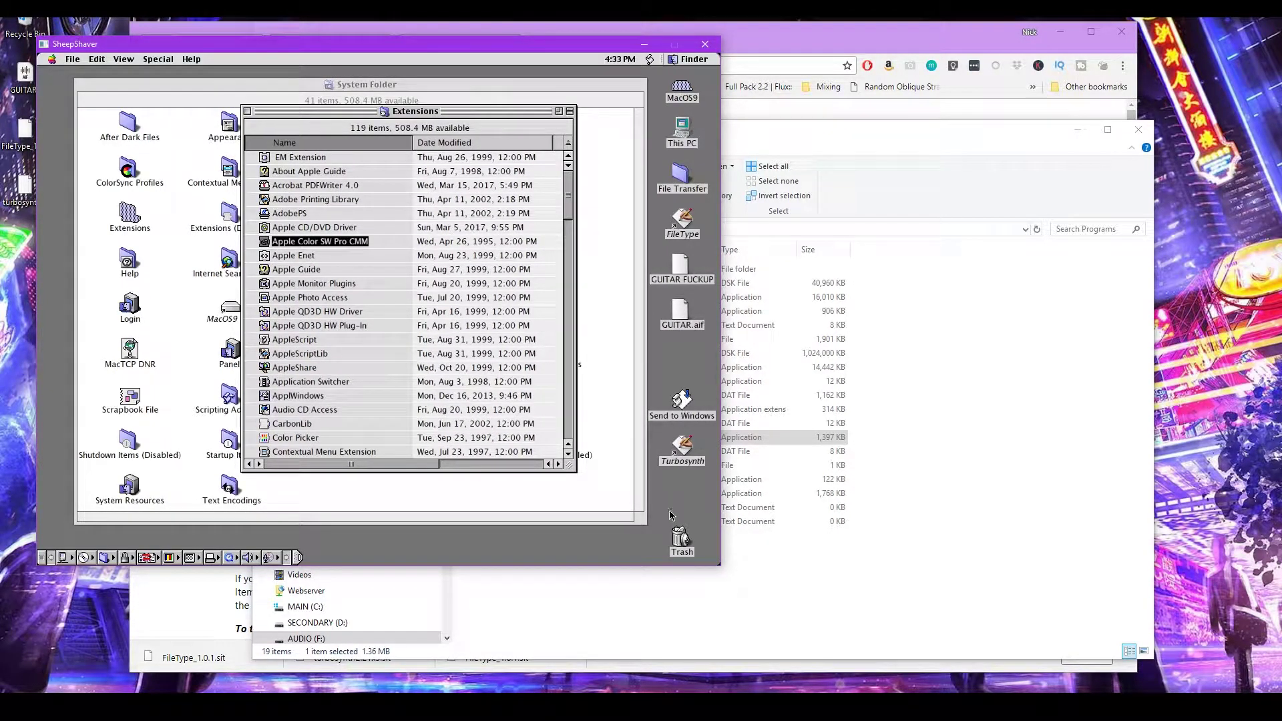
{"action": "left_click_drag", "start_coordinate": [311, 243], "coordinate": [680, 532]}
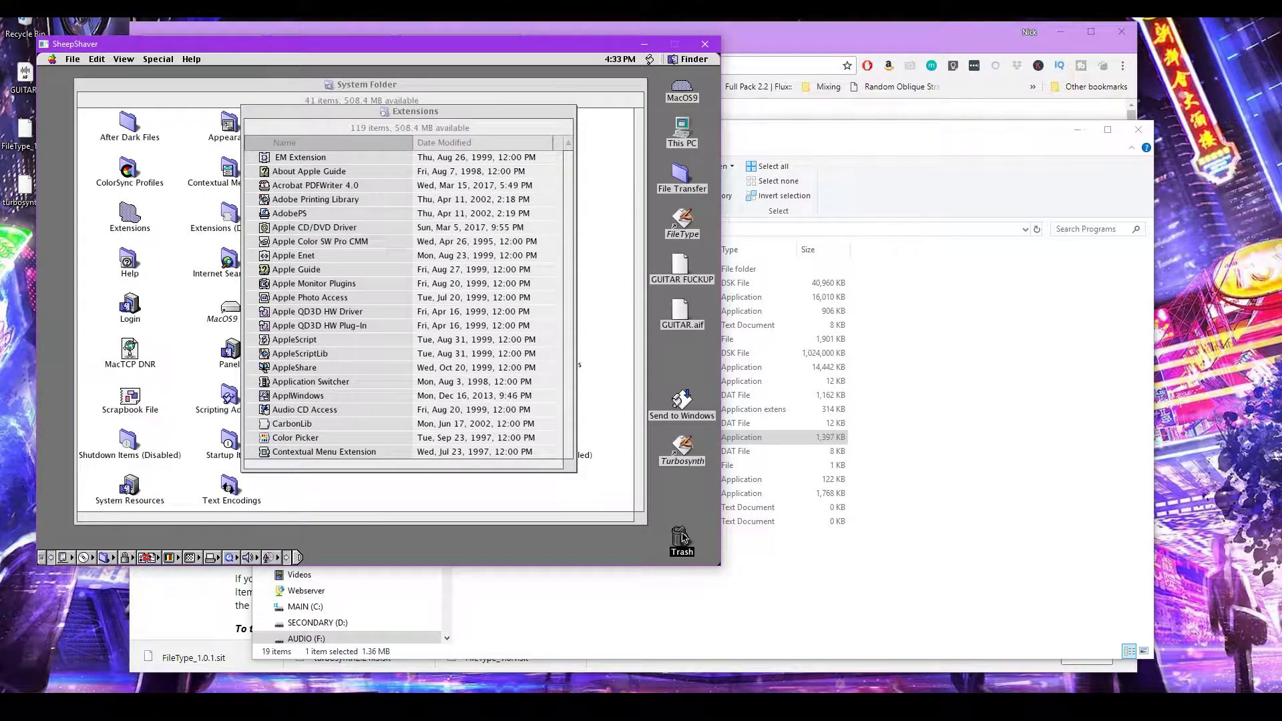
Empty the Trash to permanently delete the removed extension
{"action": "right_click", "coordinate": [682, 536]}
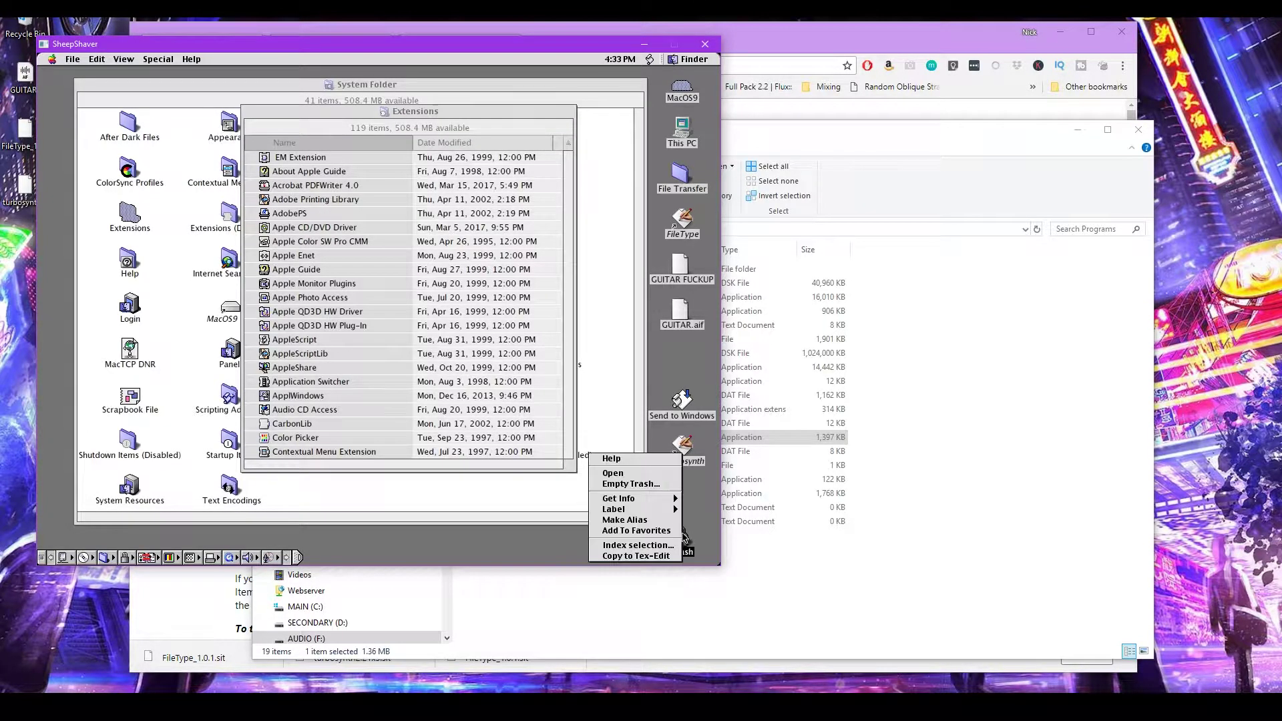
{"action": "left_click", "coordinate": [655, 485]}
{"action": "left_click", "coordinate": [483, 214]}
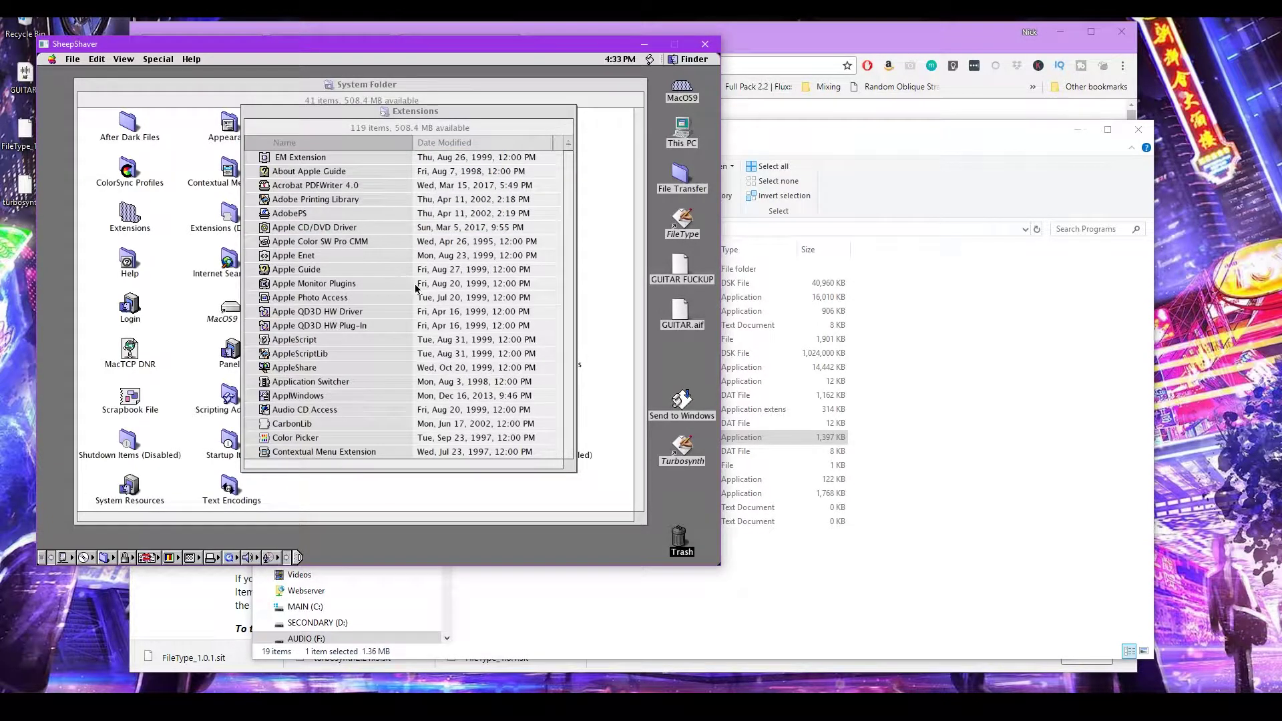
Close the Extensions window and restart Mac OS 9
{"action": "left_click", "coordinate": [563, 117]}
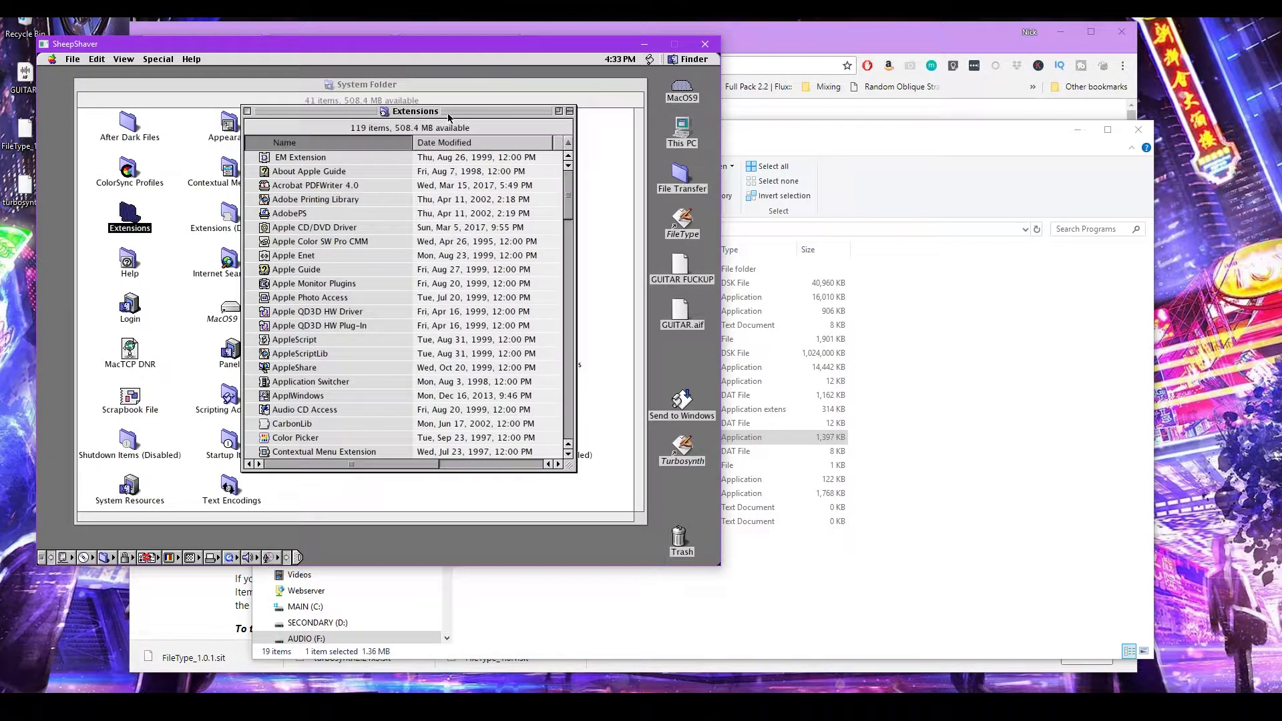
{"action": "left_click", "coordinate": [247, 112]}
{"action": "left_click", "coordinate": [705, 44]}
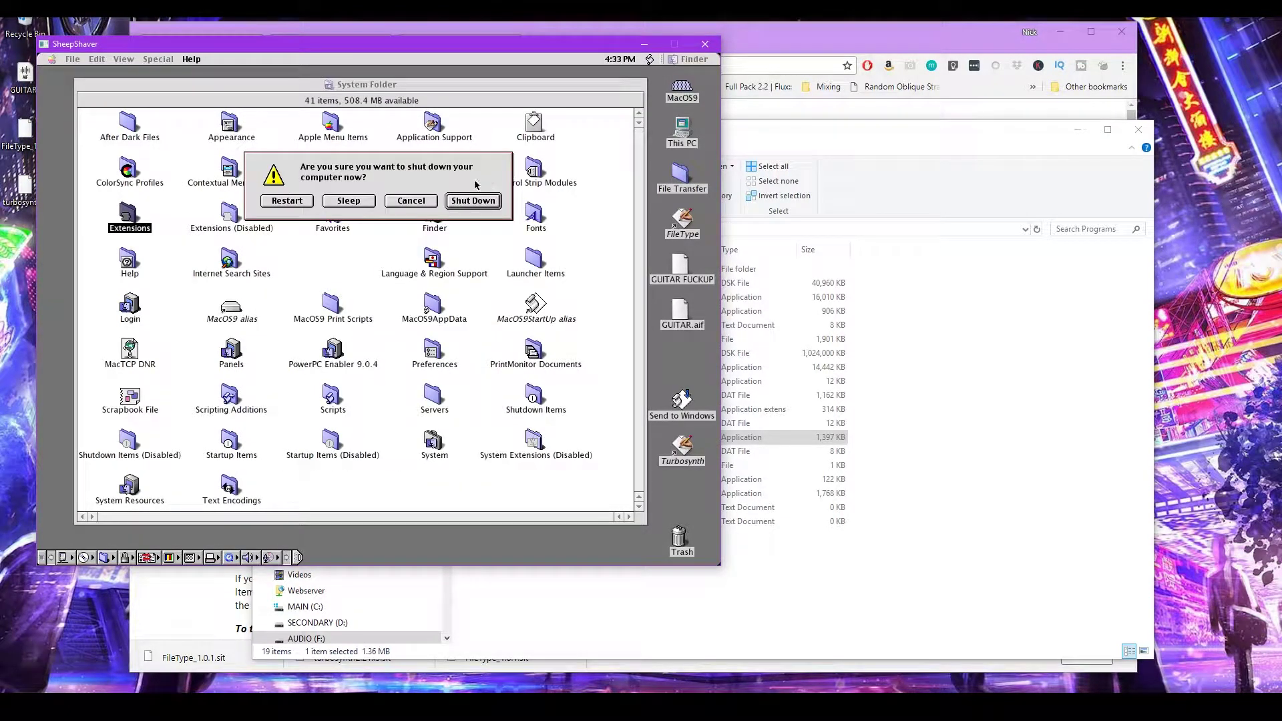
{"action": "left_click", "coordinate": [299, 202]}
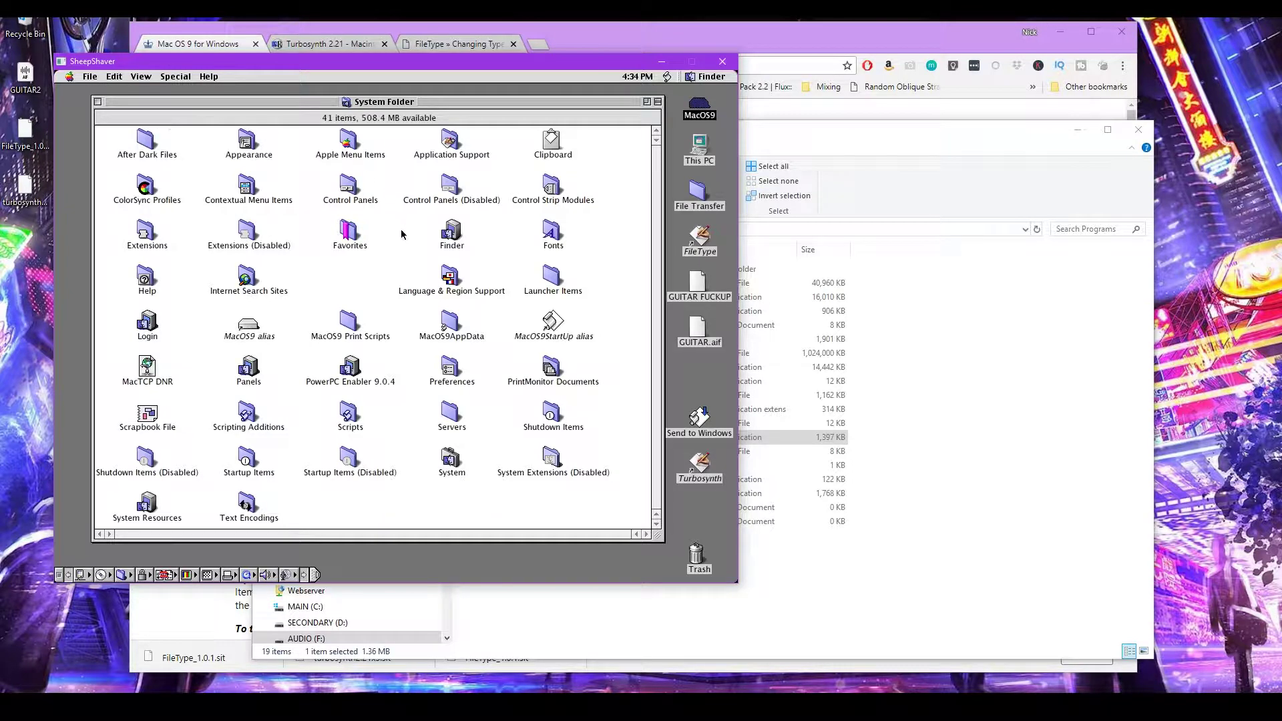
Confirm the Sound control panel's output is set to Built-in, then close it
{"action": "double_click", "coordinate": [349, 188]}
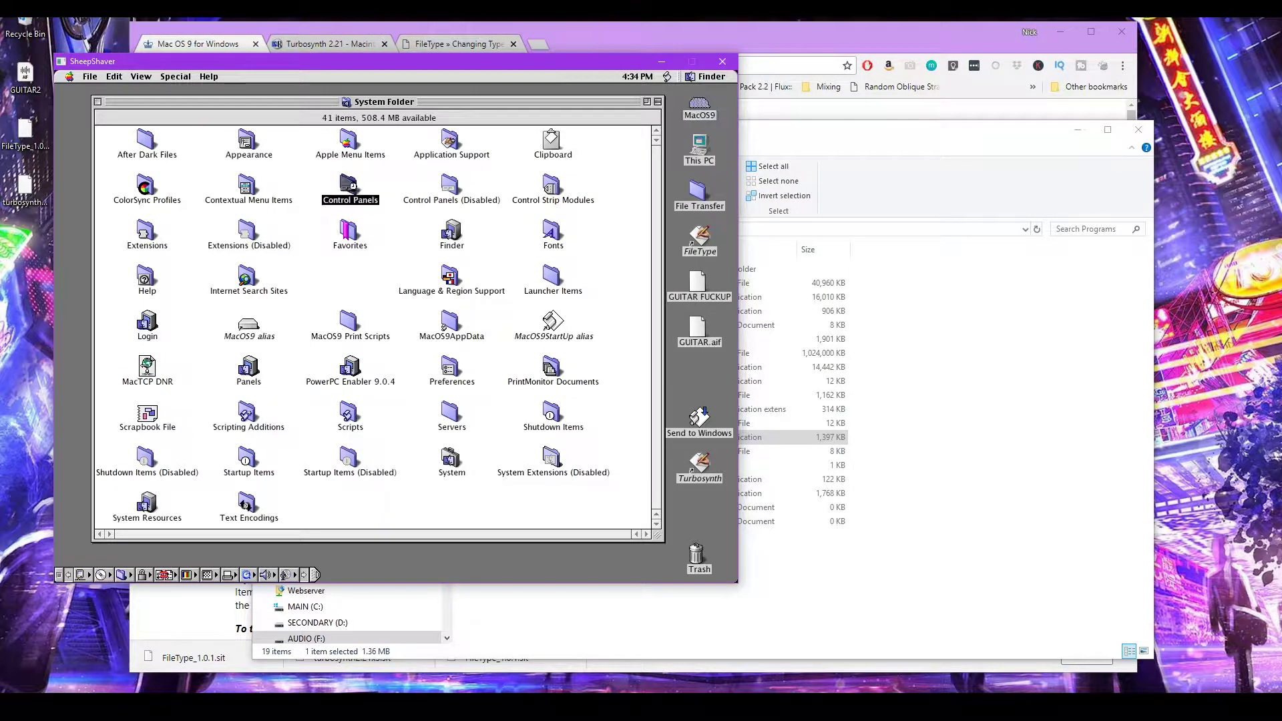
{"action": "double_click", "coordinate": [188, 261]}
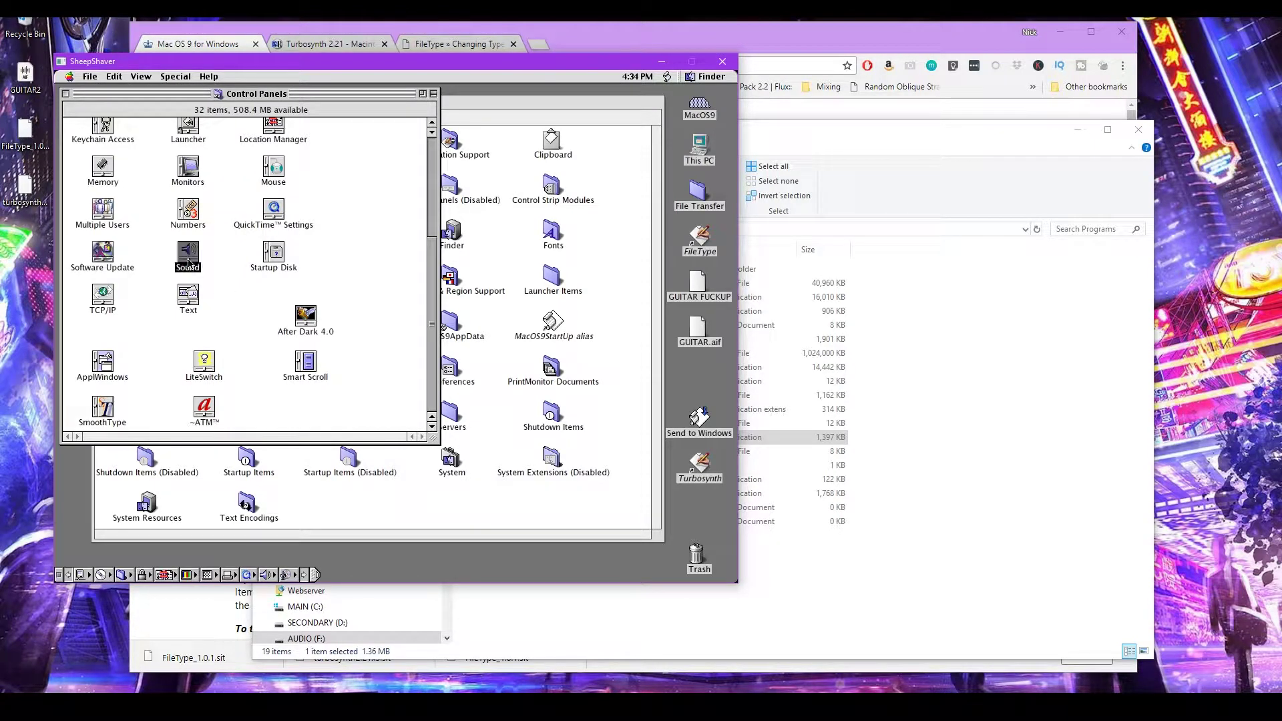
{"action": "left_click", "coordinate": [386, 182]}
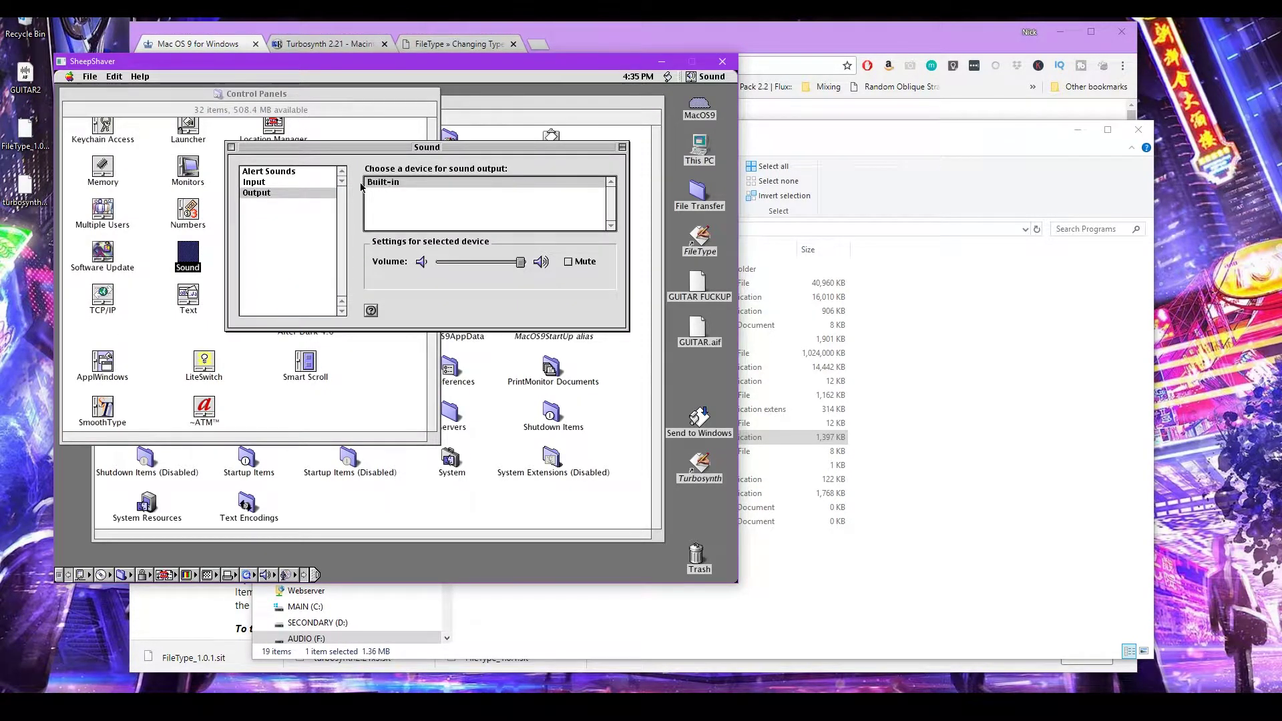
{"action": "left_click", "coordinate": [264, 194]}
Close the Control Panels, System Folder and MacOS9 disk windows
{"action": "left_click", "coordinate": [231, 147]}
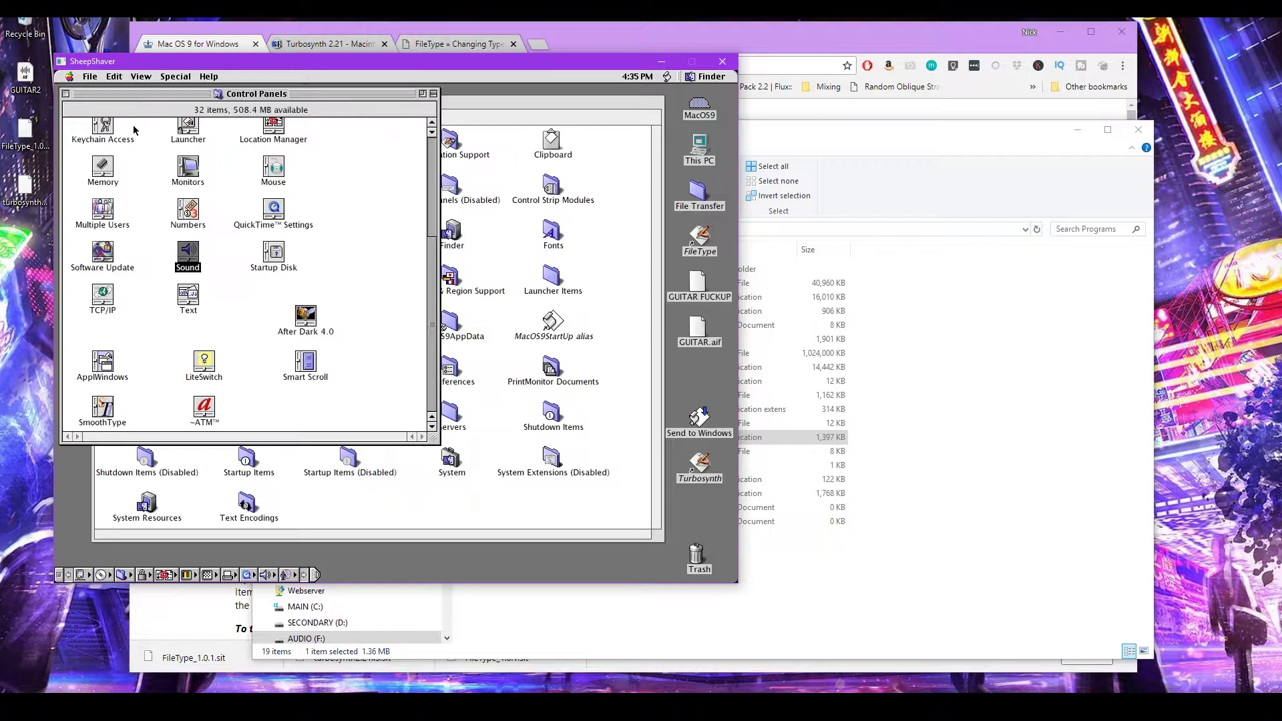
{"action": "left_click", "coordinate": [66, 95]}
{"action": "left_click", "coordinate": [97, 108]}
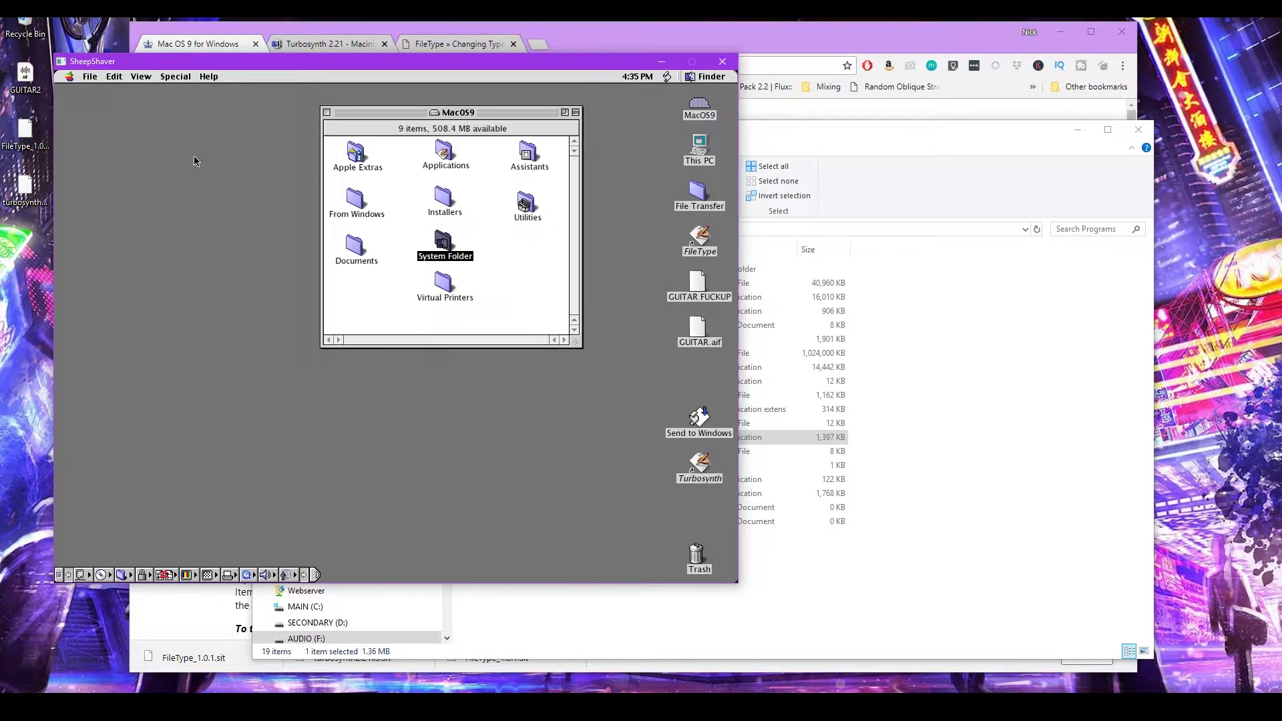
{"action": "left_click", "coordinate": [326, 112]}
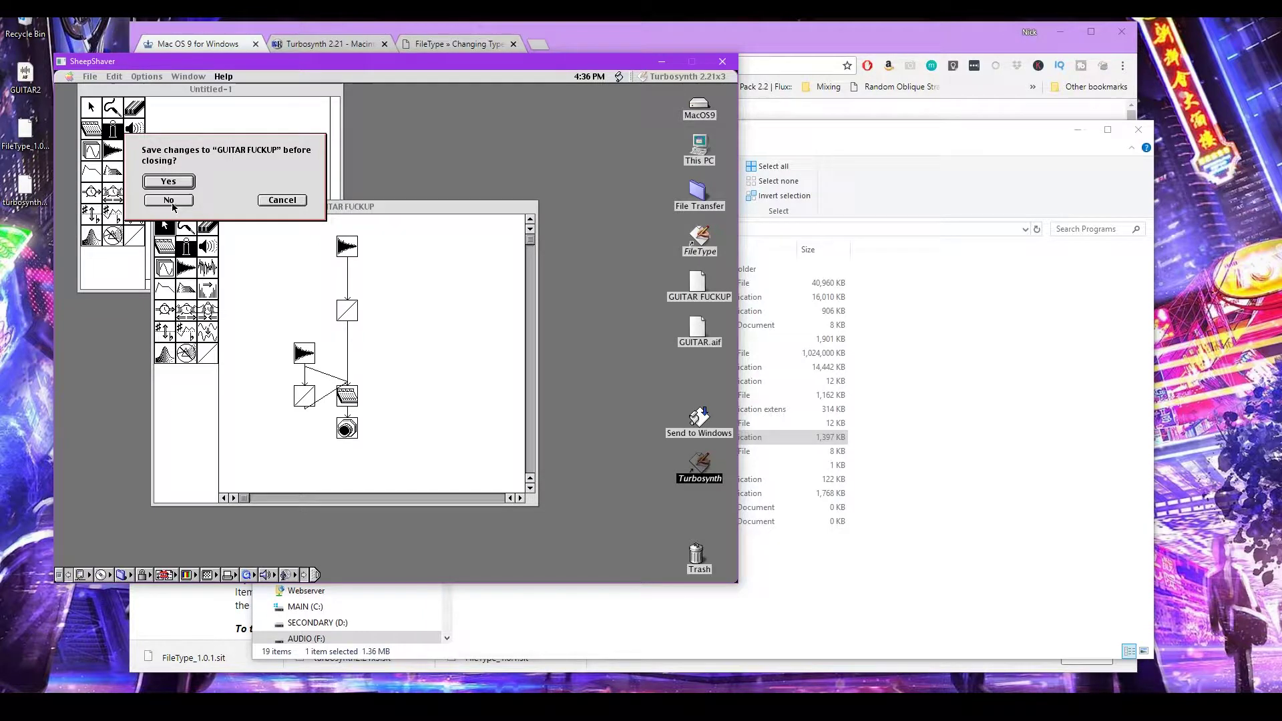
Quit Turbosynth without saving the guitar patch
{"action": "left_click", "coordinate": [169, 200]}
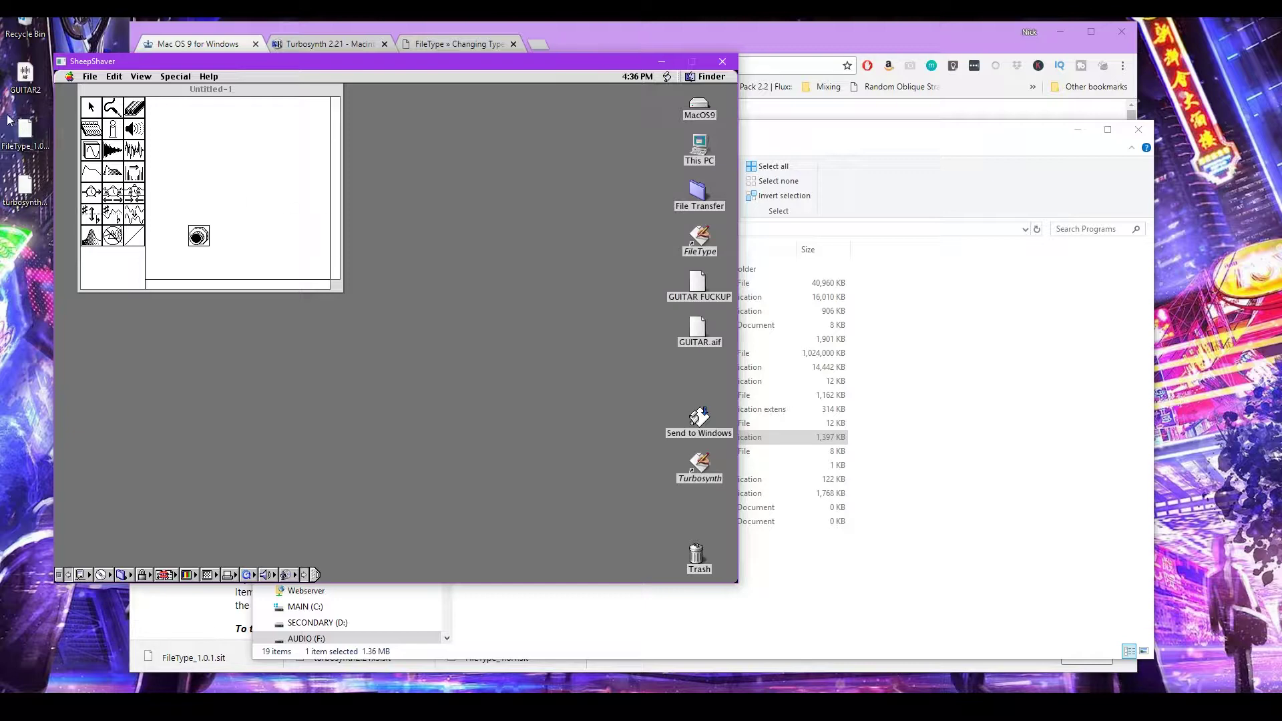
{"action": "left_click", "coordinate": [24, 134]}
{"action": "left_click", "coordinate": [30, 194], "text": "ctrl"}
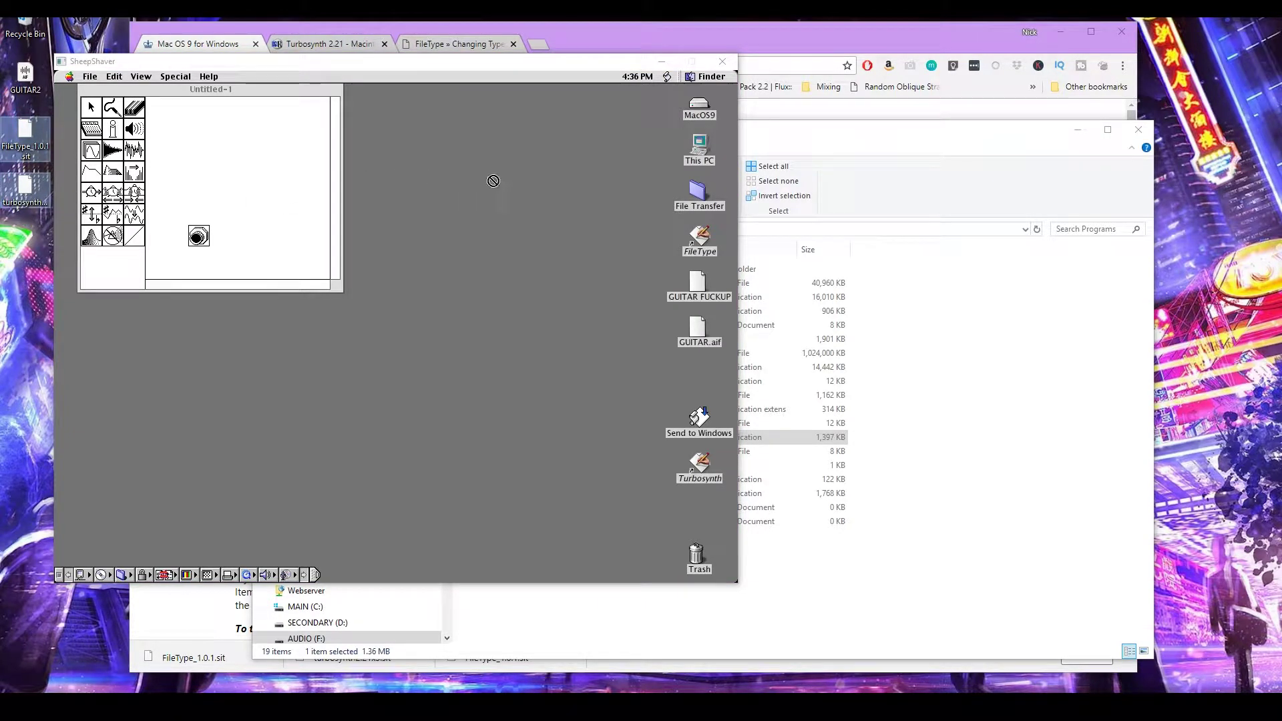
{"action": "left_click", "coordinate": [648, 160]}
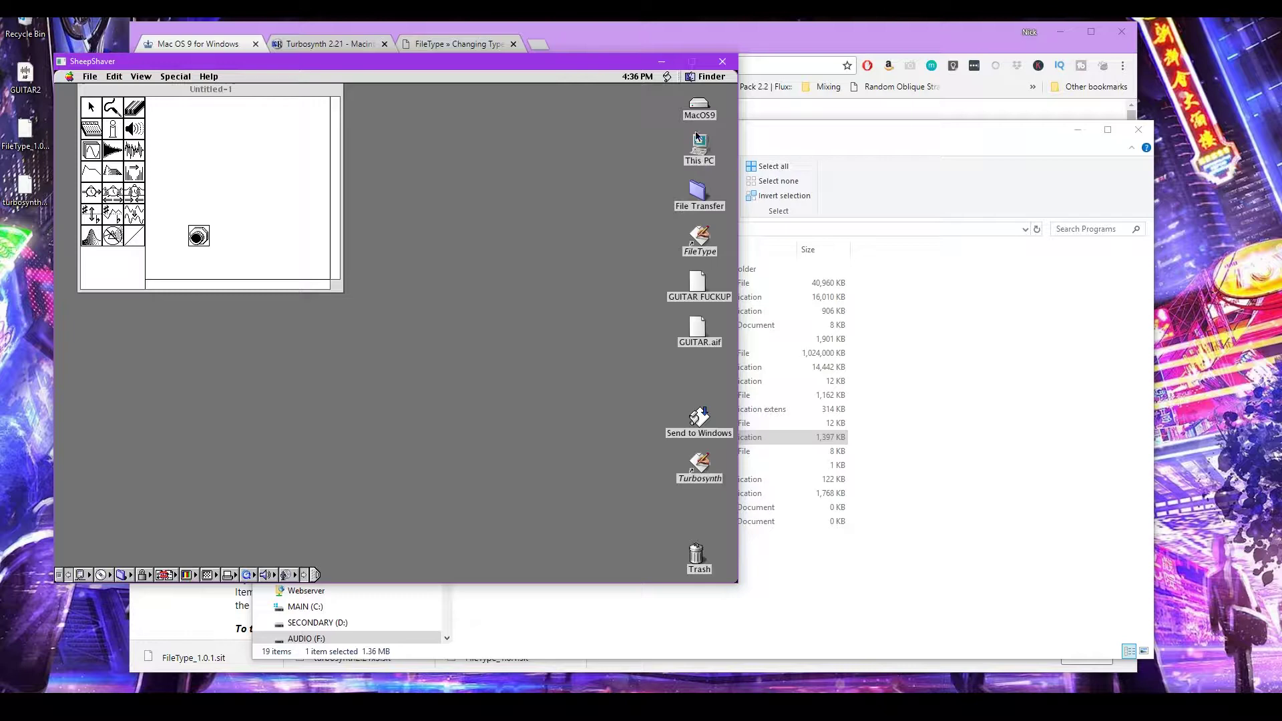
Browse This PC > C > Users > the user's folder > Desktop
{"action": "double_click", "coordinate": [696, 146]}
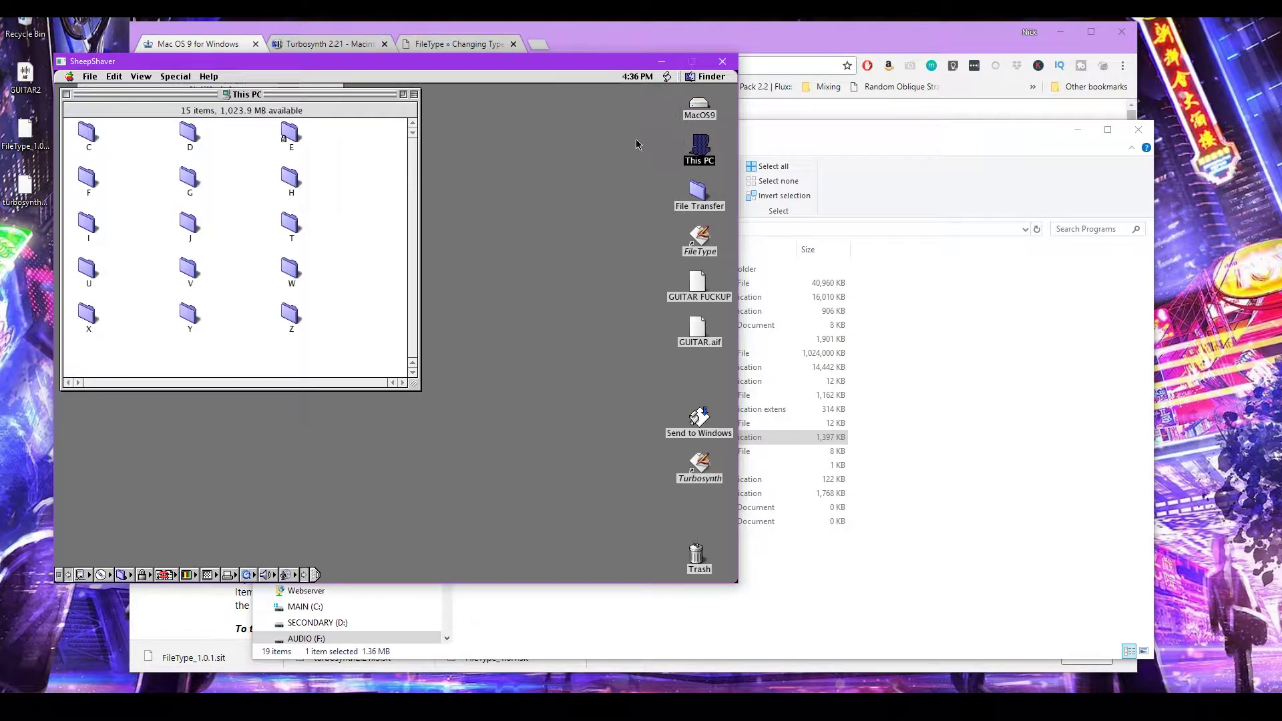
{"action": "double_click", "coordinate": [87, 135]}
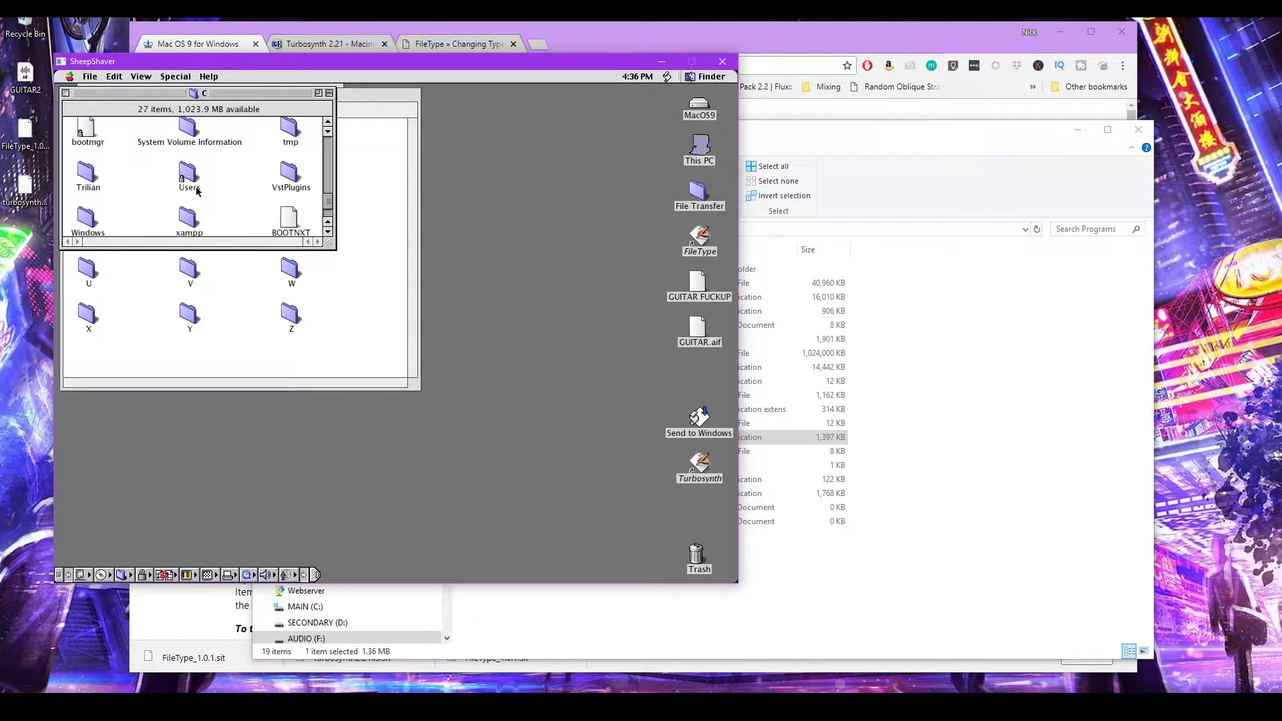
{"action": "double_click", "coordinate": [191, 175]}
{"action": "double_click", "coordinate": [189, 133]}
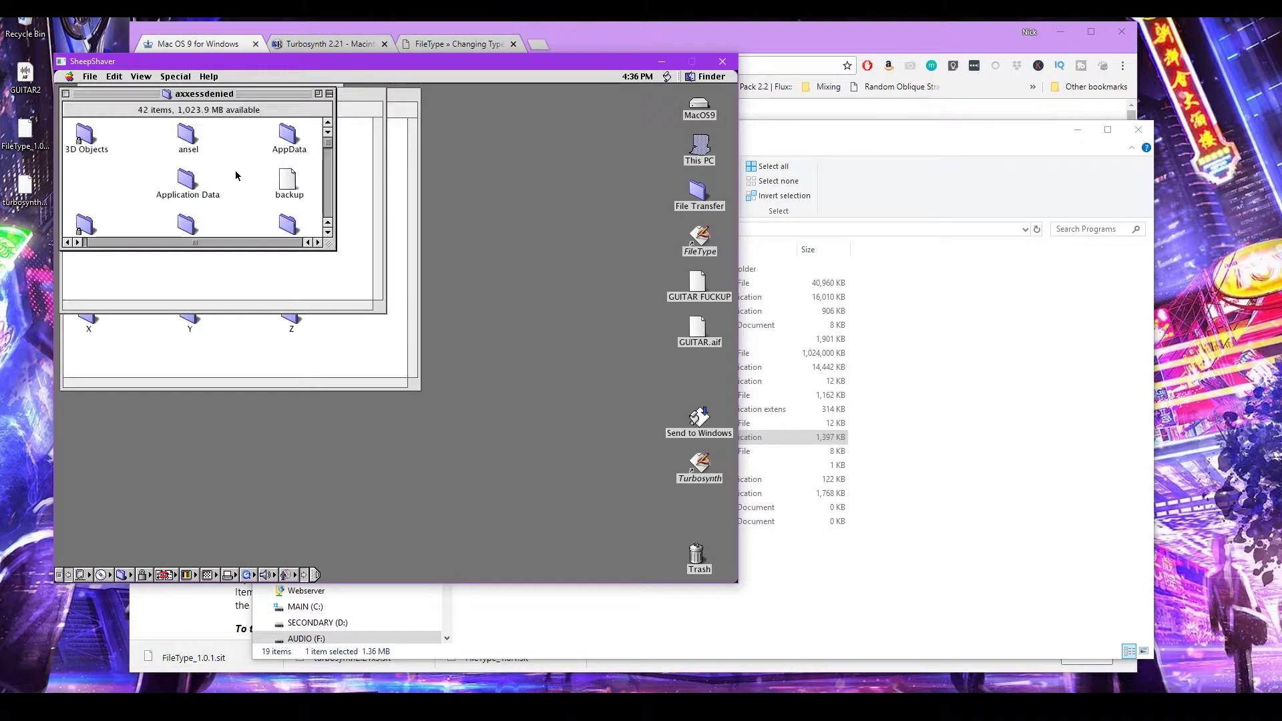
{"action": "key", "text": "e"}
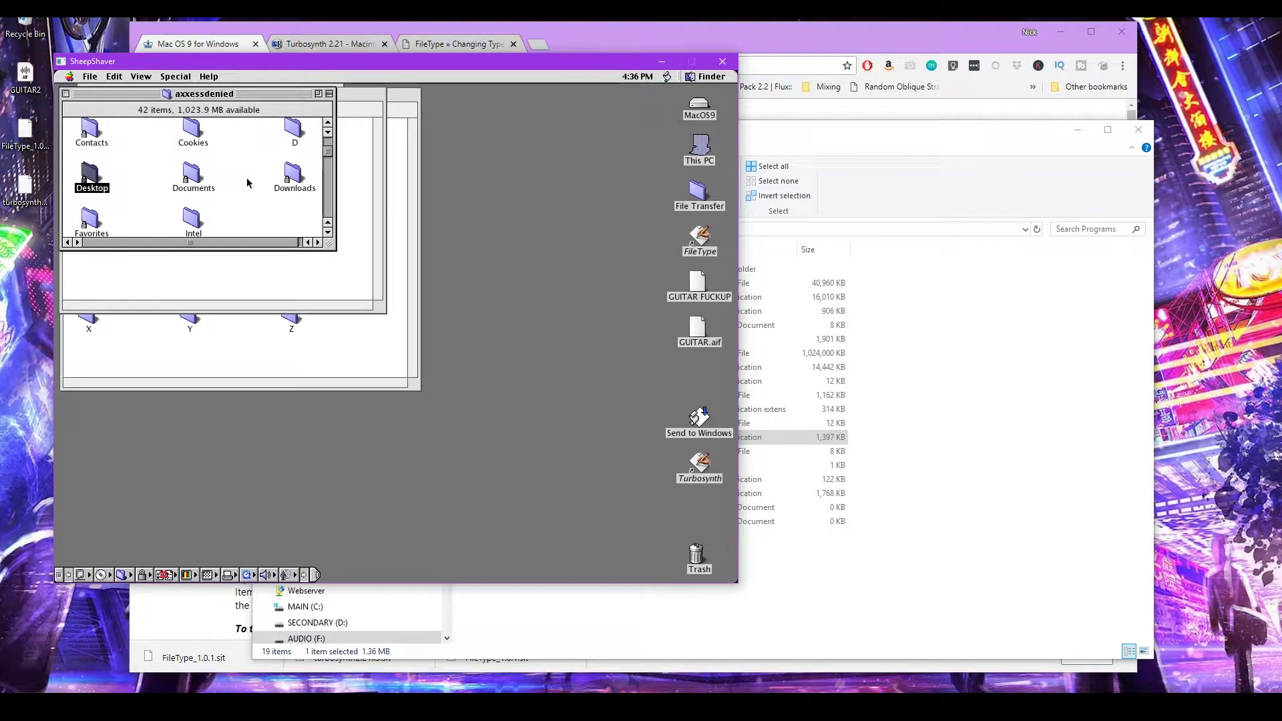
{"action": "double_click", "coordinate": [101, 176]}
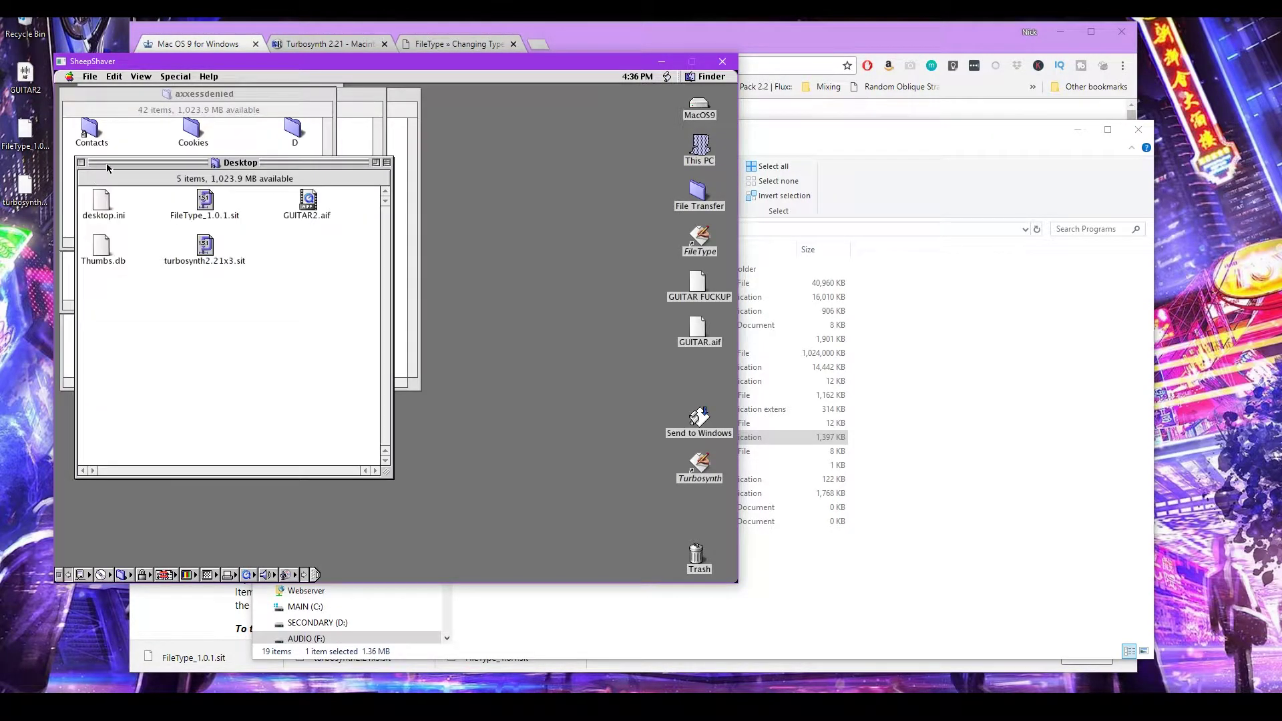
Copy FileType_1.0.1.sit, GUITAR2.aif and turbosynth2.21x3.sit onto the Mac desktop
{"action": "left_click", "coordinate": [178, 101], "text": "alt"}
{"action": "left_click", "coordinate": [187, 116]}
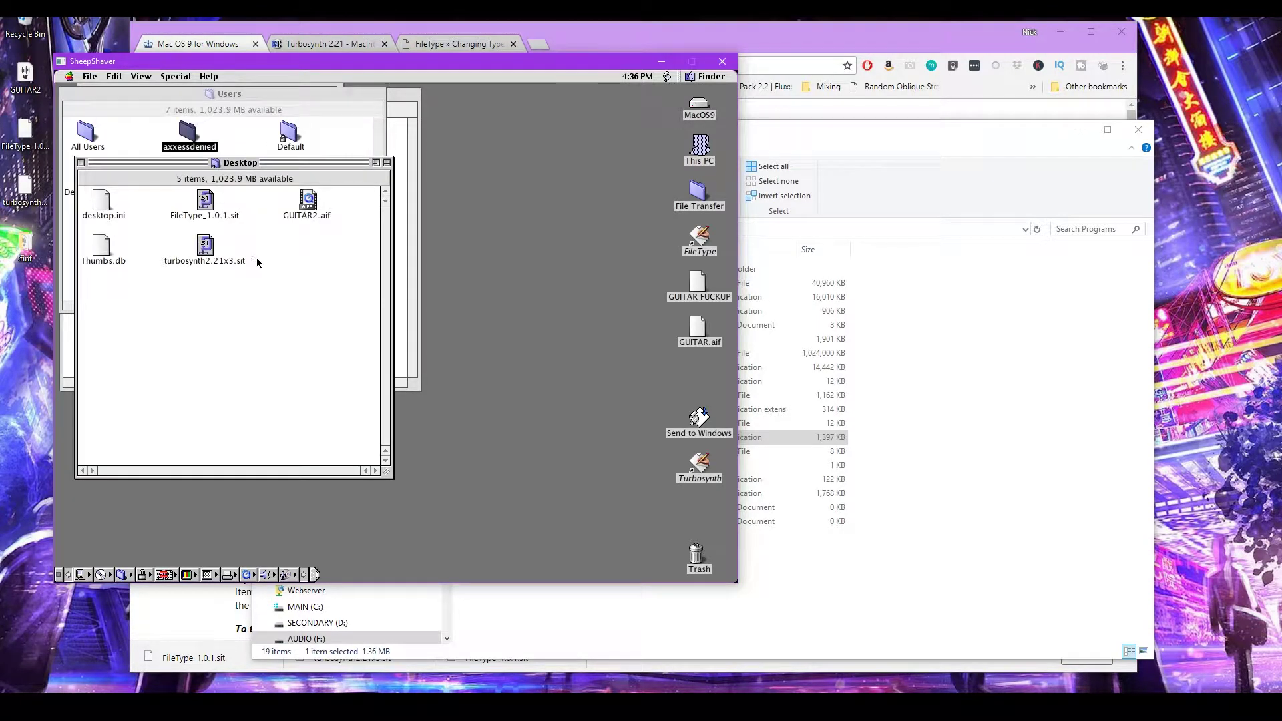
{"action": "left_click_drag", "start_coordinate": [311, 301], "coordinate": [172, 194]}
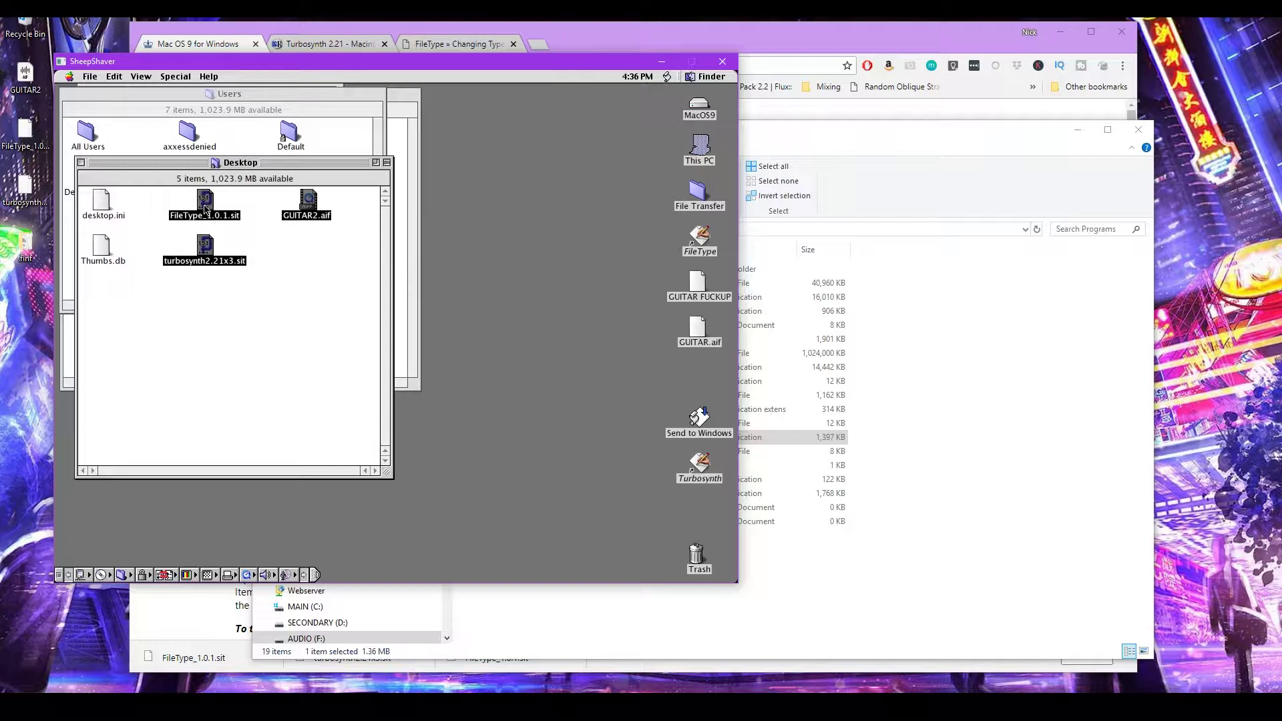
{"action": "left_click", "coordinate": [243, 242]}
{"action": "left_click", "coordinate": [311, 215]}
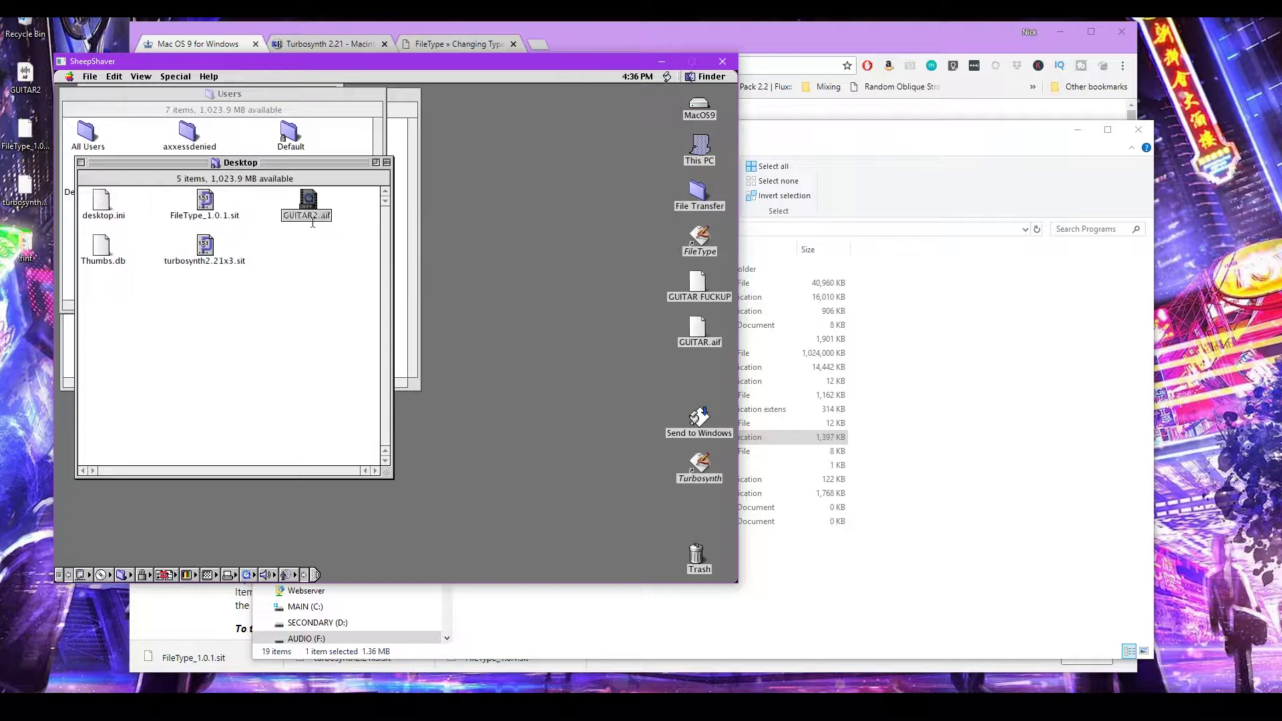
{"action": "left_click", "coordinate": [319, 230]}
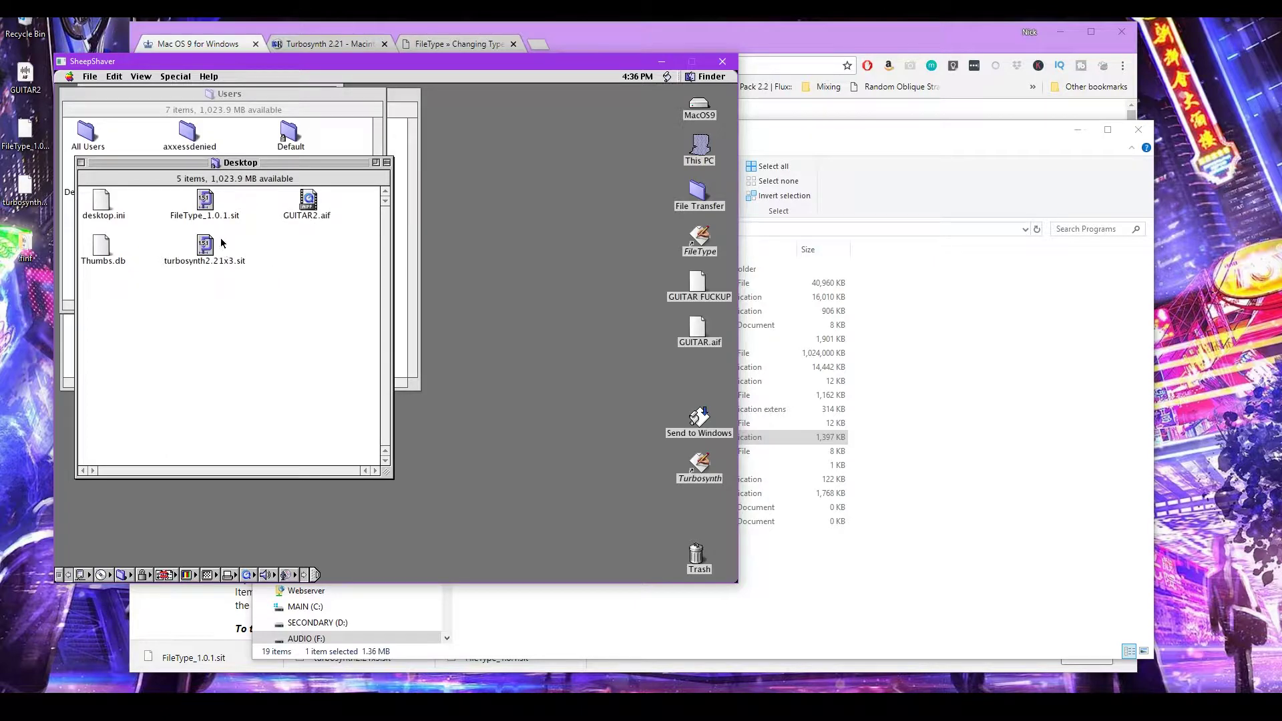
{"action": "left_click", "coordinate": [208, 215]}
{"action": "left_click", "coordinate": [235, 263]}
{"action": "left_click", "coordinate": [216, 215], "text": "shift"}
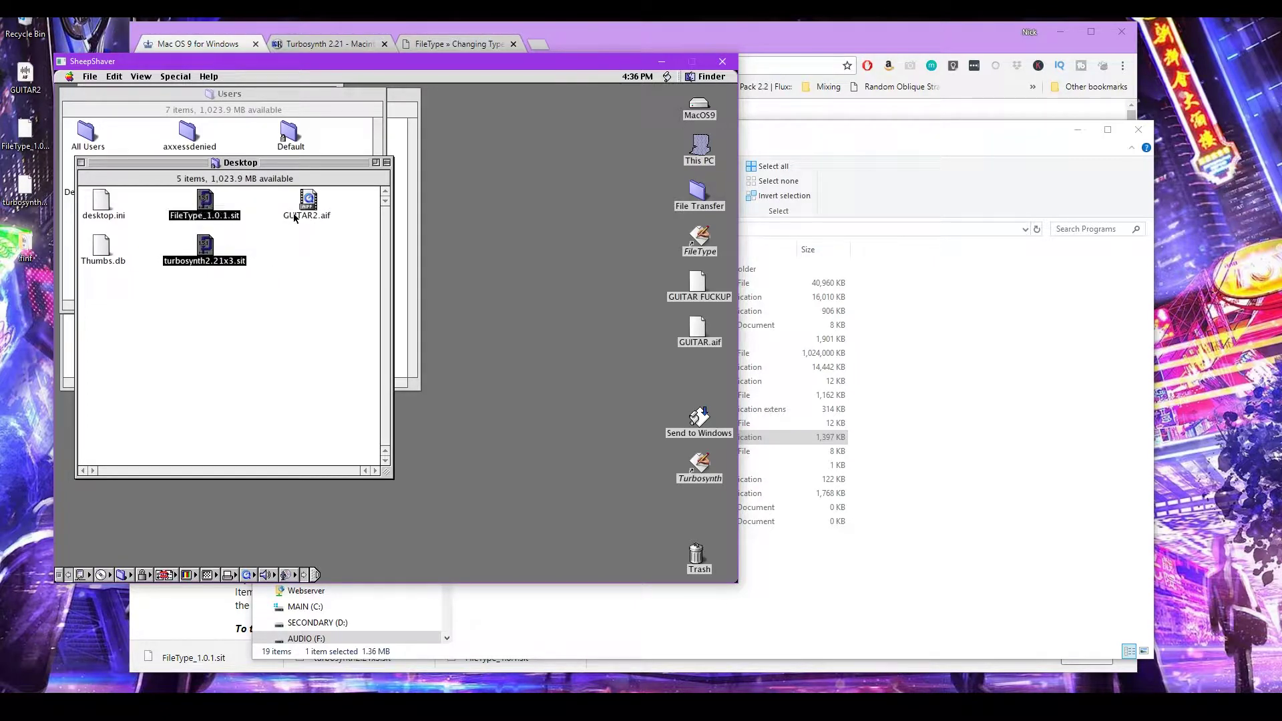
{"action": "left_click", "coordinate": [307, 213], "text": "shift"}
{"action": "left_click_drag", "start_coordinate": [205, 210], "coordinate": [507, 178]}
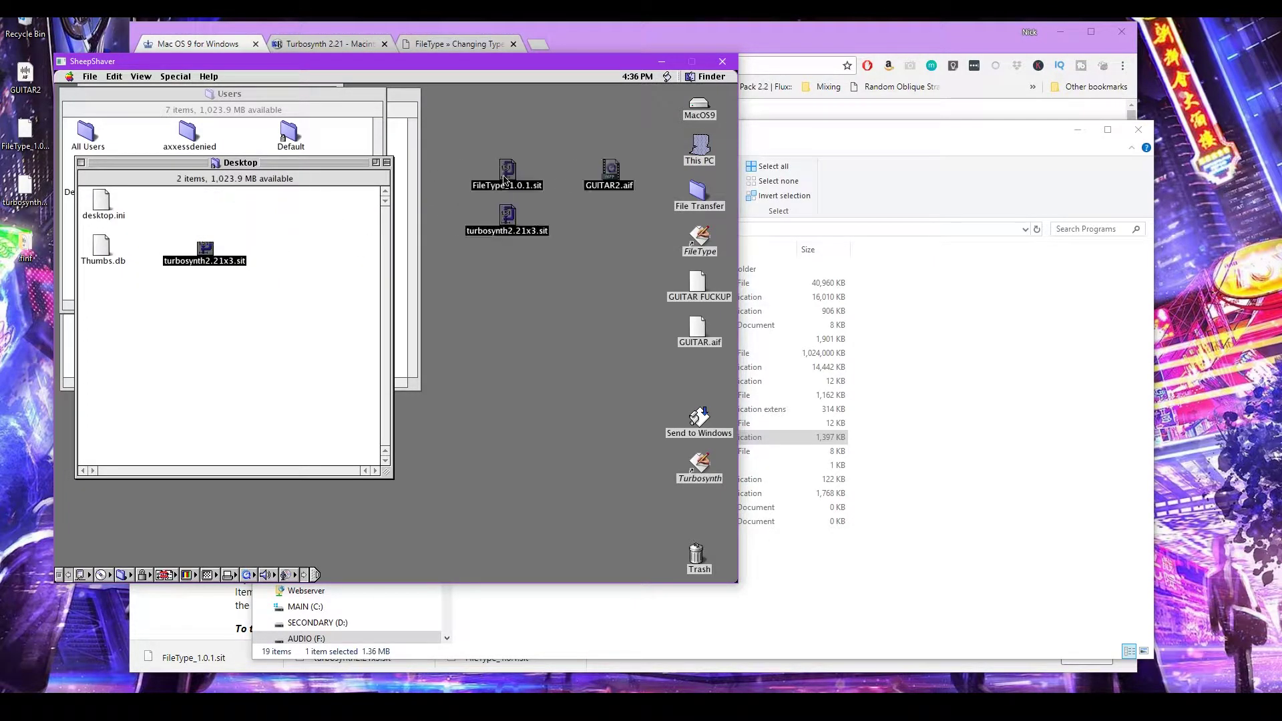
{"action": "left_click", "coordinate": [81, 164]}
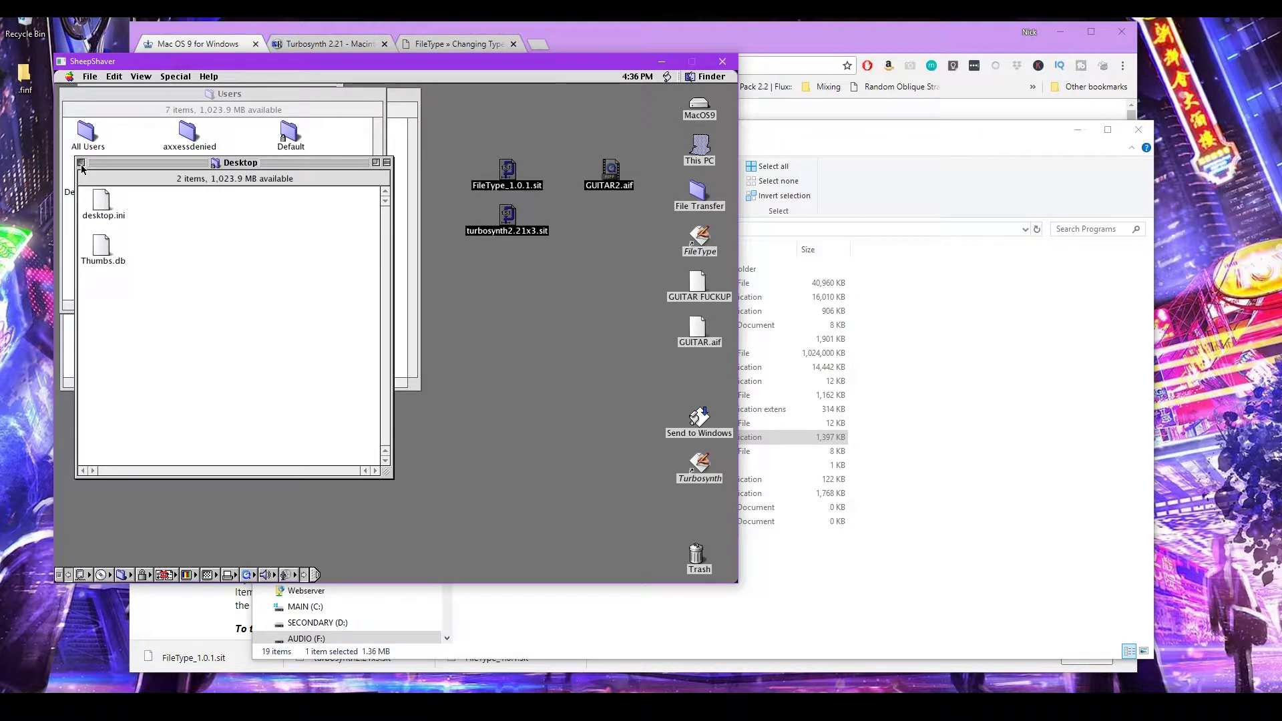
Try expanding FileType_1.0.1.sit and turbosynth2.21x3.sit in StuffIt Expander, cancelling both
{"action": "left_click", "coordinate": [516, 251]}
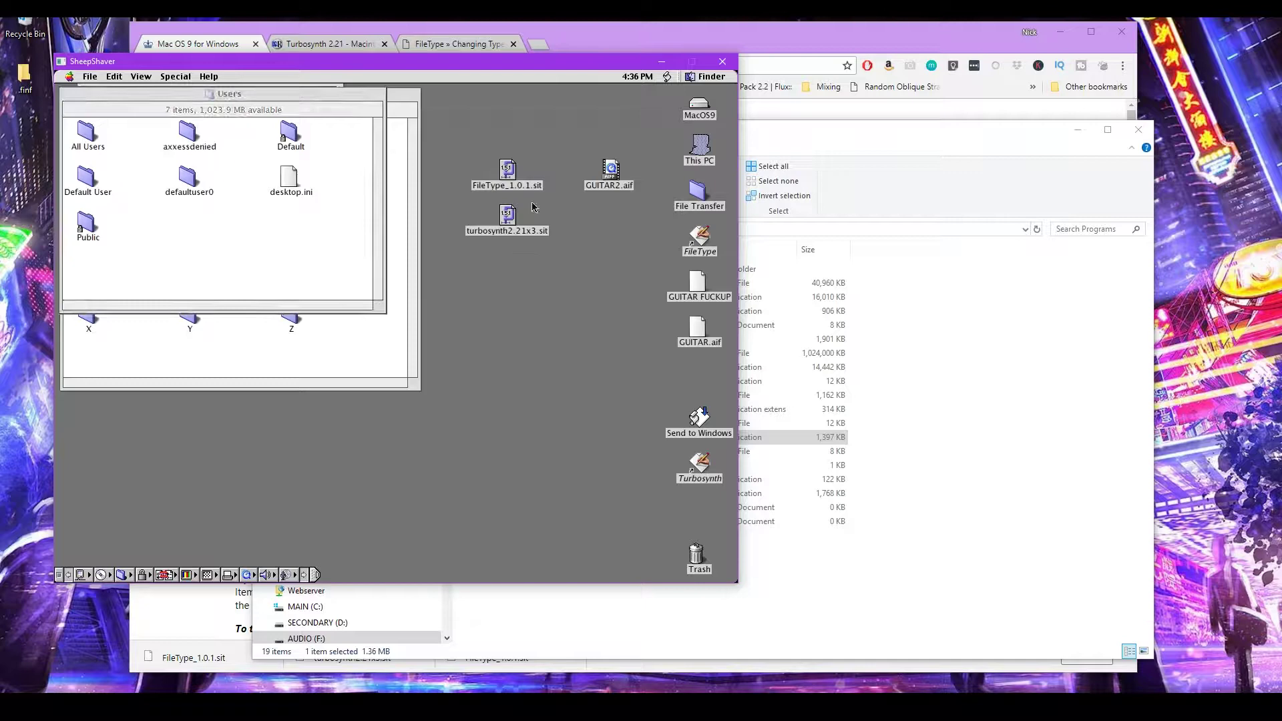
{"action": "double_click", "coordinate": [506, 176]}
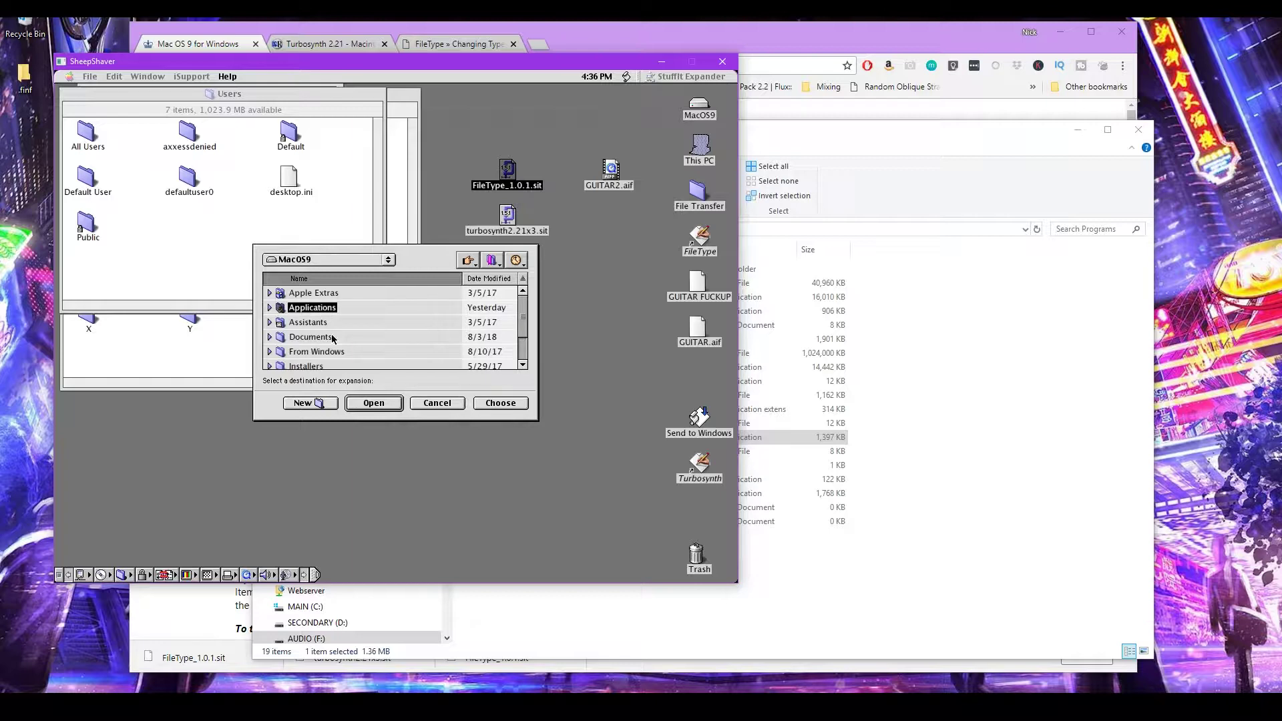
{"action": "left_click", "coordinate": [437, 403]}
{"action": "left_click_drag", "start_coordinate": [537, 147], "coordinate": [507, 235]}
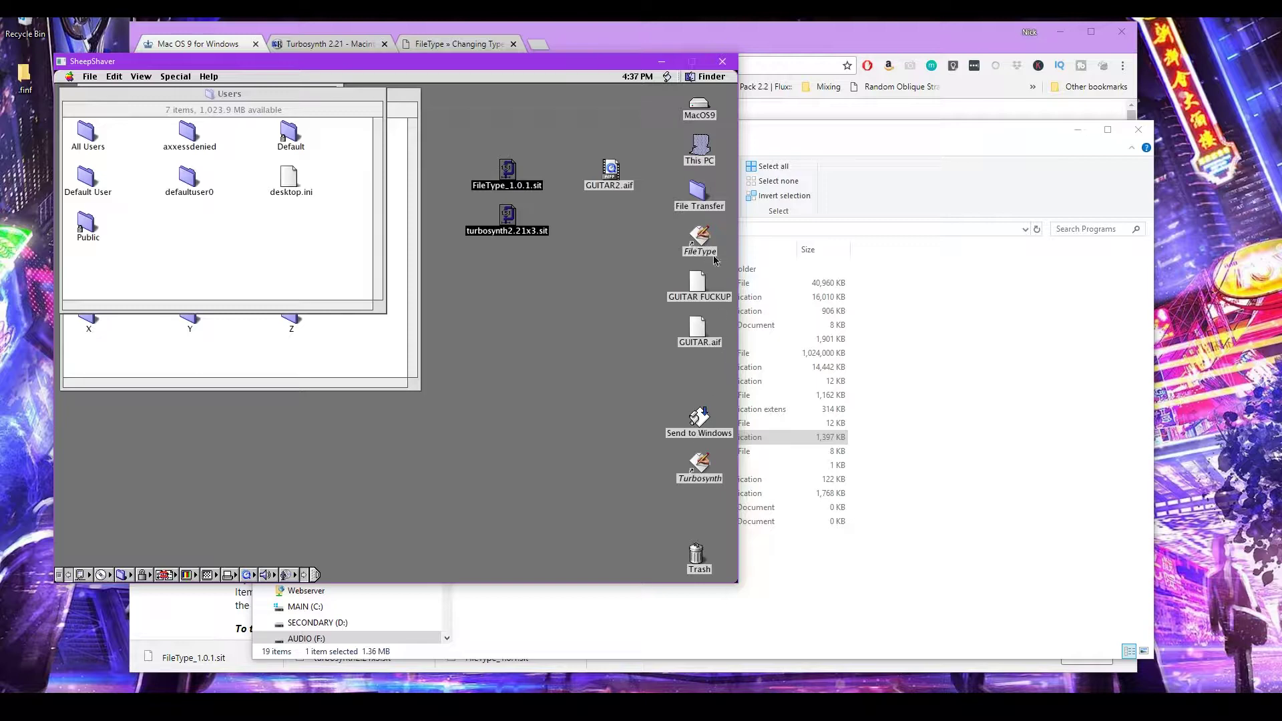
{"action": "left_click_drag", "start_coordinate": [508, 179], "coordinate": [534, 219]}
{"action": "double_click", "coordinate": [532, 269]}
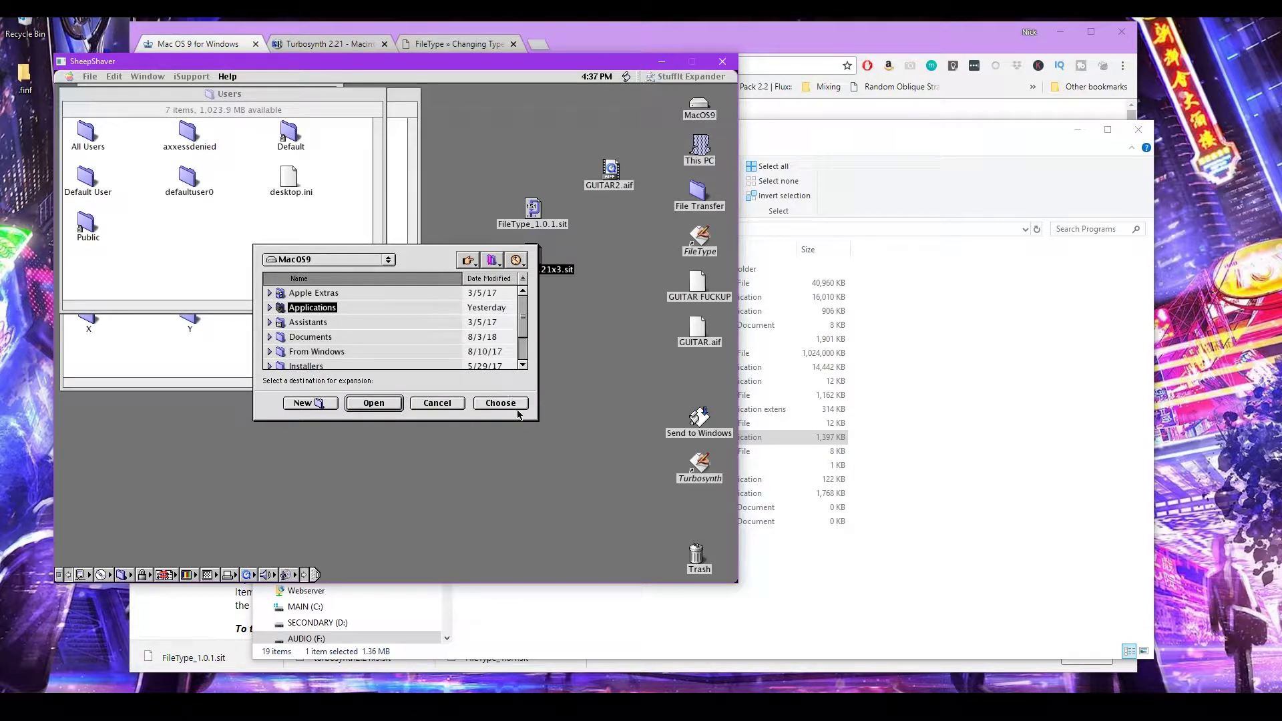
{"action": "left_click", "coordinate": [432, 402]}
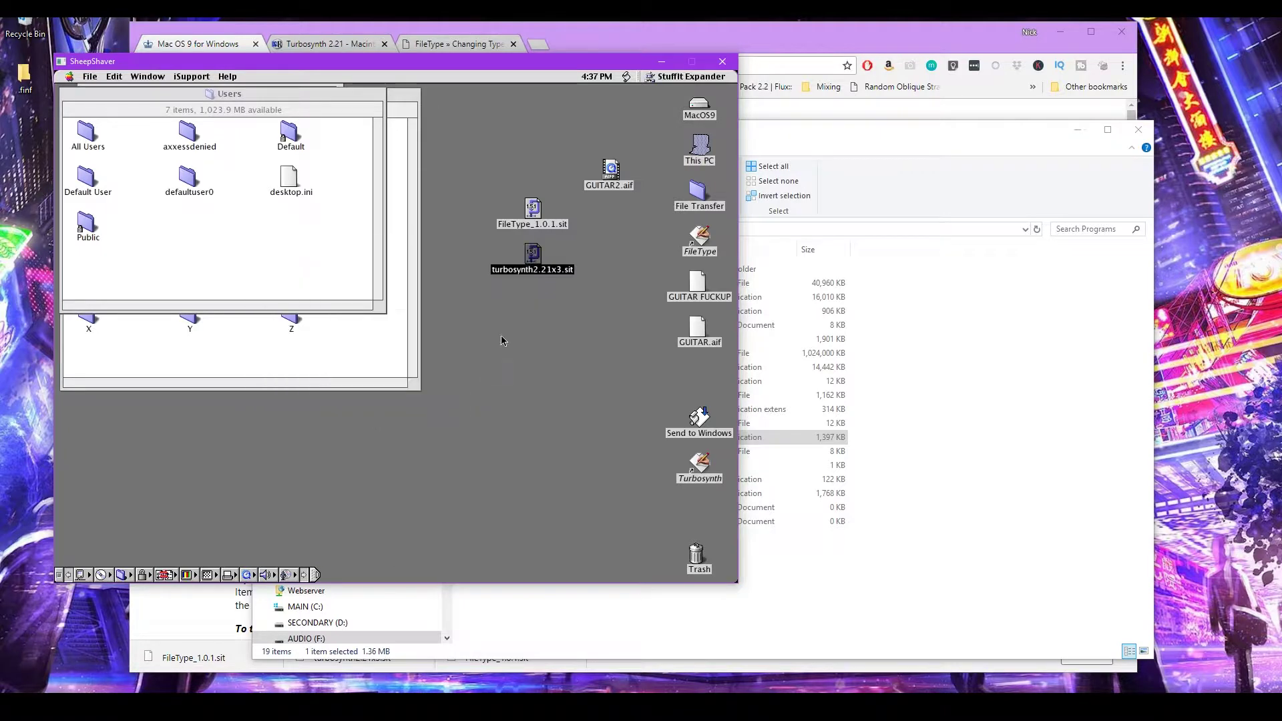
Trash both .sit archives and reposition GUITAR2.aif on the desktop
{"action": "left_click", "coordinate": [505, 339]}
{"action": "left_click_drag", "start_coordinate": [497, 186], "coordinate": [557, 273]}
{"action": "left_click_drag", "start_coordinate": [536, 218], "coordinate": [697, 556]}
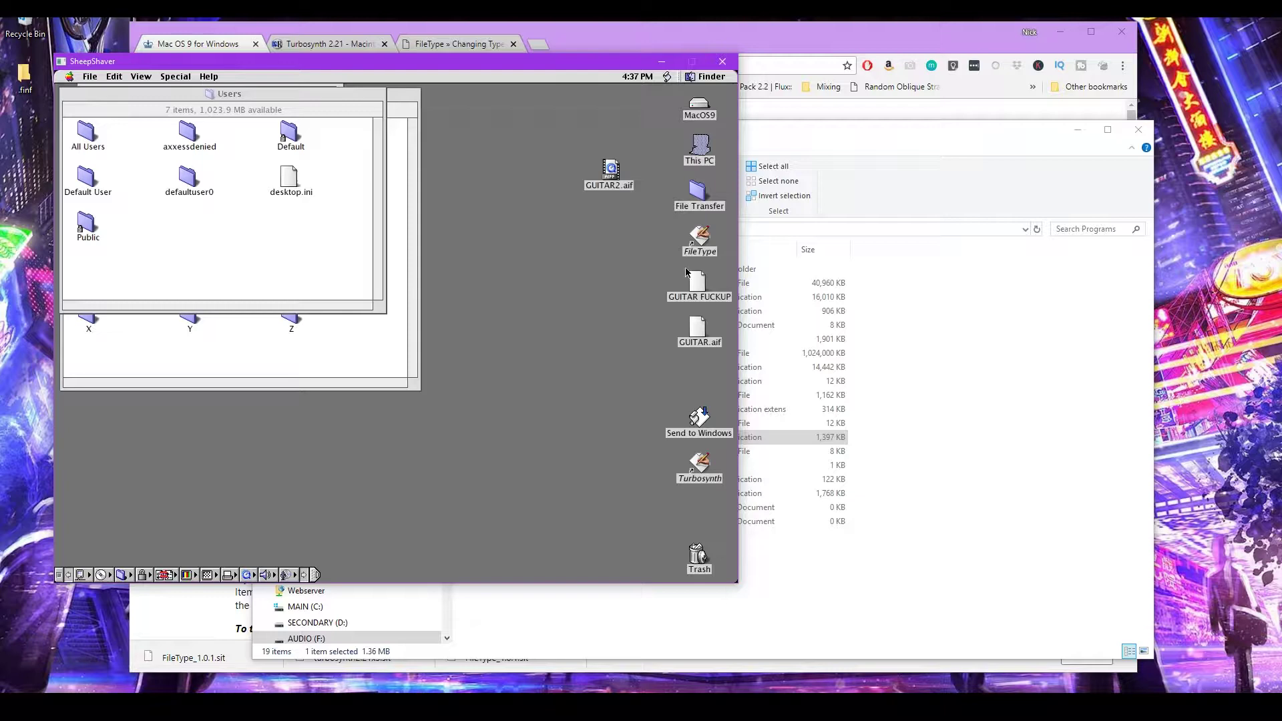
{"action": "left_click_drag", "start_coordinate": [612, 175], "coordinate": [545, 144]}
{"action": "left_click", "coordinate": [552, 184]}
{"action": "left_click", "coordinate": [544, 143]}
{"action": "left_click", "coordinate": [563, 172]}
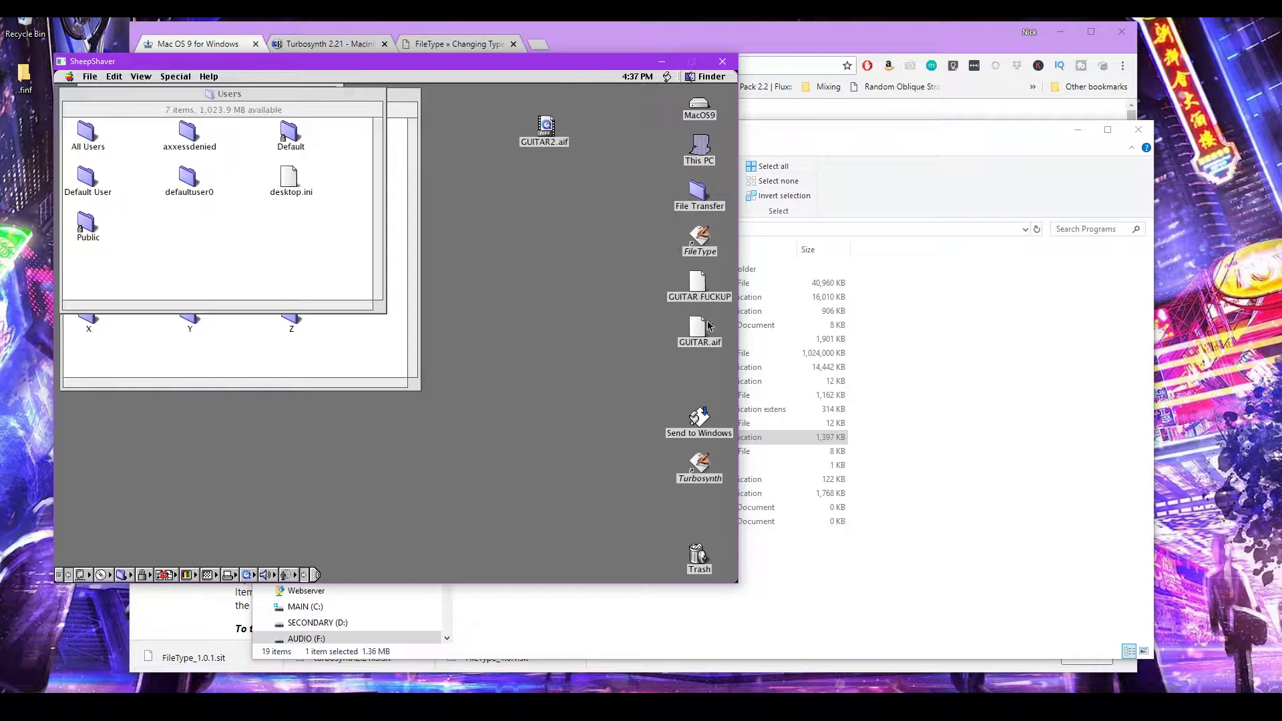
Place a sampled-waveform module in Untitled-1 and load GUITAR.aif into it
{"action": "left_click", "coordinate": [65, 94]}
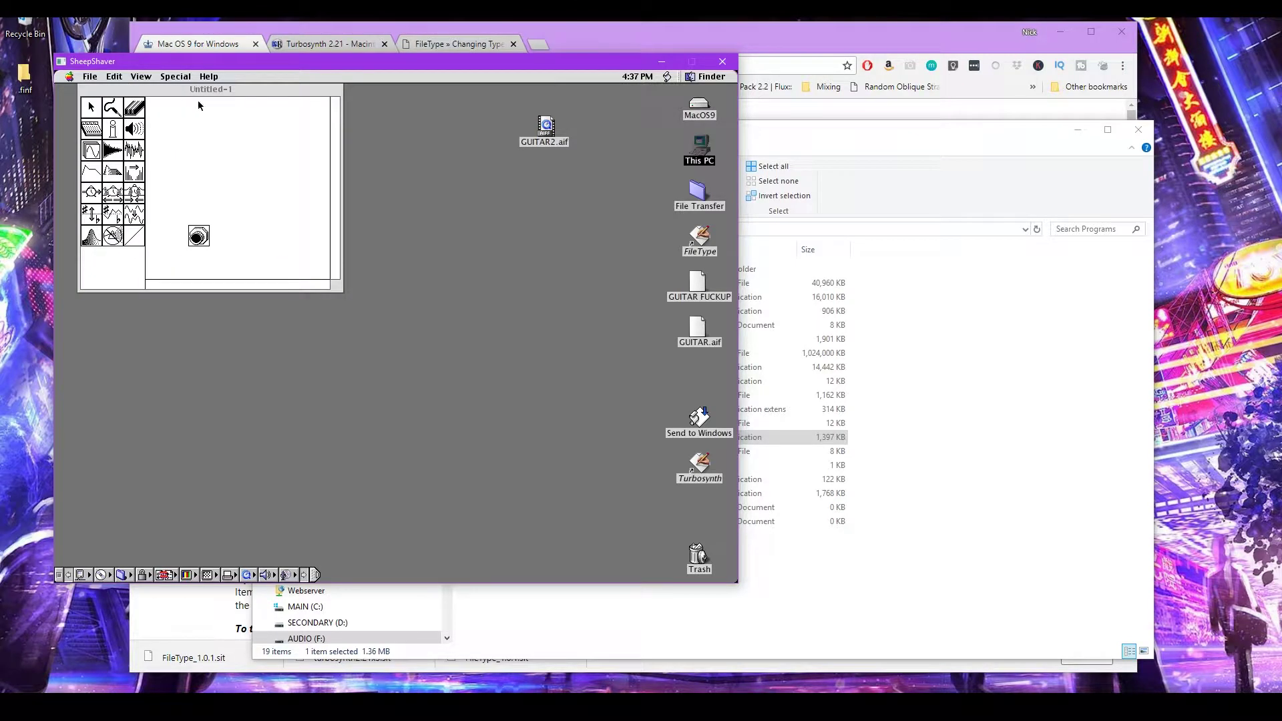
{"action": "left_click", "coordinate": [113, 150]}
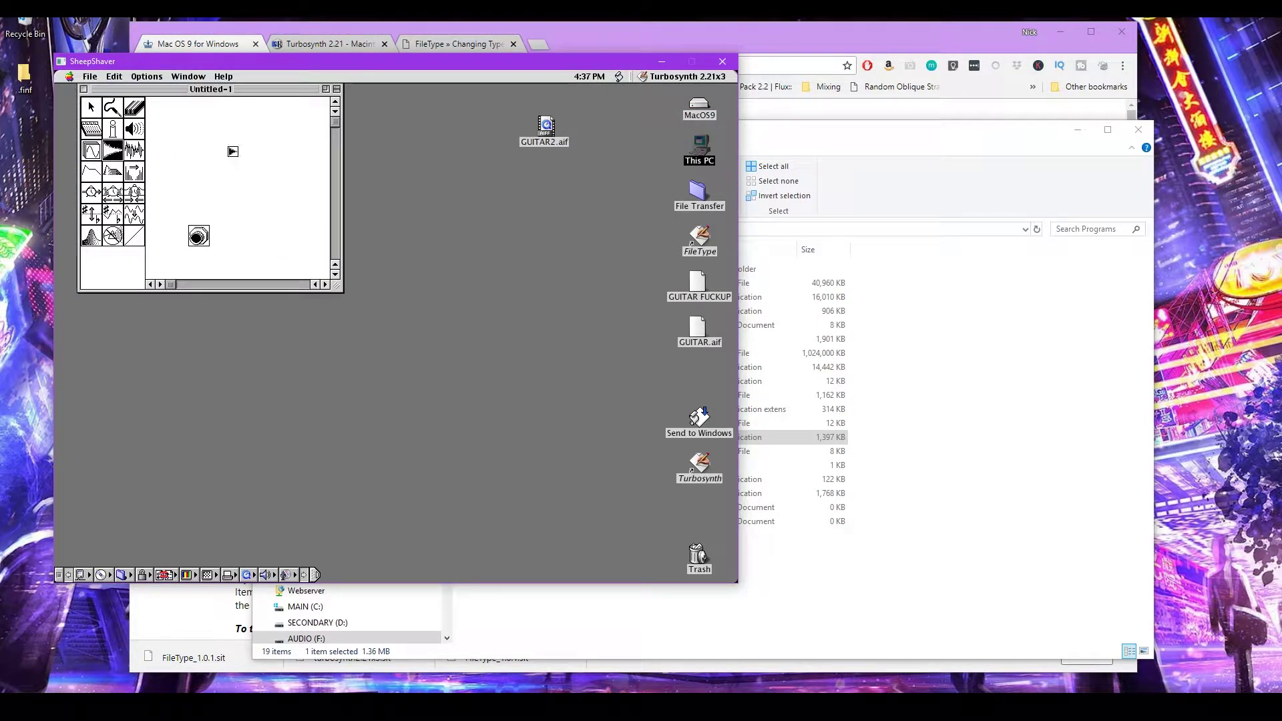
{"action": "left_click", "coordinate": [233, 151]}
{"action": "double_click", "coordinate": [231, 140]}
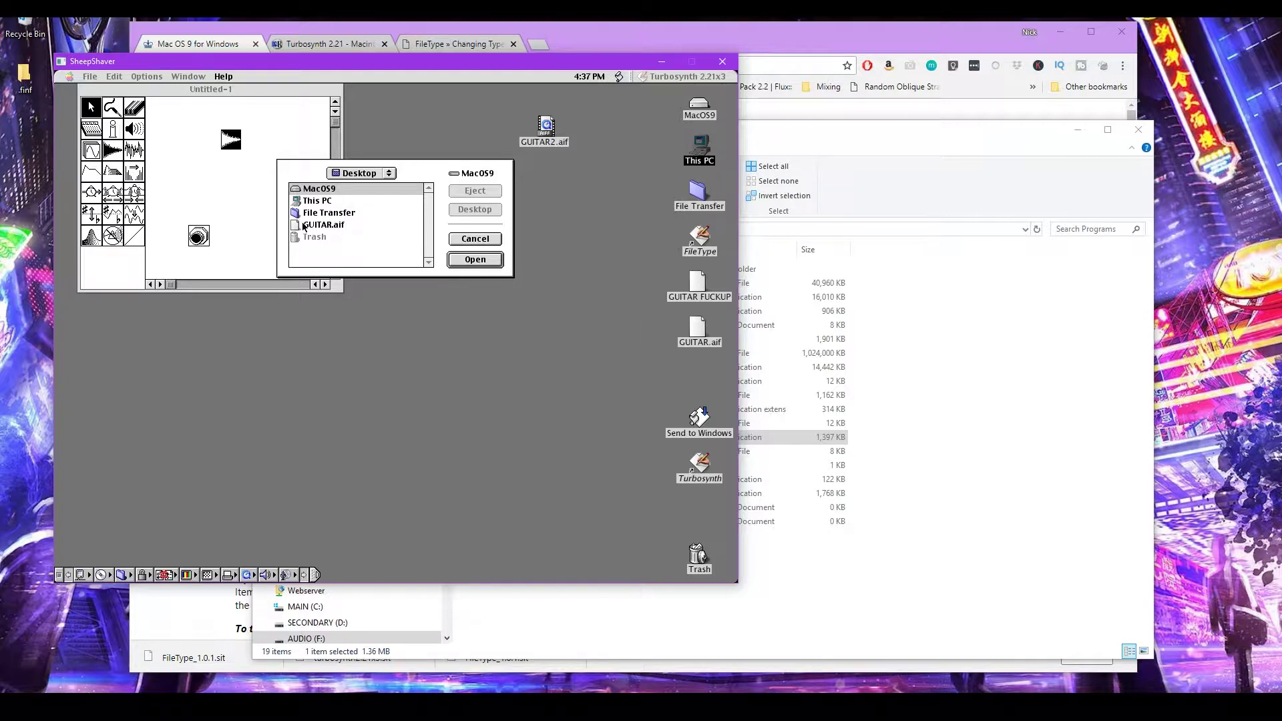
{"action": "key", "text": "g"}
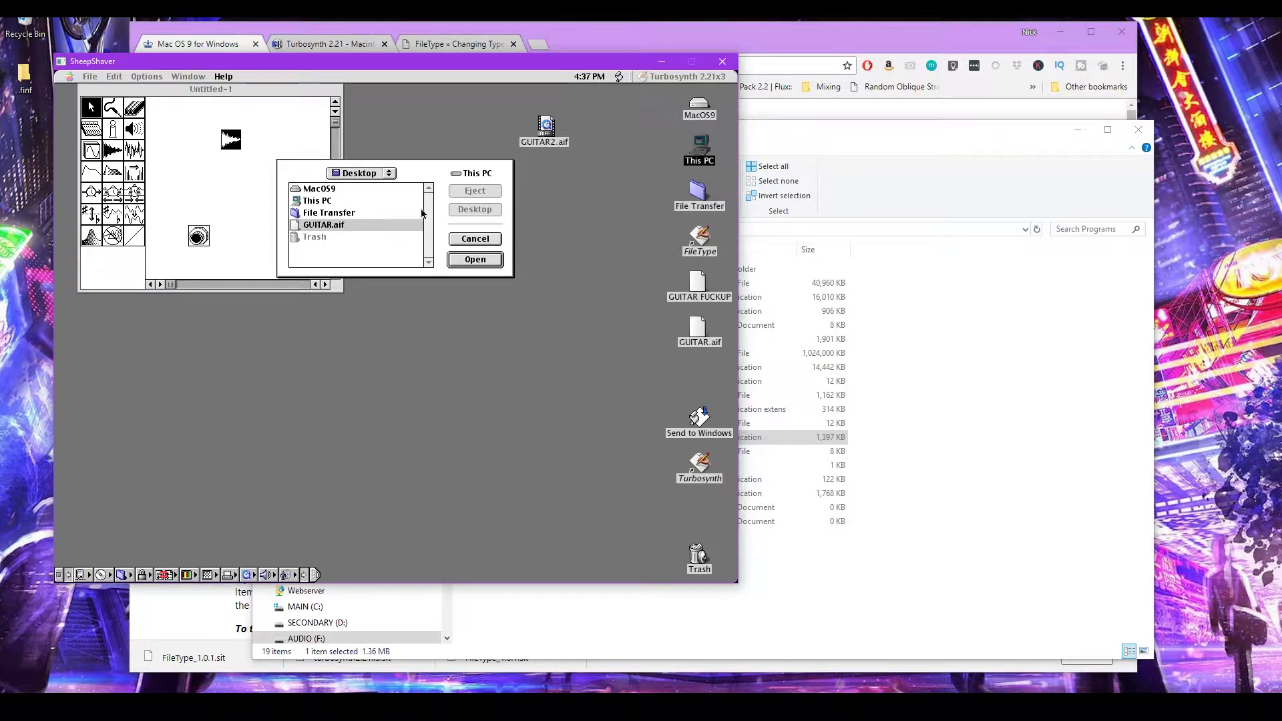
{"action": "left_click", "coordinate": [474, 259]}
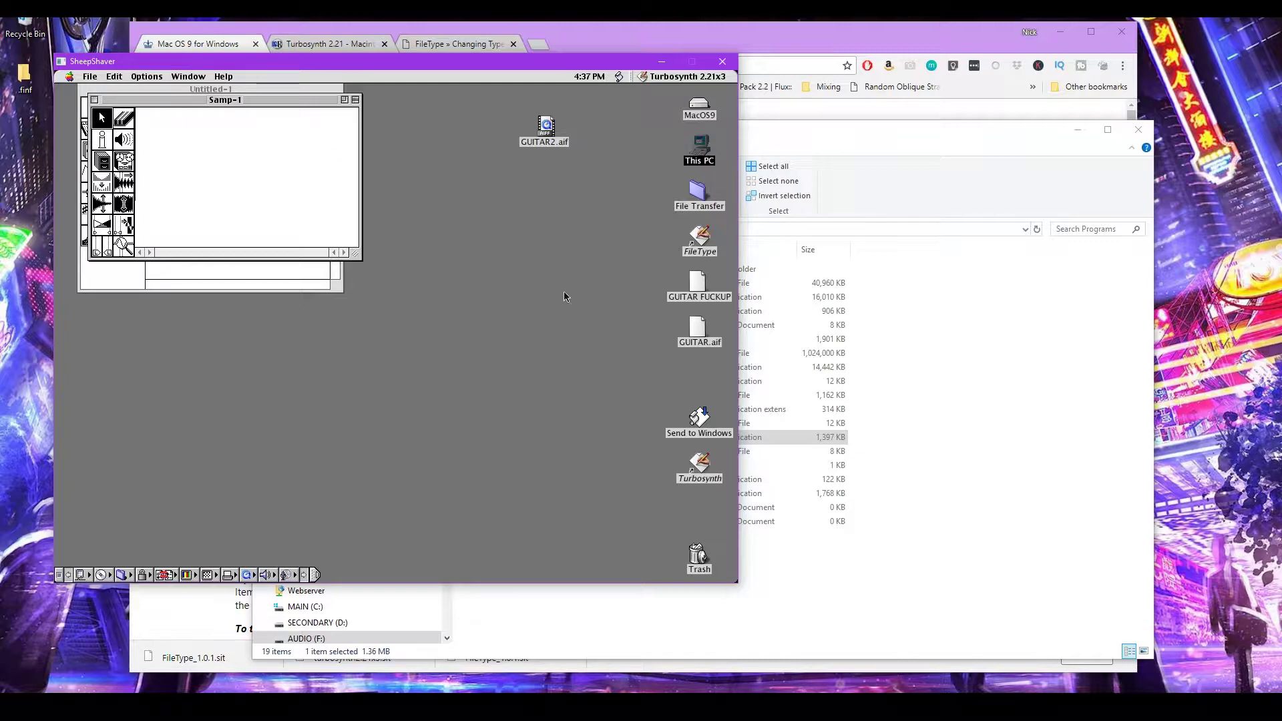
Open FileType, cancel adding a file, and close it unchanged
{"action": "double_click", "coordinate": [700, 236]}
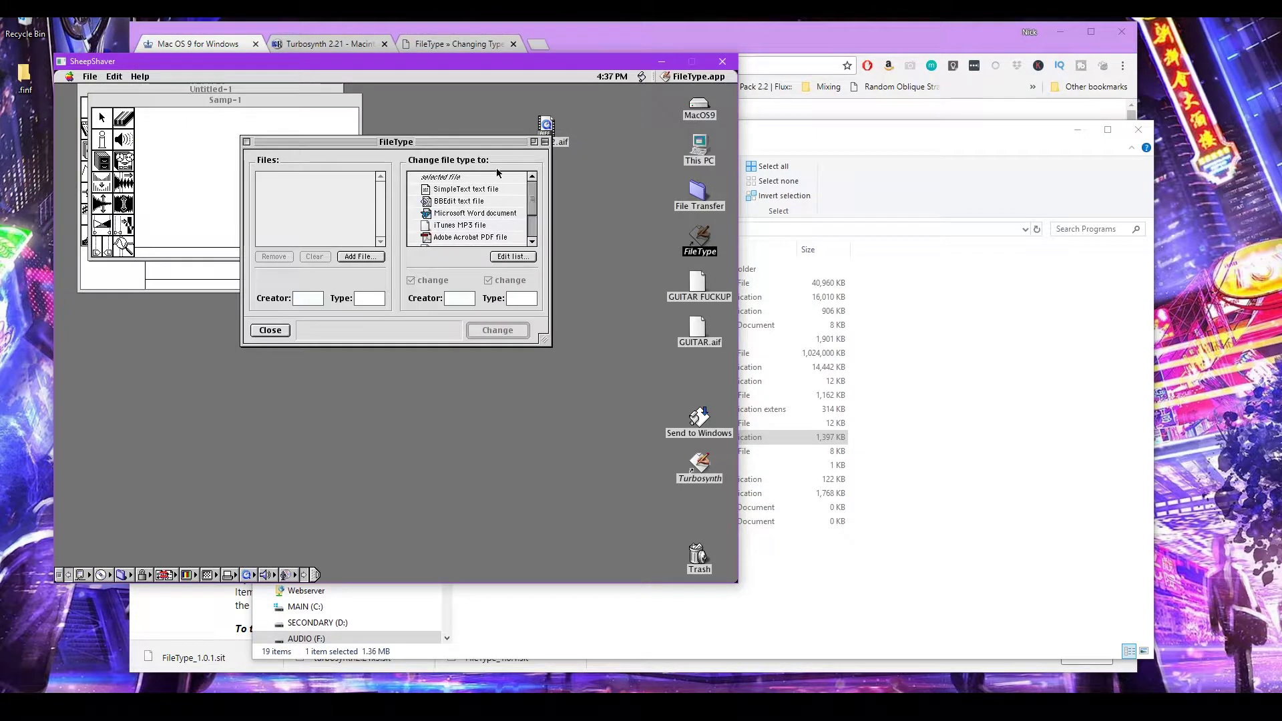
{"action": "left_click_drag", "start_coordinate": [432, 141], "coordinate": [458, 209]}
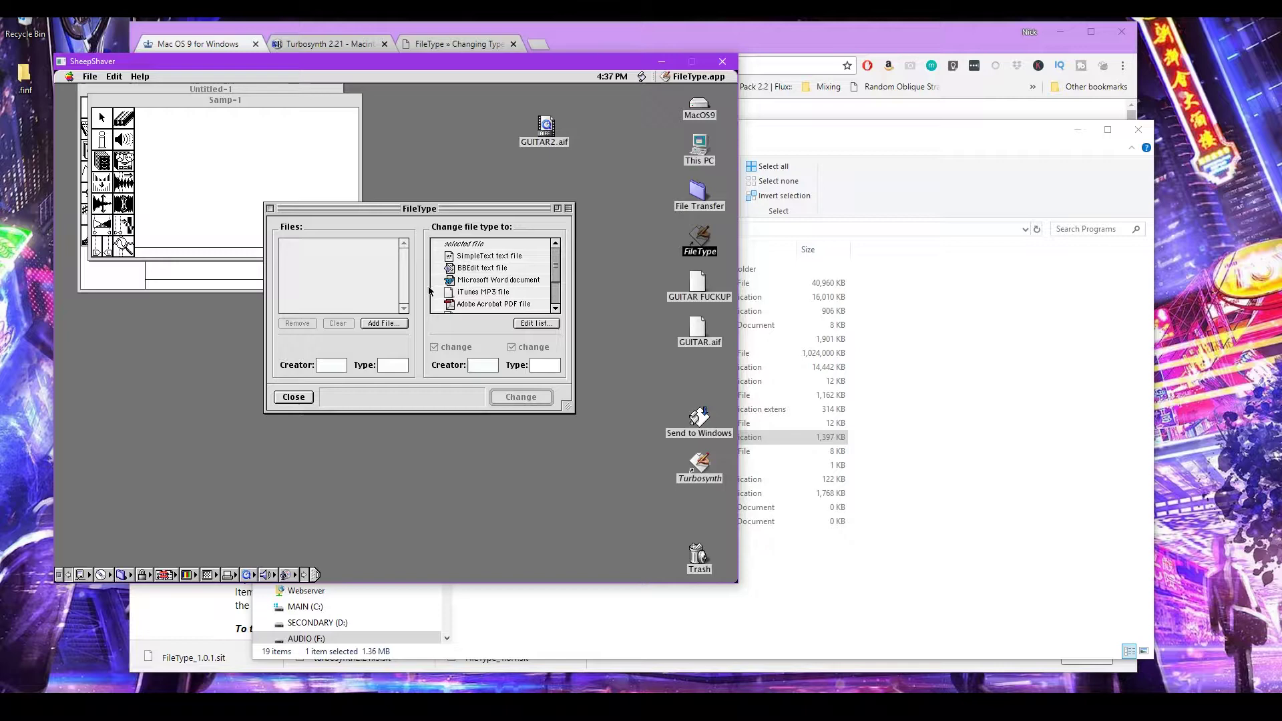
{"action": "left_click", "coordinate": [382, 324]}
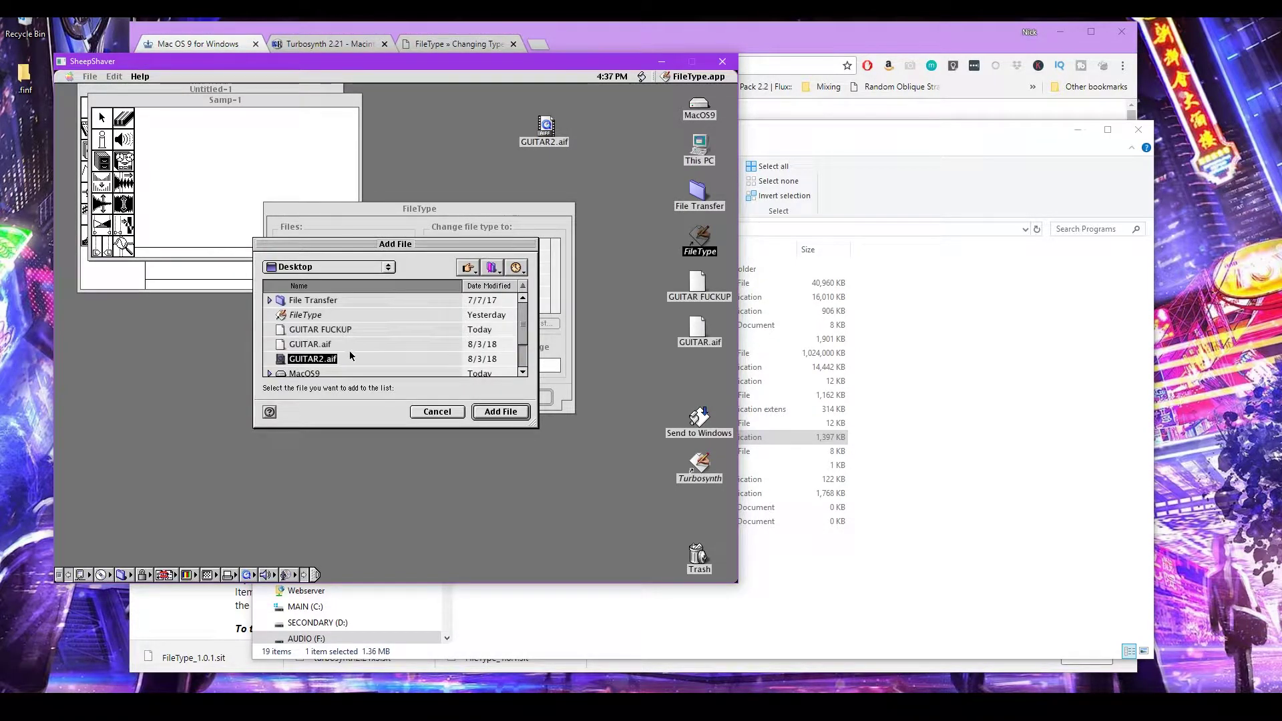
{"action": "left_click", "coordinate": [450, 408]}
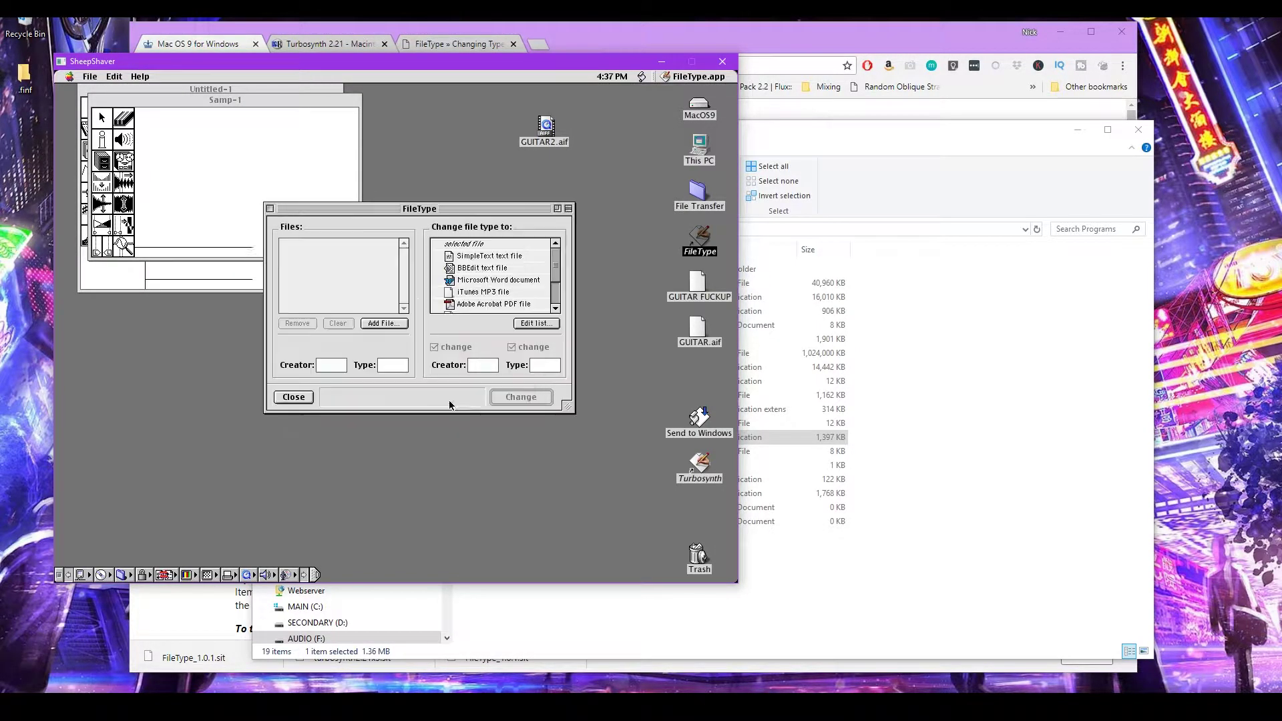
{"action": "left_click", "coordinate": [306, 398]}
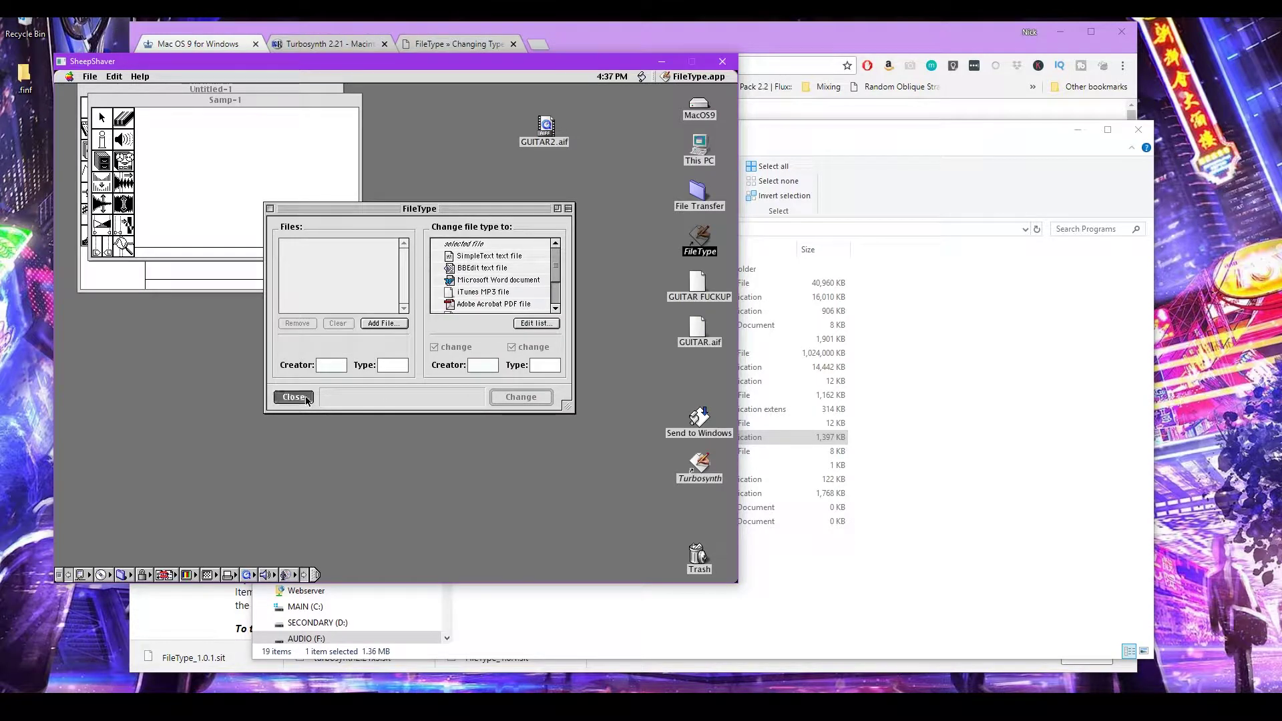
Close the Samp-1 window and select the sample module in Untitled-1
{"action": "left_click", "coordinate": [236, 100]}
{"action": "left_click", "coordinate": [160, 156]}
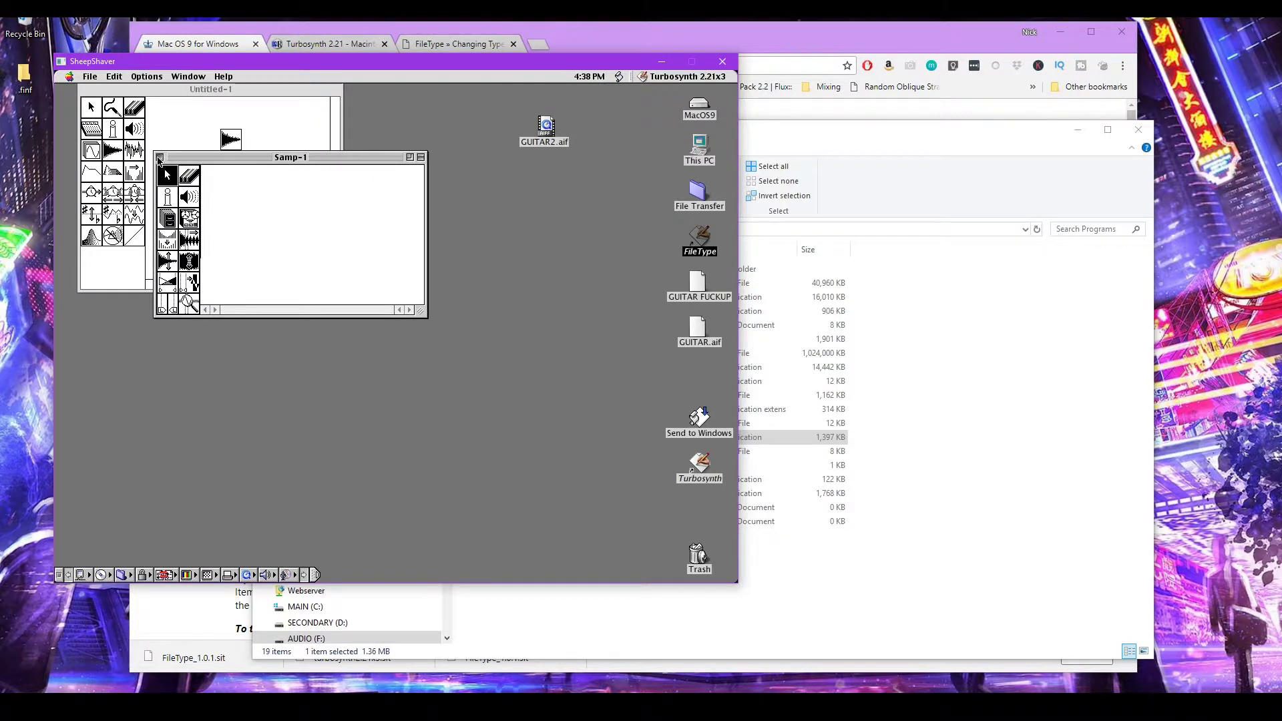
{"action": "left_click", "coordinate": [229, 140]}
Erase the sample module and place a new oscillator module in the patch
{"action": "left_click", "coordinate": [134, 107]}
{"action": "left_click", "coordinate": [230, 139]}
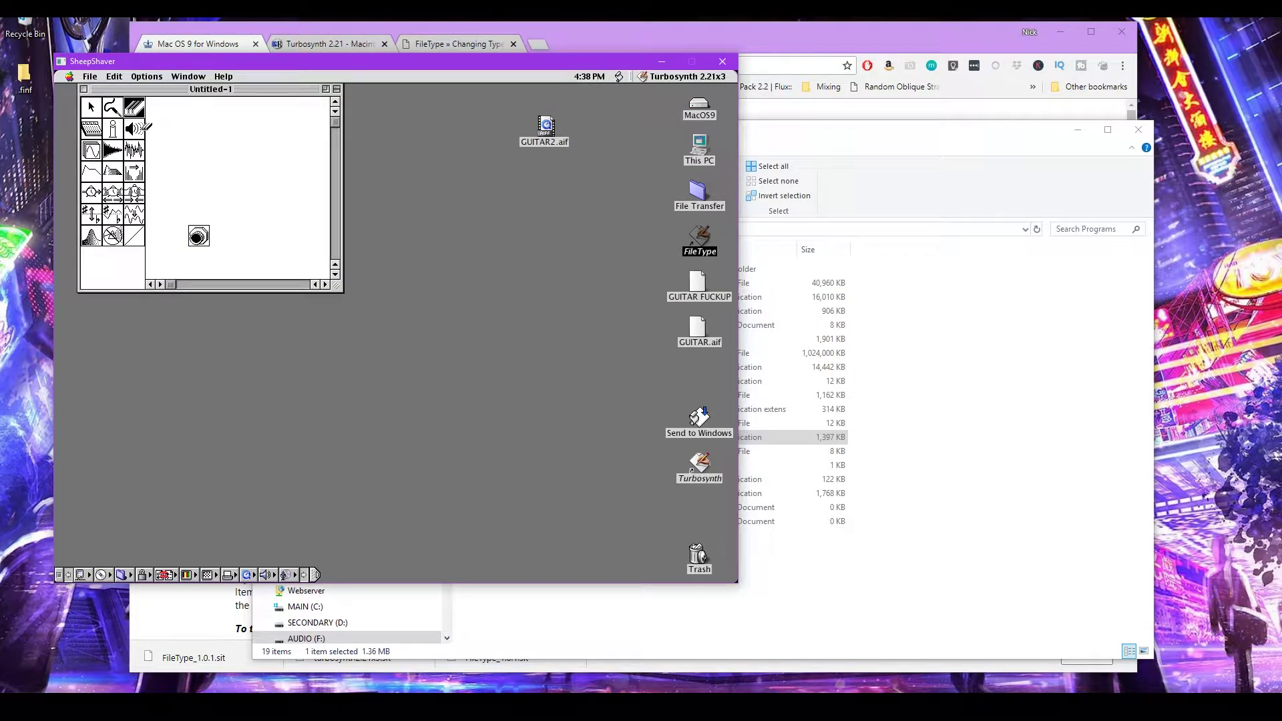
{"action": "left_click", "coordinate": [94, 150]}
{"action": "left_click", "coordinate": [220, 139]}
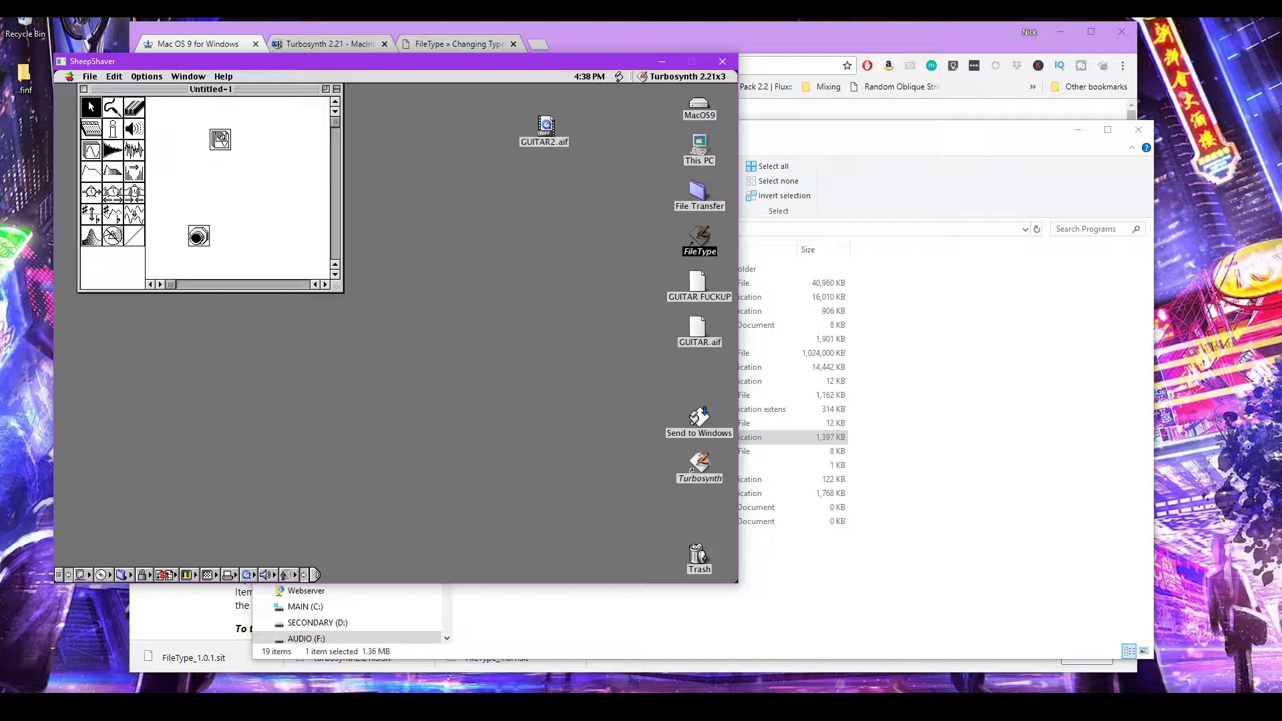
Set the oscillator to a sine wave in Osc-1 and cord it to the output
{"action": "double_click", "coordinate": [226, 142]}
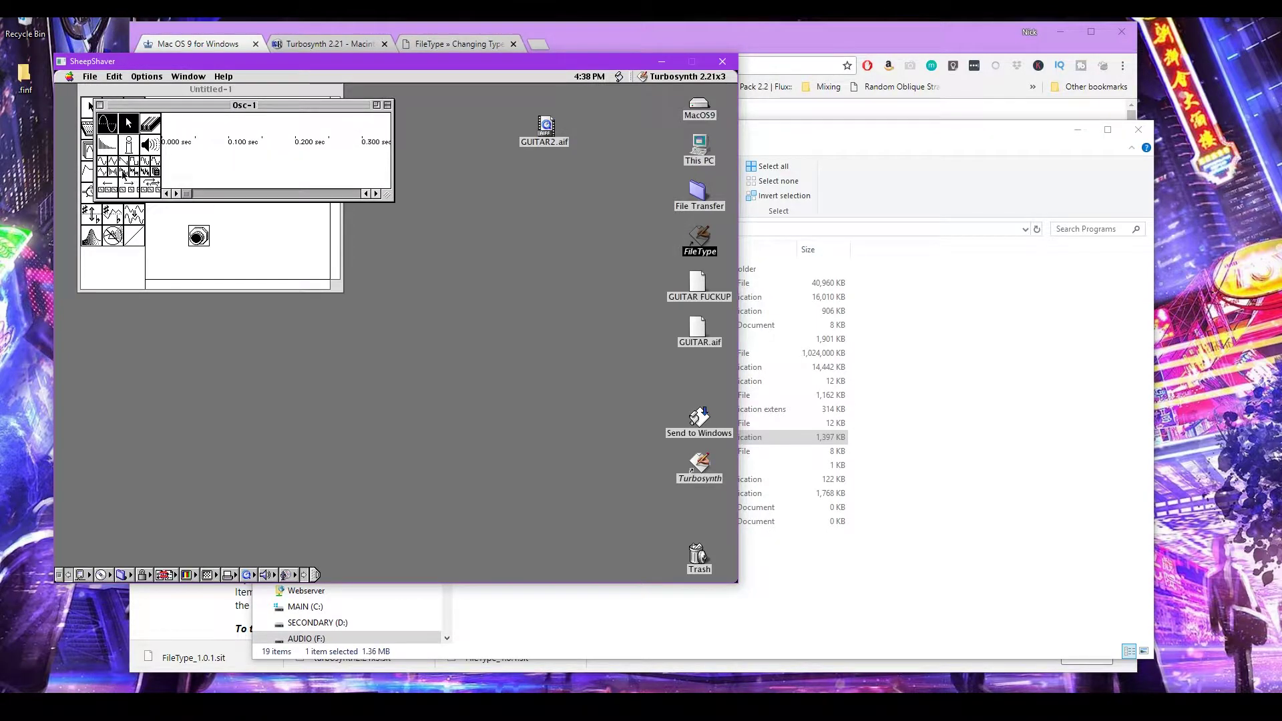
{"action": "left_click", "coordinate": [104, 164]}
{"action": "left_click", "coordinate": [201, 132]}
{"action": "left_click", "coordinate": [99, 105]}
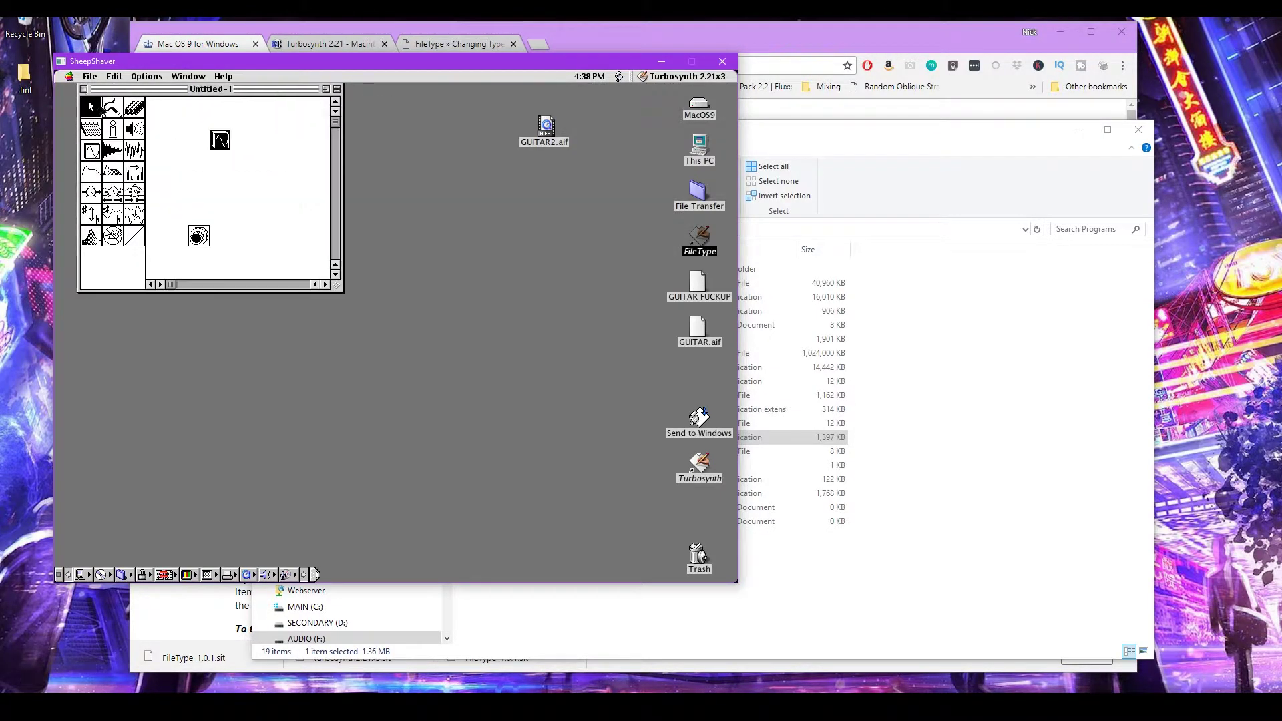
{"action": "left_click", "coordinate": [112, 107]}
{"action": "left_click_drag", "start_coordinate": [219, 141], "coordinate": [198, 230]}
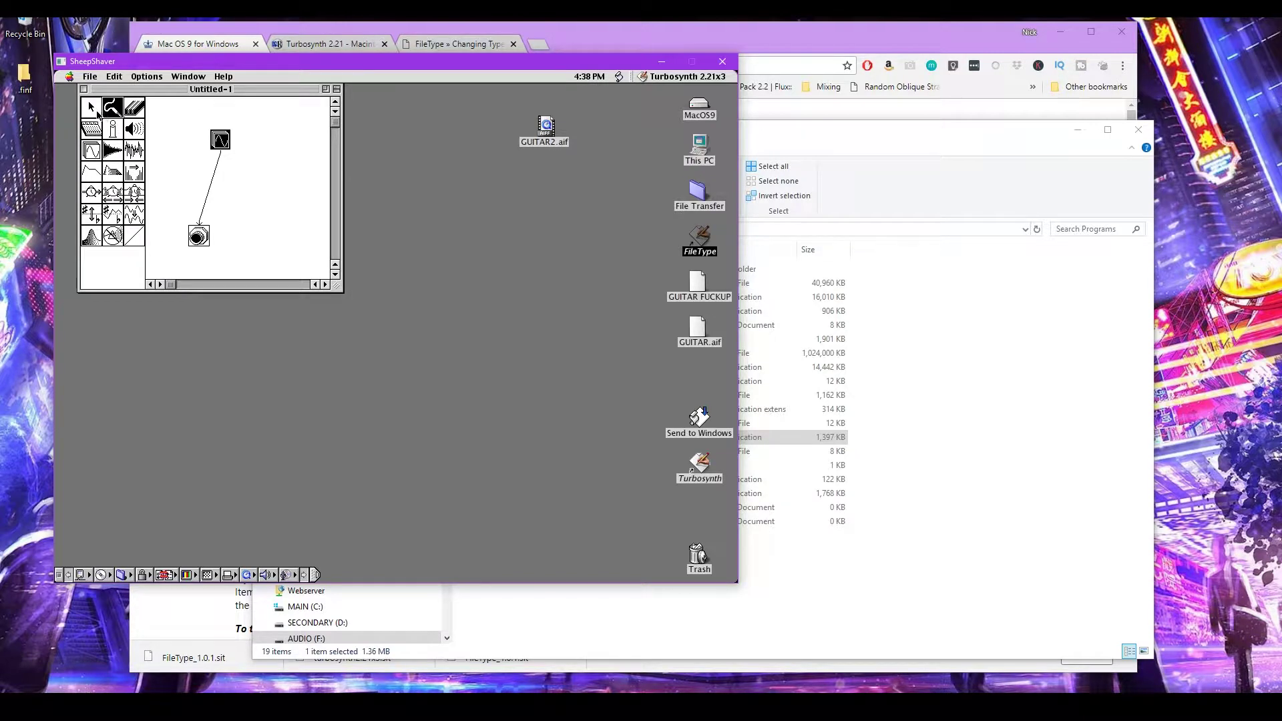
{"action": "left_click", "coordinate": [93, 109]}
Save the patch output as an AIFF file named Output
{"action": "left_click", "coordinate": [89, 76]}
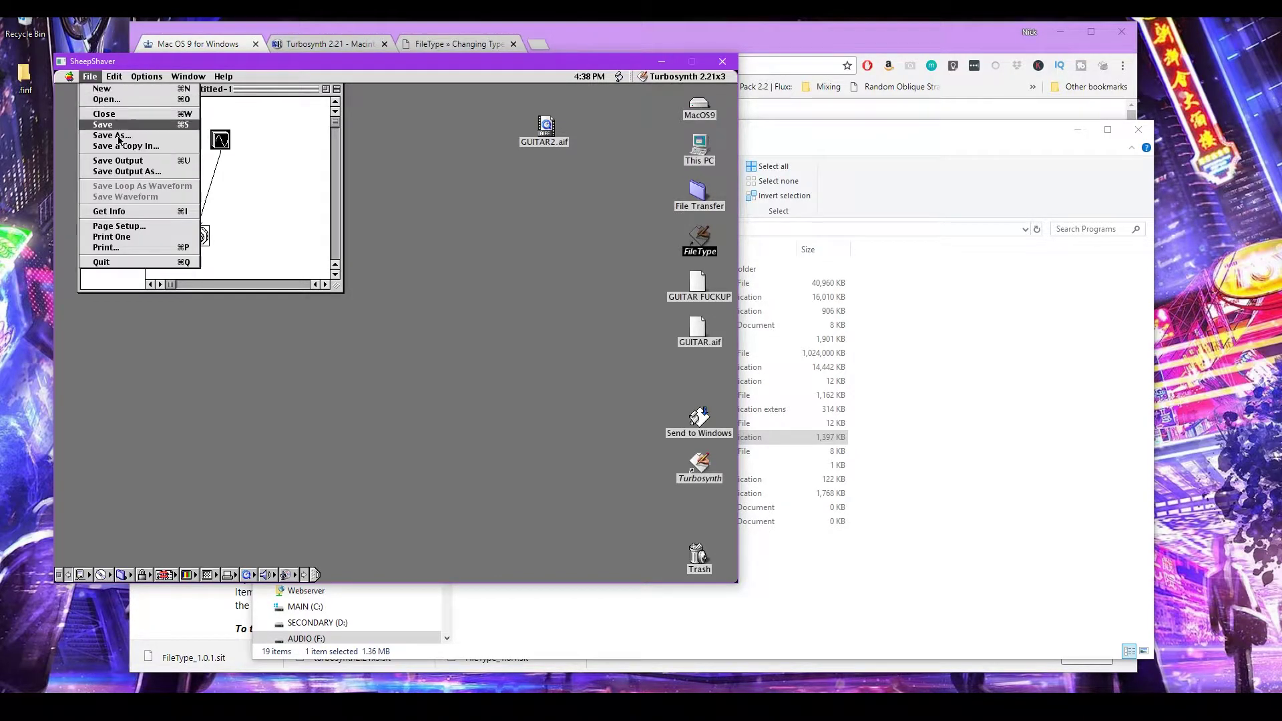
{"action": "left_click", "coordinate": [129, 171]}
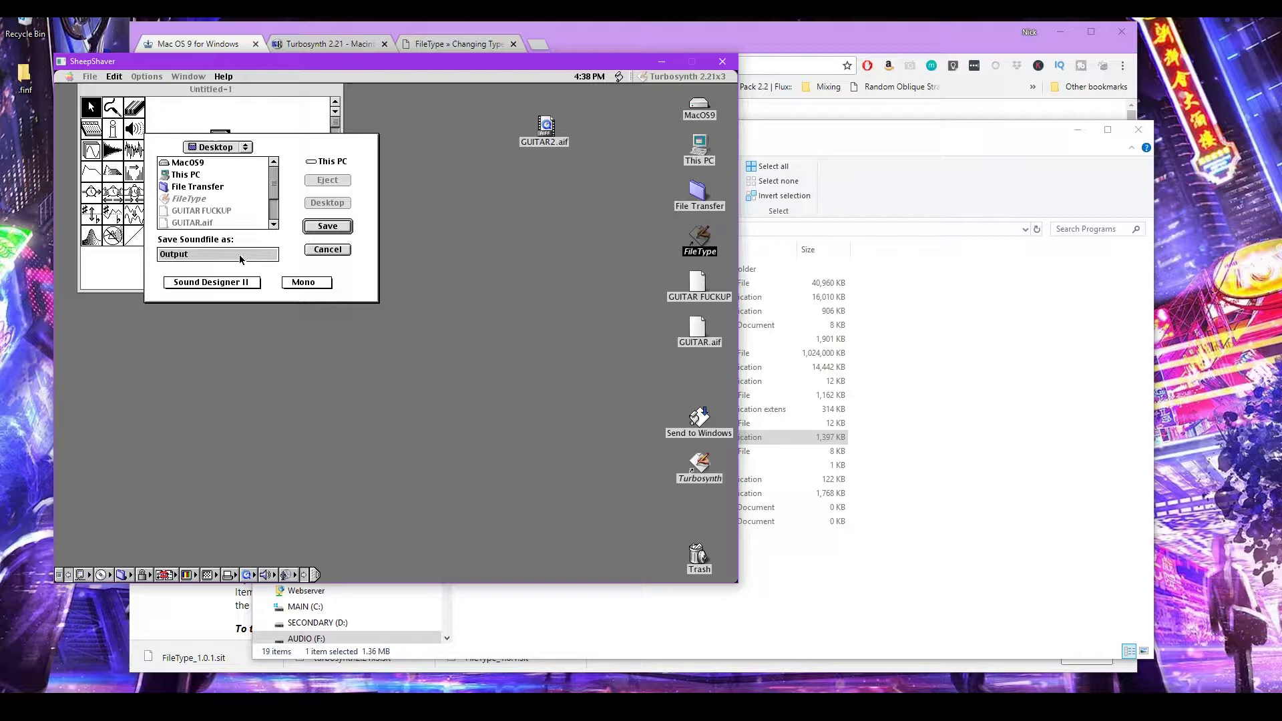
{"action": "left_click", "coordinate": [214, 282]}
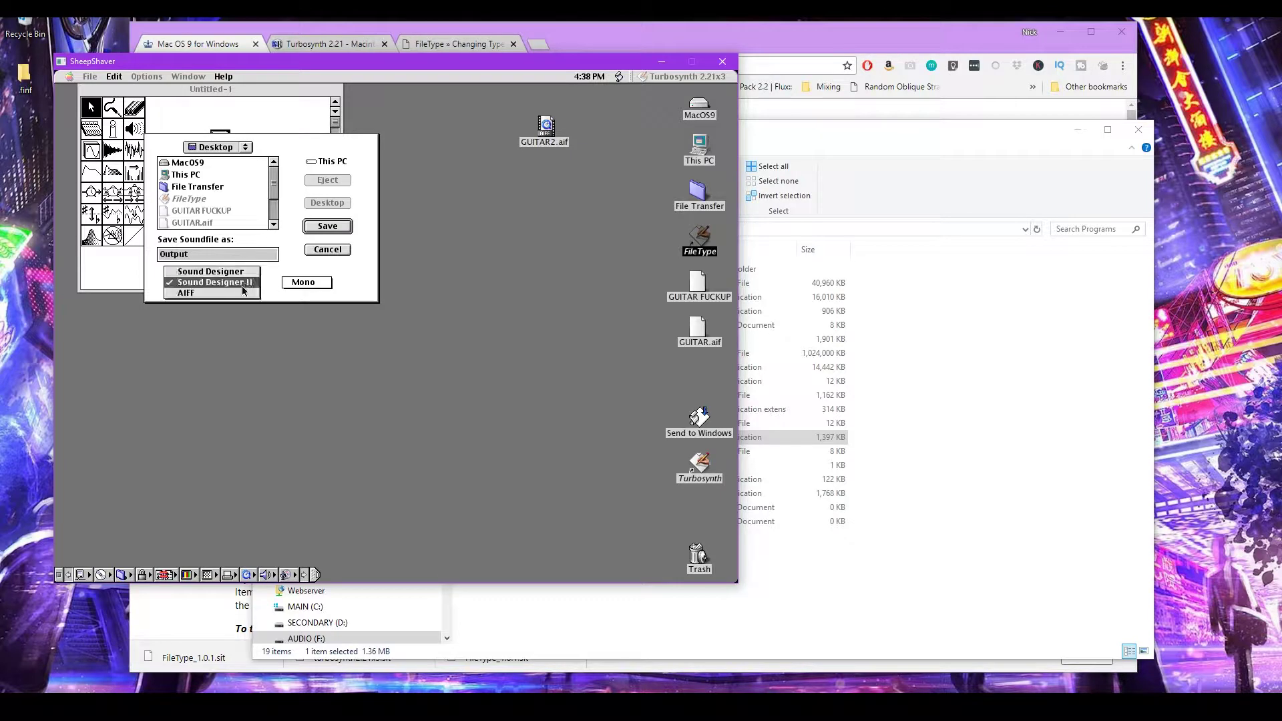
{"action": "left_click", "coordinate": [205, 295]}
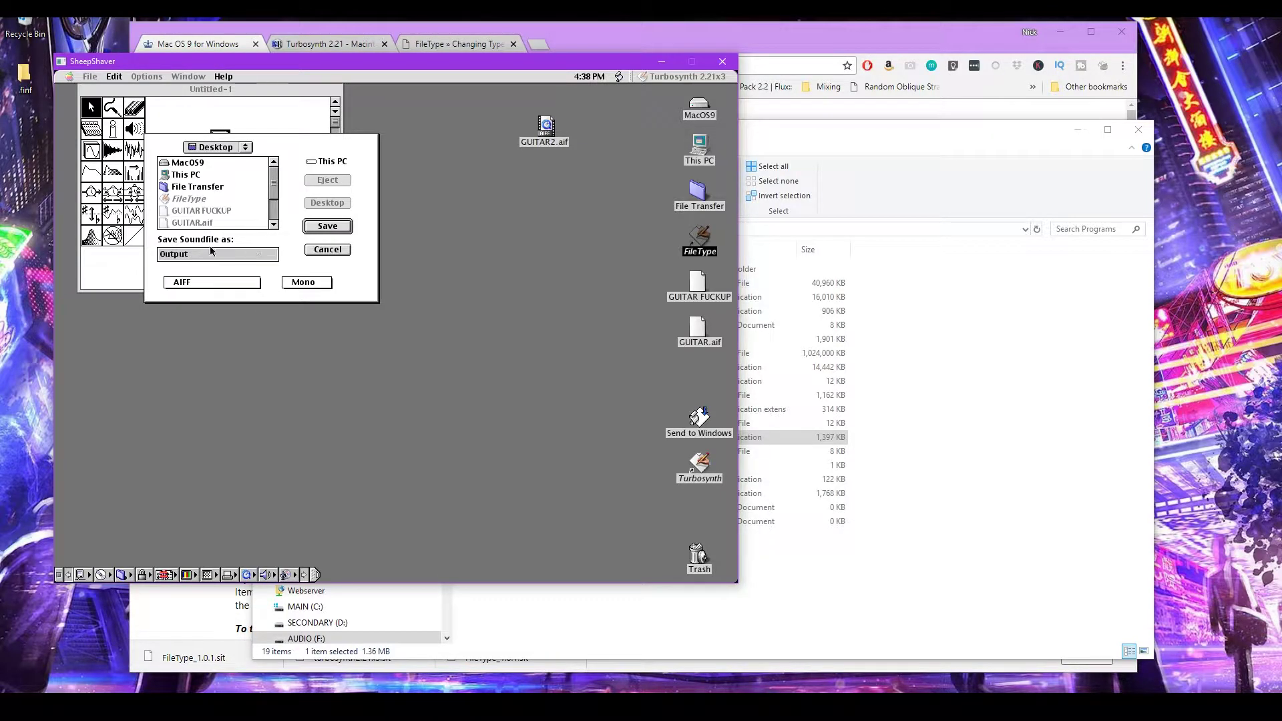
{"action": "left_click", "coordinate": [323, 227]}
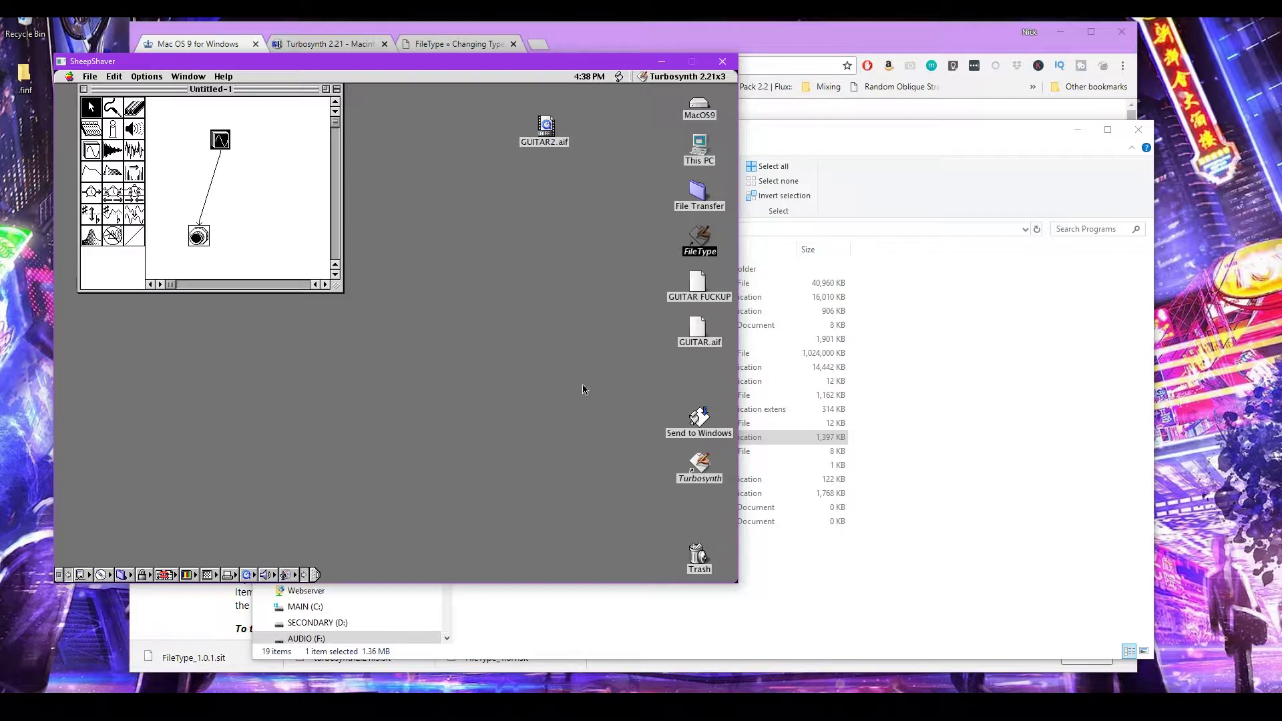
Relaunch FileType and add the Output file to the files to retype
{"action": "left_click", "coordinate": [619, 371]}
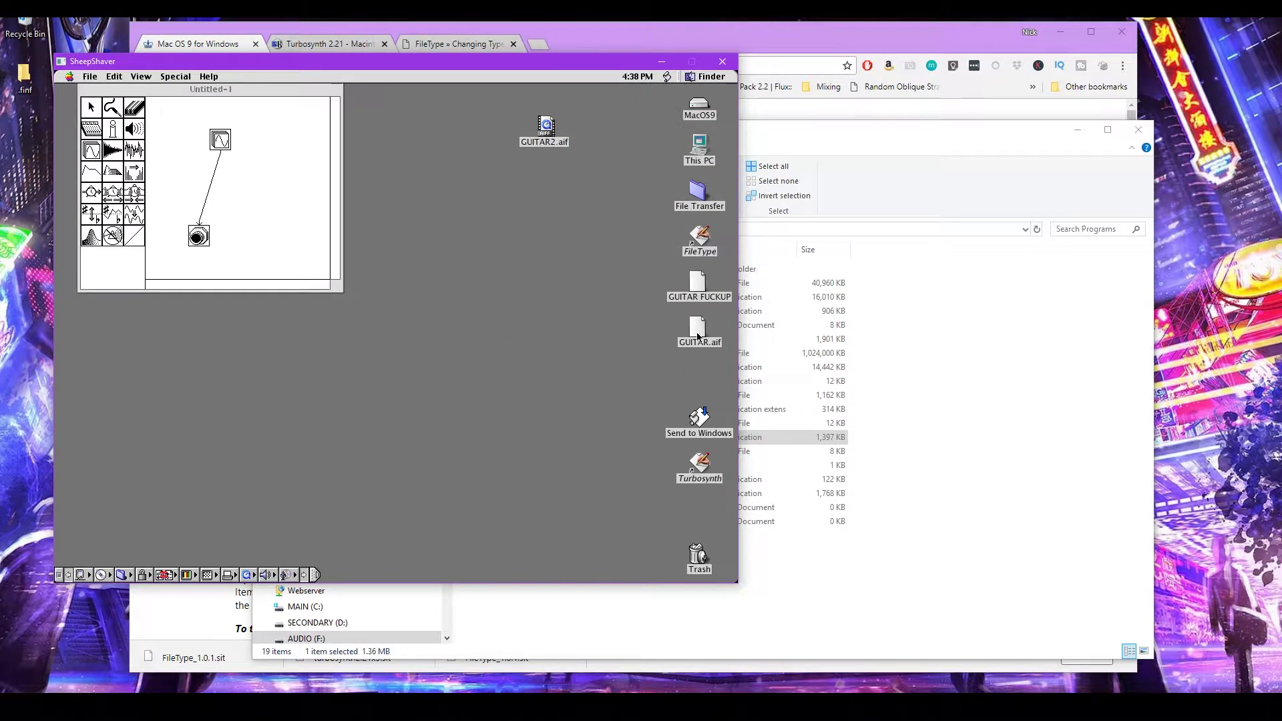
{"action": "left_click", "coordinate": [698, 239]}
{"action": "double_click", "coordinate": [697, 239]}
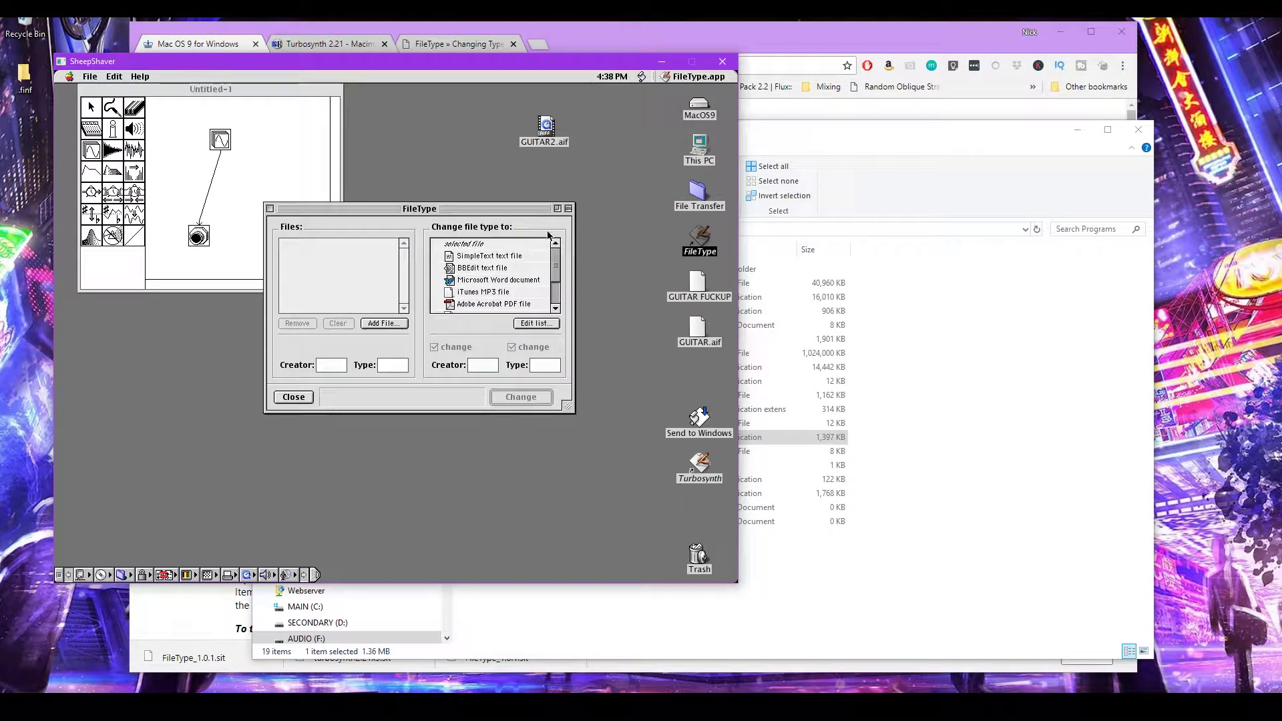
{"action": "left_click", "coordinate": [383, 324]}
{"action": "scroll", "coordinate": [314, 337], "scroll_direction": "down", "scroll_amount": 2}
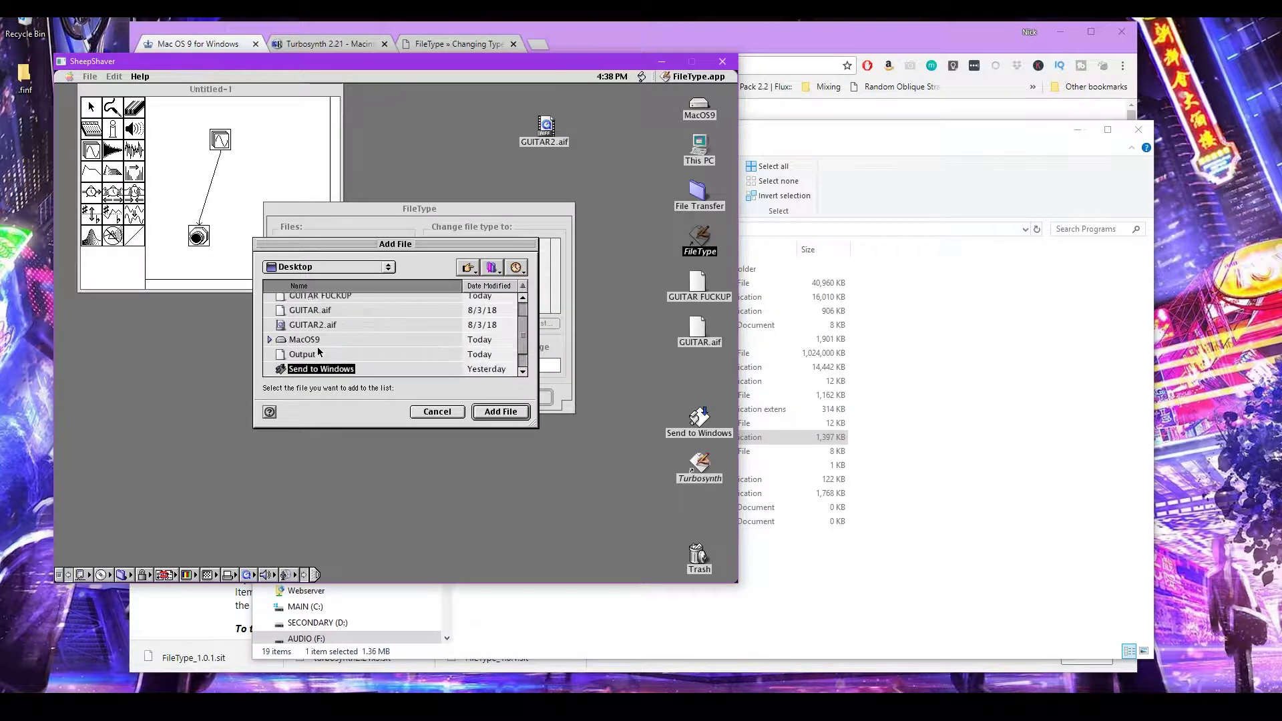
{"action": "left_click", "coordinate": [301, 330]}
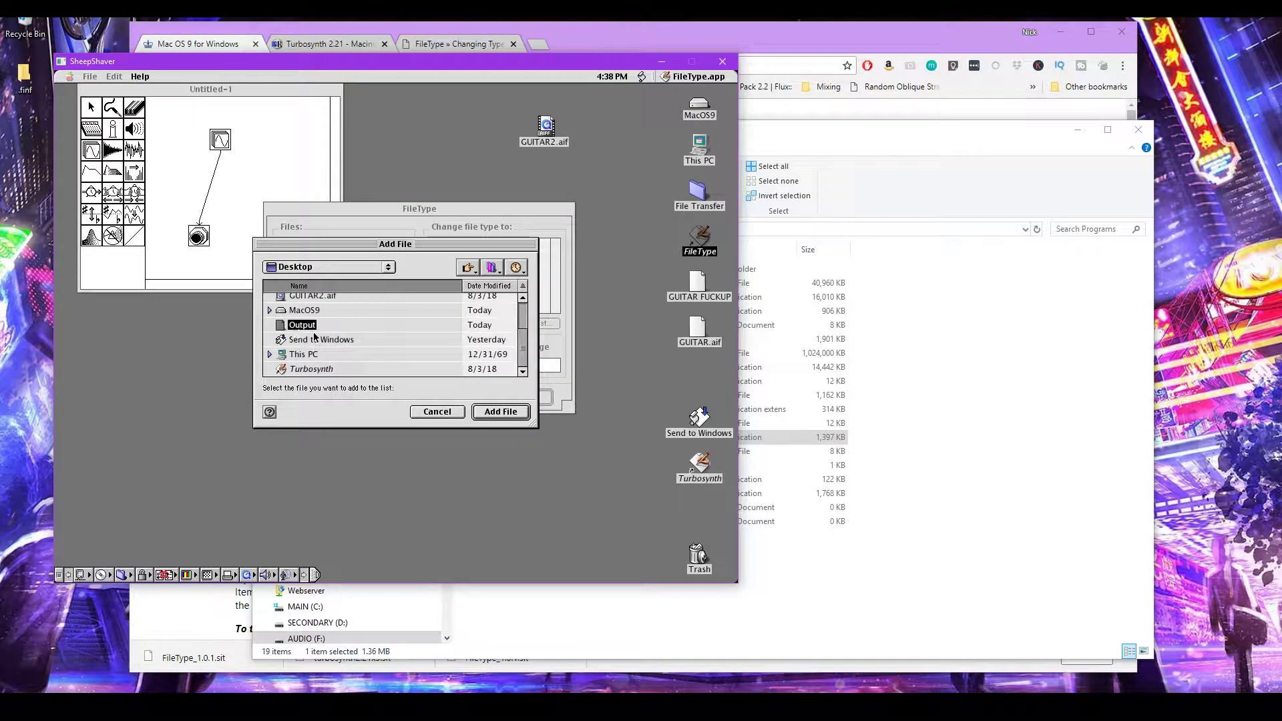
{"action": "left_click", "coordinate": [505, 415]}
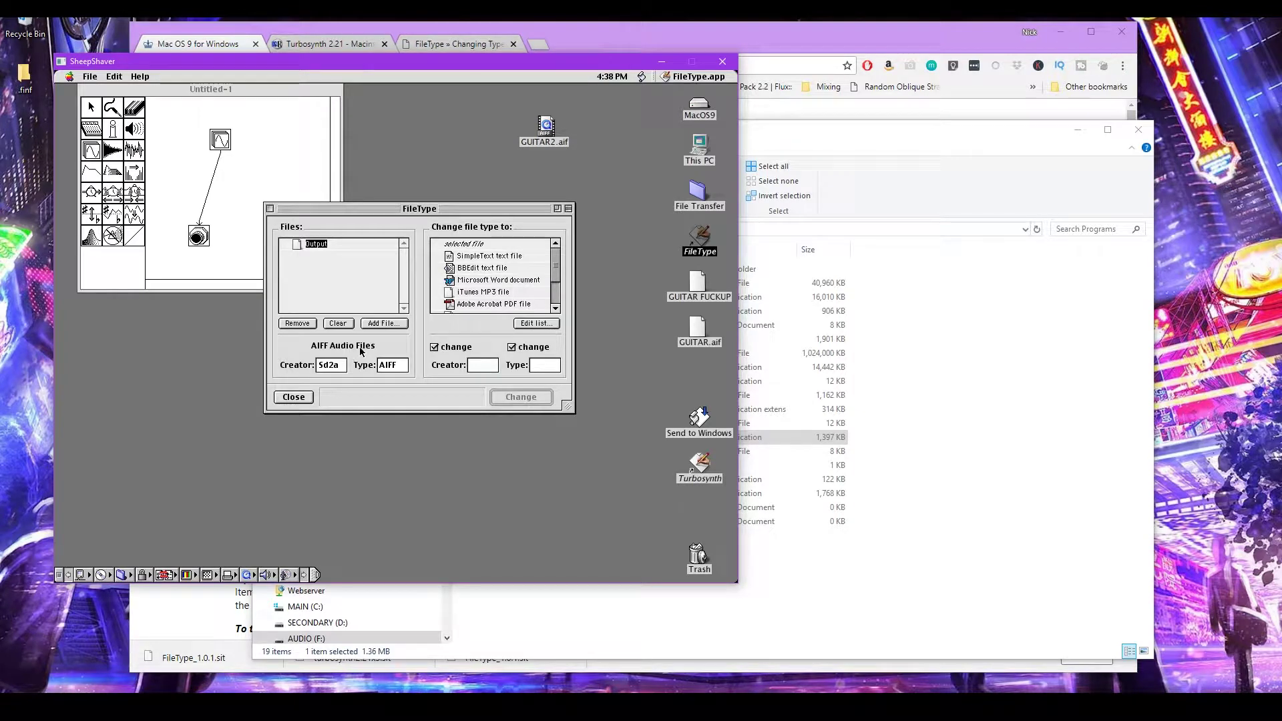
Replace the AIFF Audio Files database entry with a new 'AIFF Audio File' entry (Sd2a/AIFF)
{"action": "left_click_drag", "start_coordinate": [467, 244], "coordinate": [492, 306]}
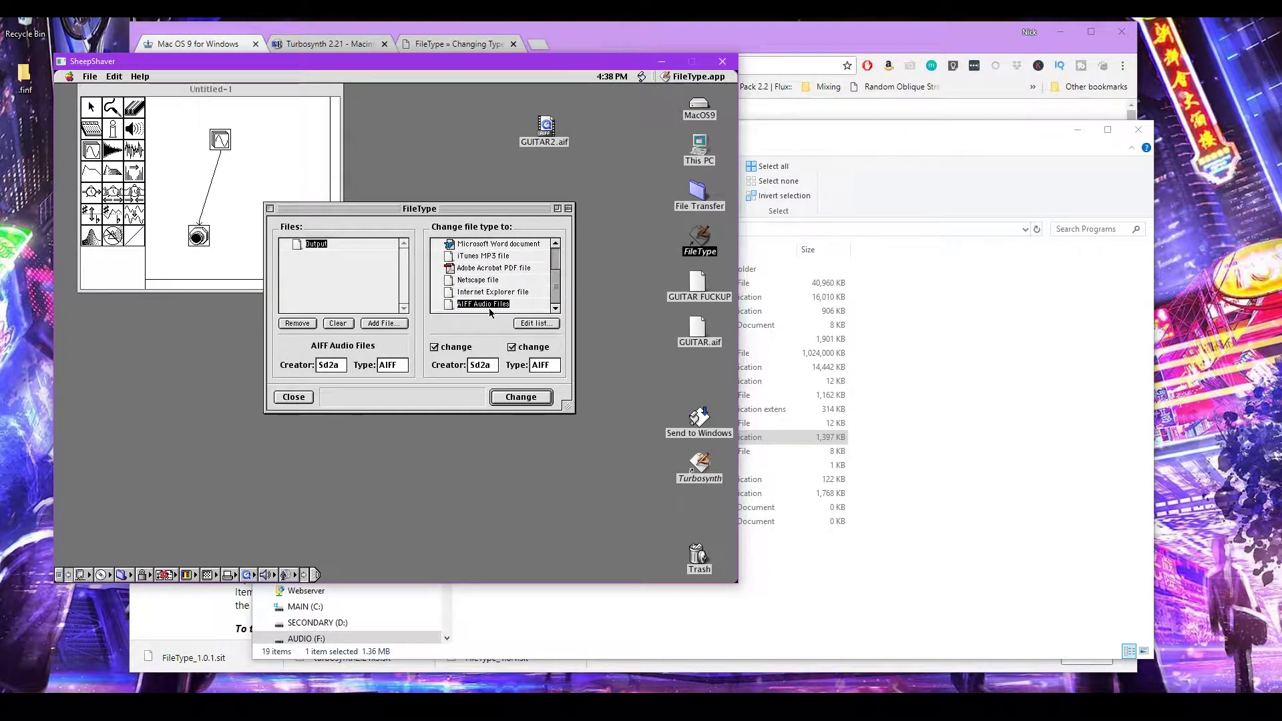
{"action": "left_click", "coordinate": [536, 323]}
{"action": "left_click", "coordinate": [374, 349]}
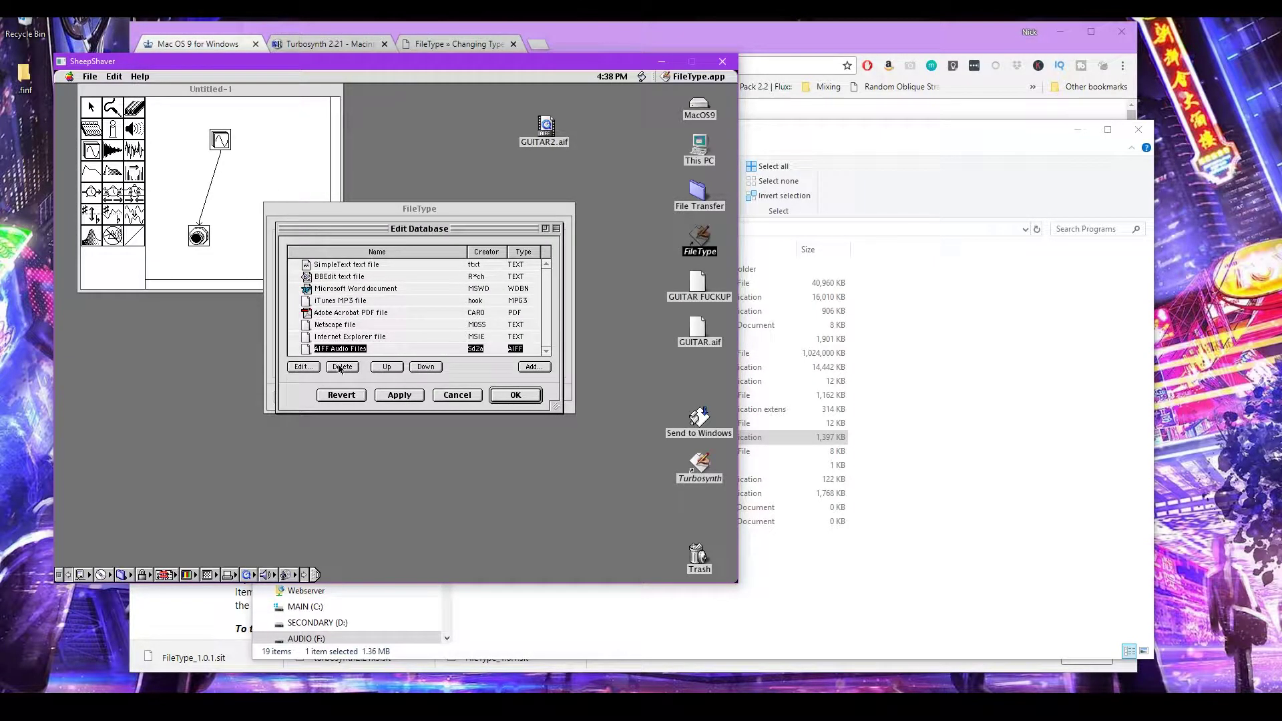
{"action": "left_click", "coordinate": [342, 367]}
{"action": "left_click", "coordinate": [514, 395]}
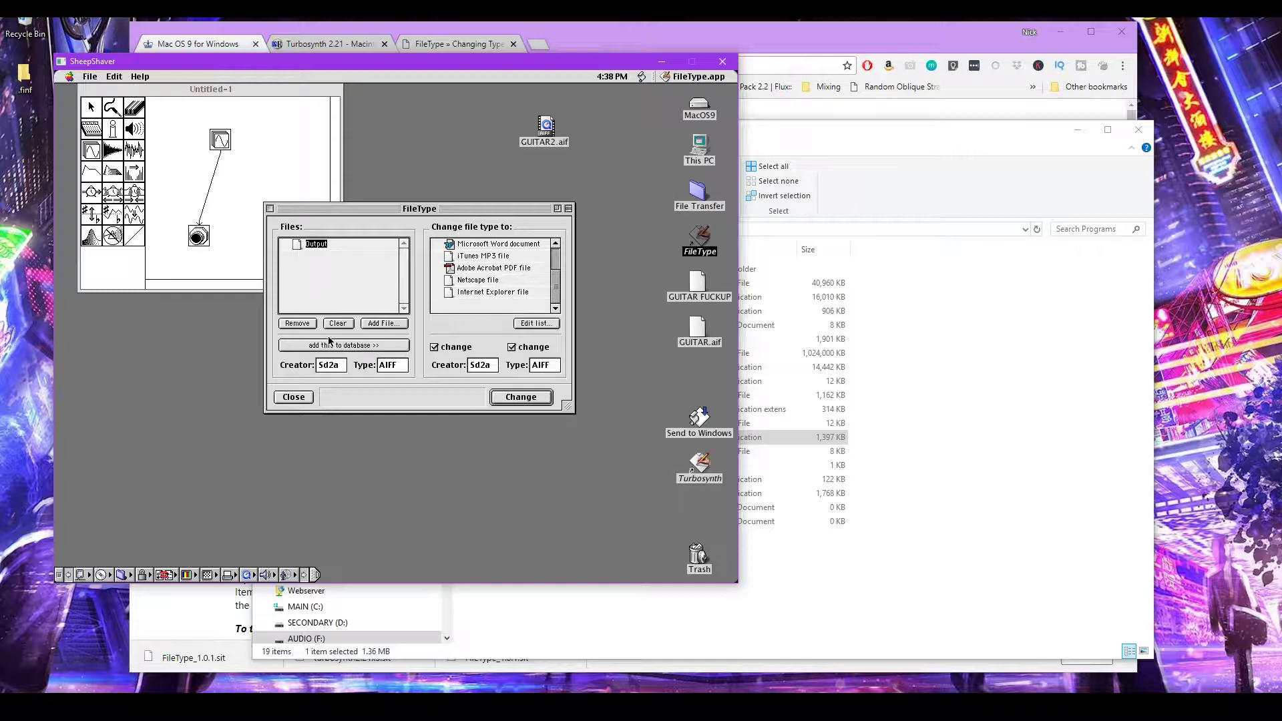
{"action": "left_click", "coordinate": [366, 346]}
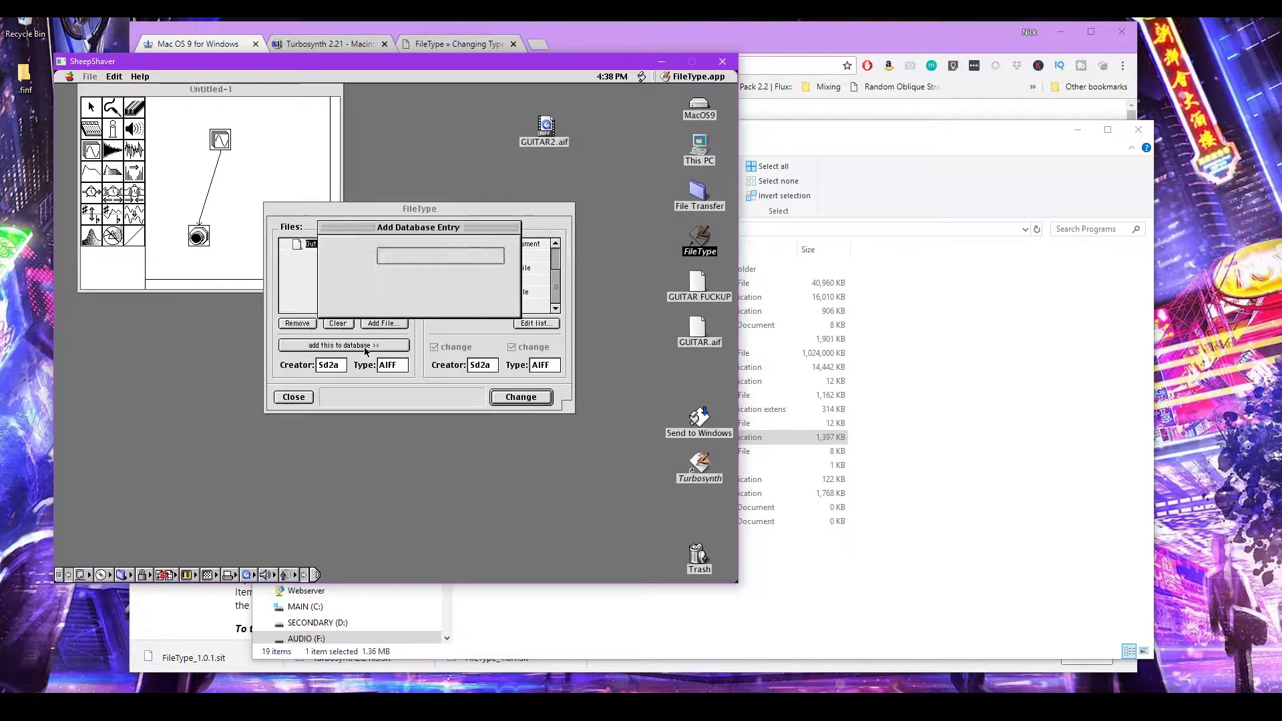
{"action": "type", "text": "AIFF Audio"}
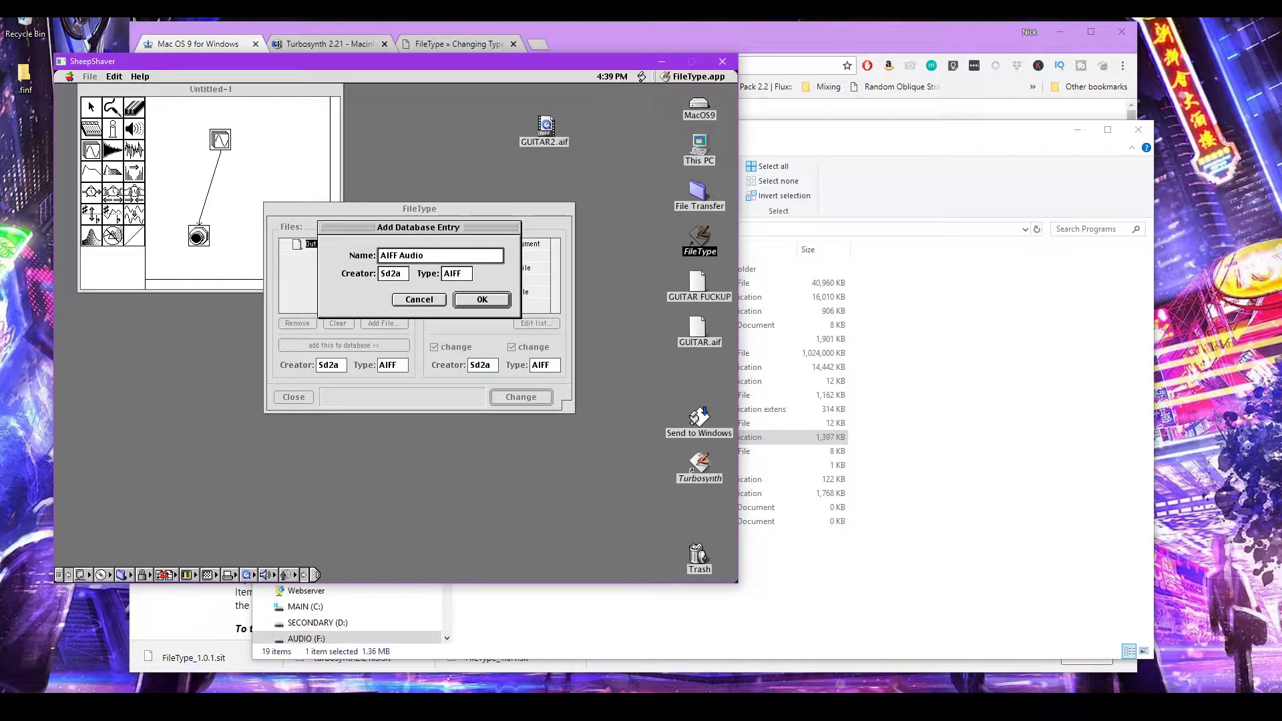
{"action": "type", "text": " File"}
{"action": "left_click", "coordinate": [465, 297]}
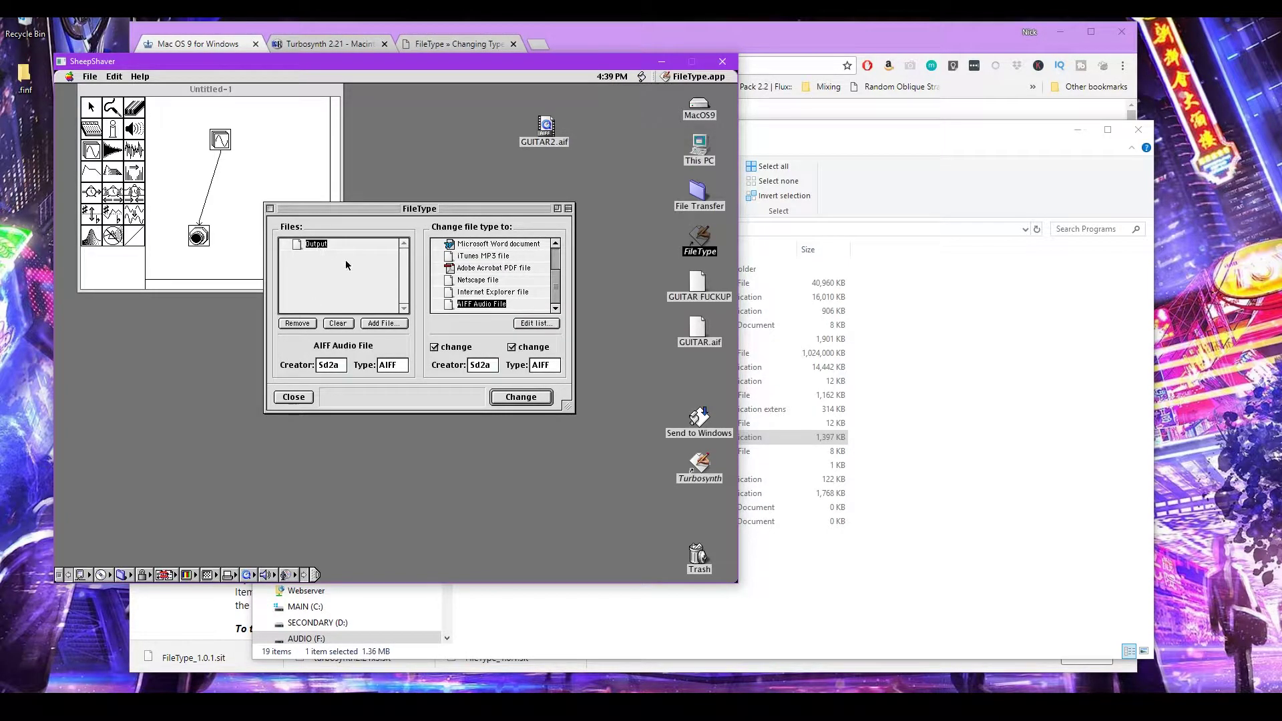
Clear the file list and add GUITAR2.aif for retyping
{"action": "left_click", "coordinate": [339, 324]}
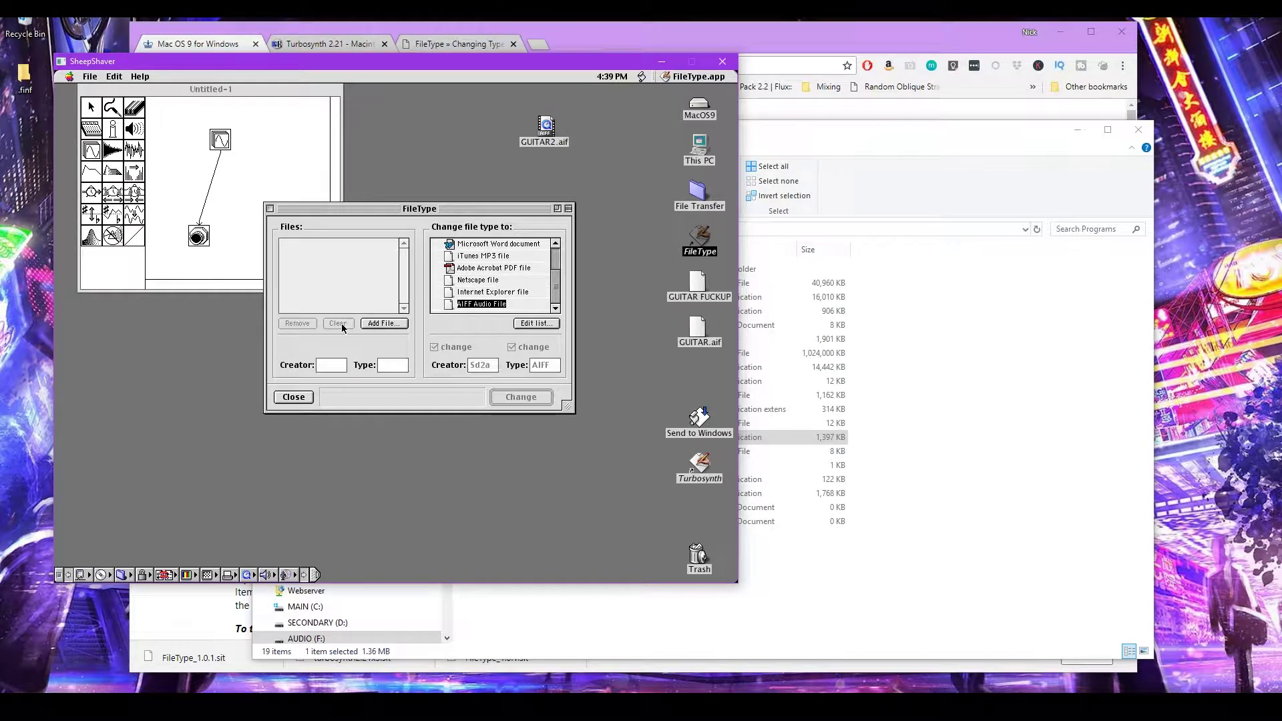
{"action": "left_click", "coordinate": [382, 324]}
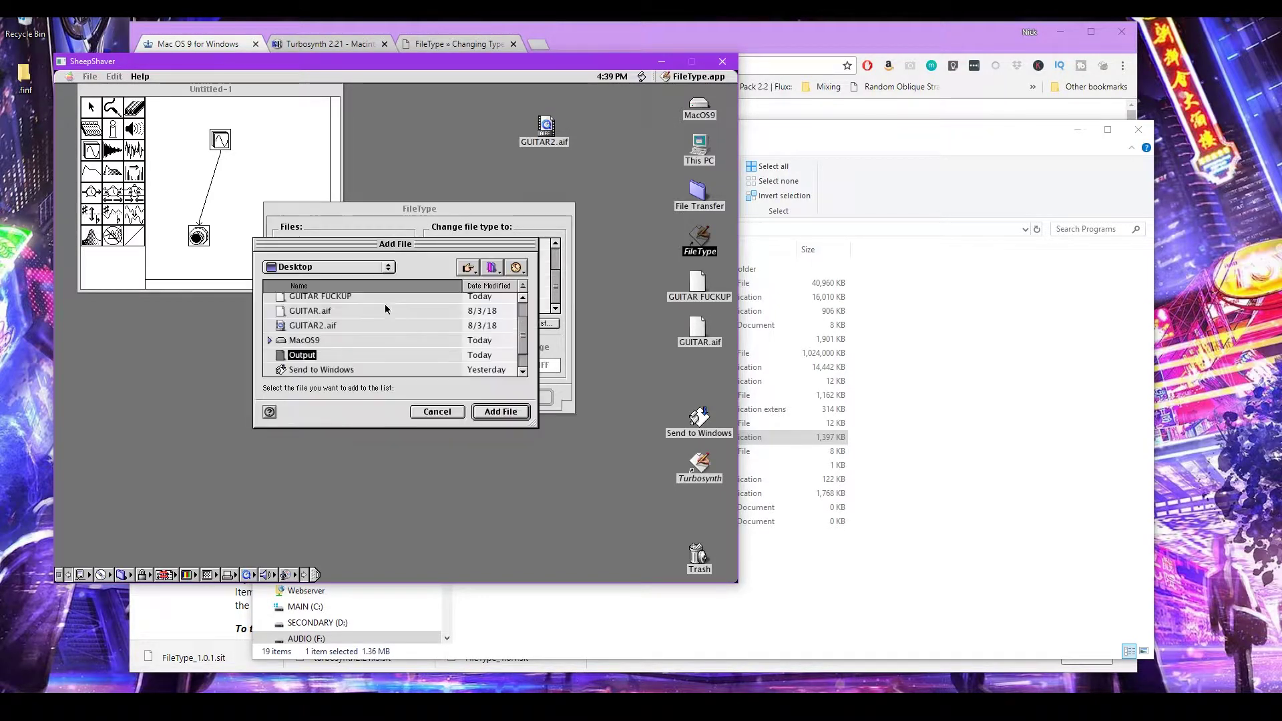
{"action": "left_click", "coordinate": [322, 327]}
{"action": "double_click", "coordinate": [322, 327]}
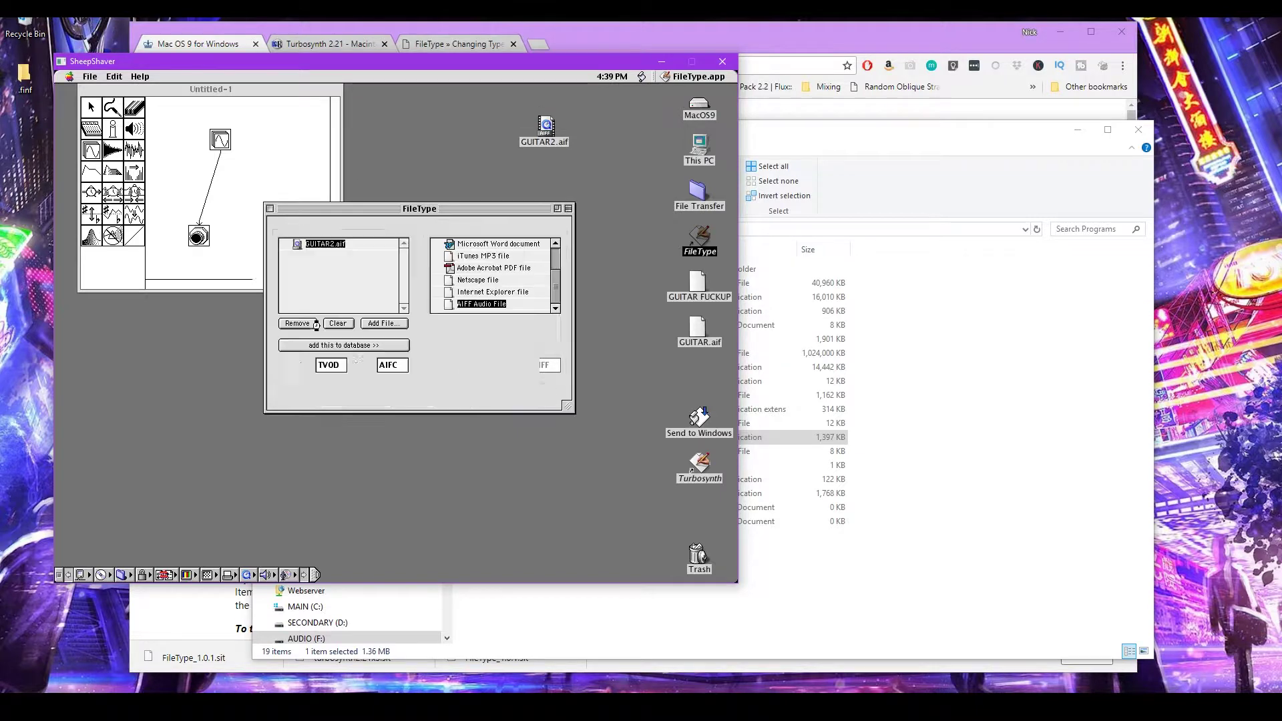
Change GUITAR2.aif to AIFF Audio File (Sd2a/AIFF), then close FileType and return to Turbosynth
{"action": "left_click", "coordinate": [491, 292]}
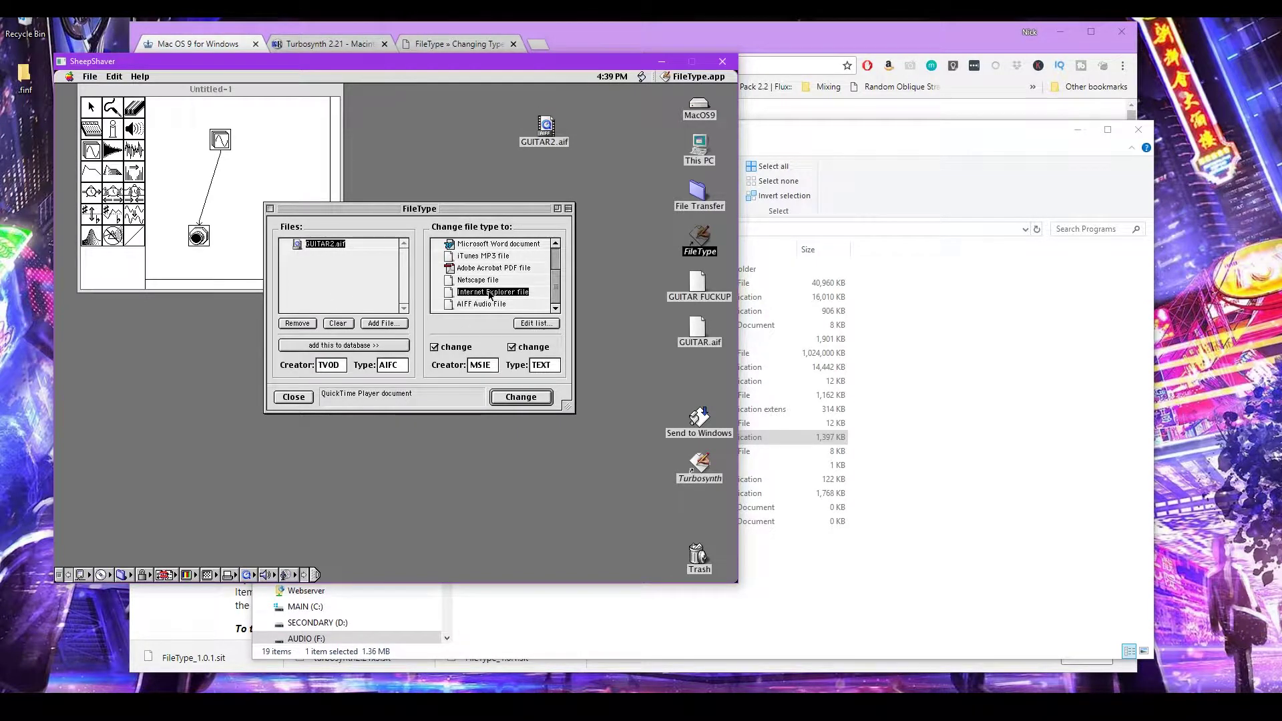
{"action": "left_click", "coordinate": [489, 304]}
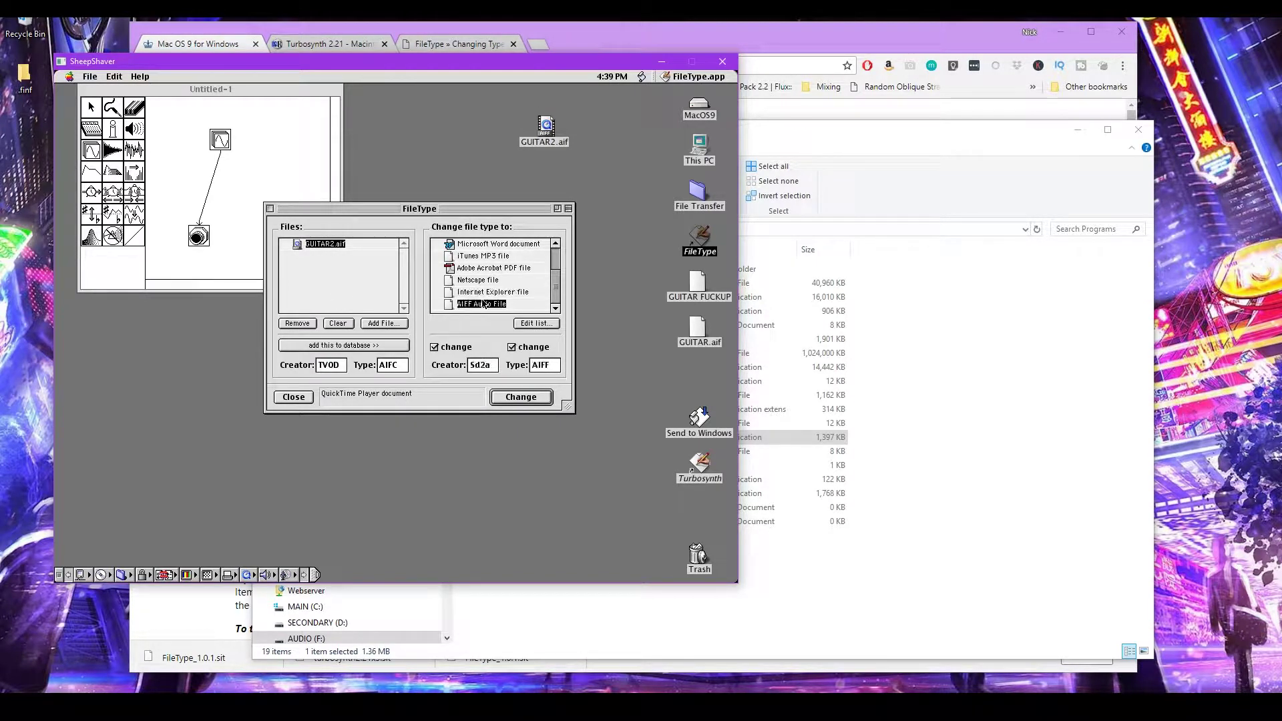
{"action": "left_click", "coordinate": [532, 396]}
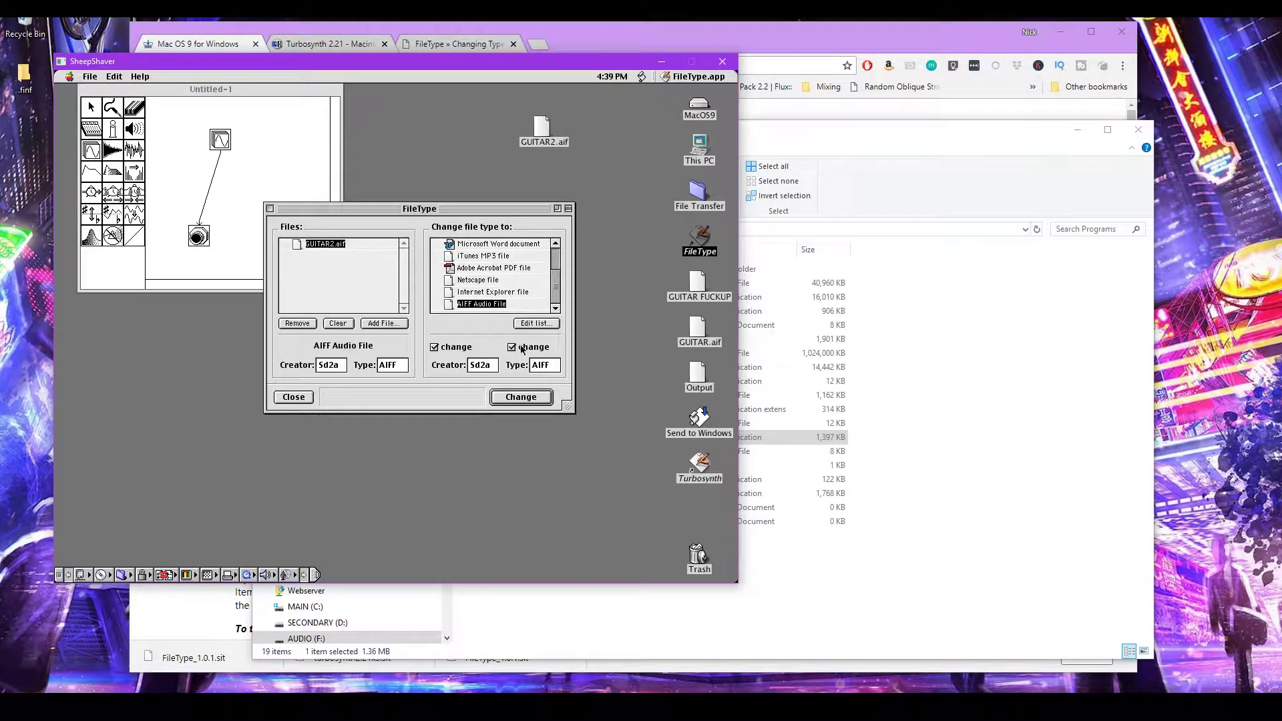
{"action": "left_click", "coordinate": [484, 292]}
{"action": "left_click", "coordinate": [484, 304]}
{"action": "left_click", "coordinate": [481, 305]}
{"action": "left_click_drag", "start_coordinate": [543, 128], "coordinate": [603, 115]}
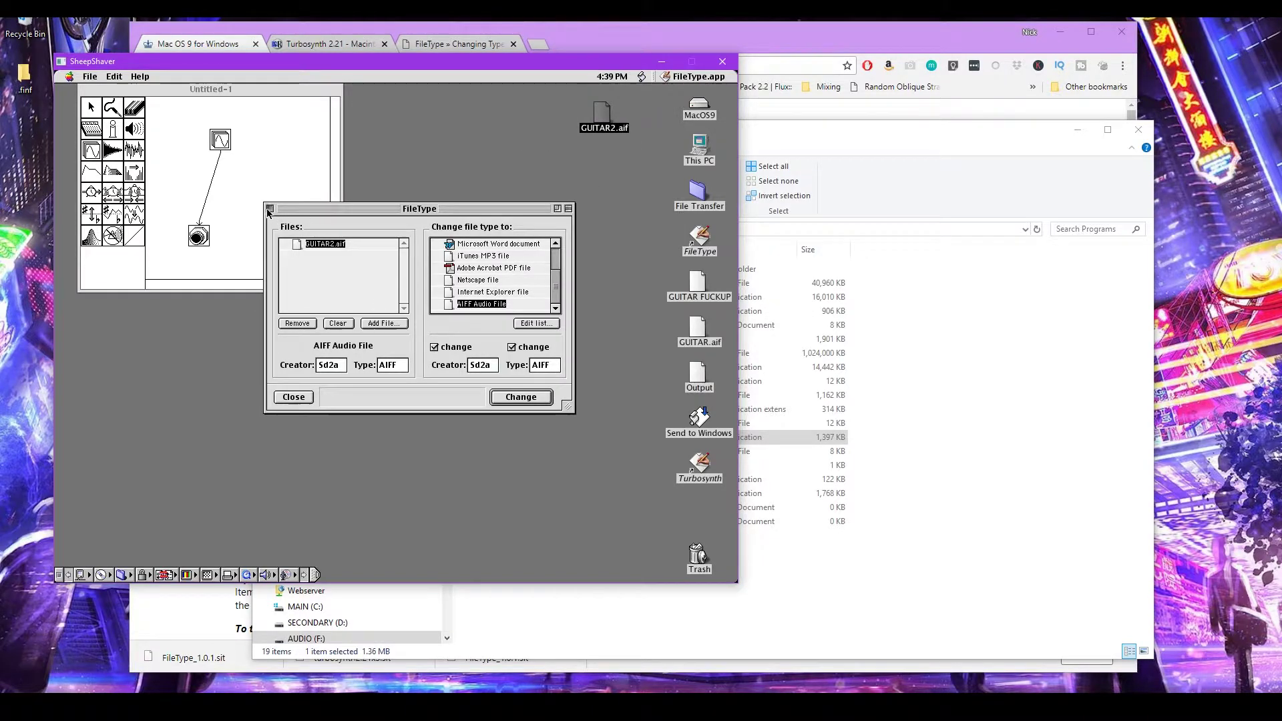
{"action": "left_click", "coordinate": [272, 209]}
{"action": "left_click", "coordinate": [227, 149]}
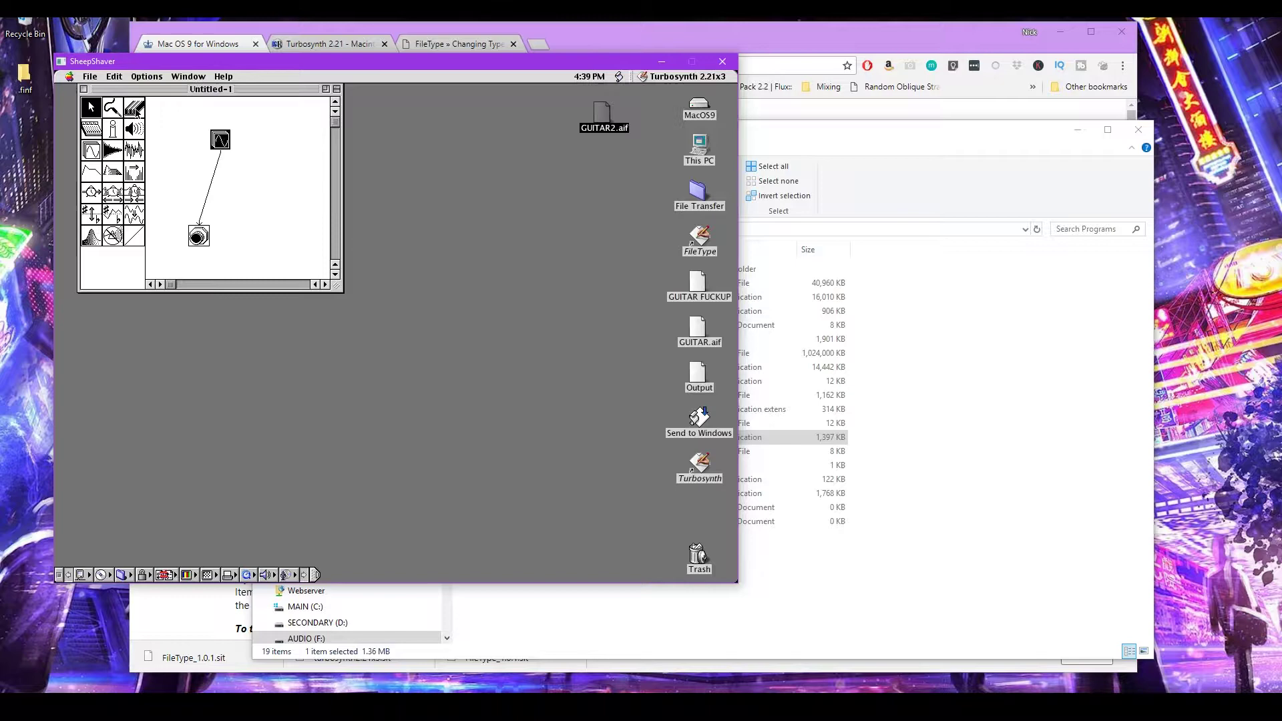
Delete the oscillator module and its cord, dismissing the not-connected warning
{"action": "left_click", "coordinate": [135, 109]}
{"action": "left_click", "coordinate": [221, 138]}
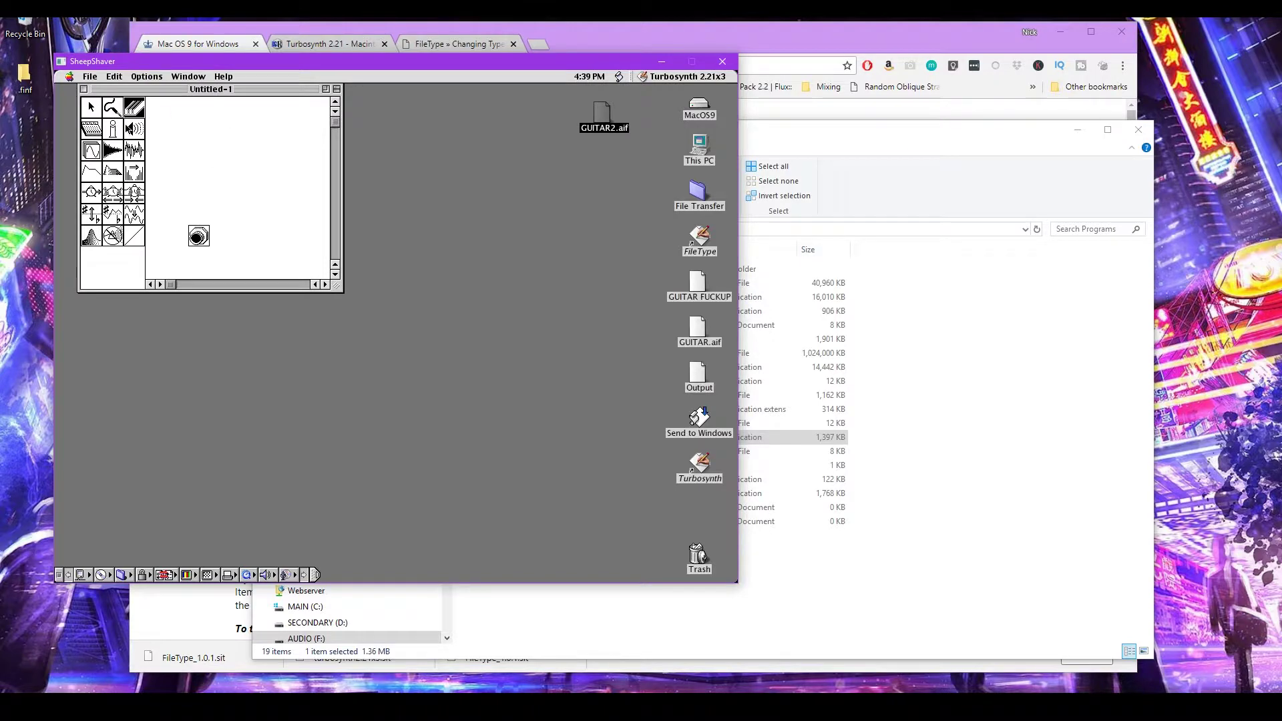
{"action": "left_click", "coordinate": [130, 129]}
{"action": "left_click", "coordinate": [325, 159]}
Place a sample module loaded with GUITAR2.aif and cord it to the output
{"action": "left_click", "coordinate": [113, 150]}
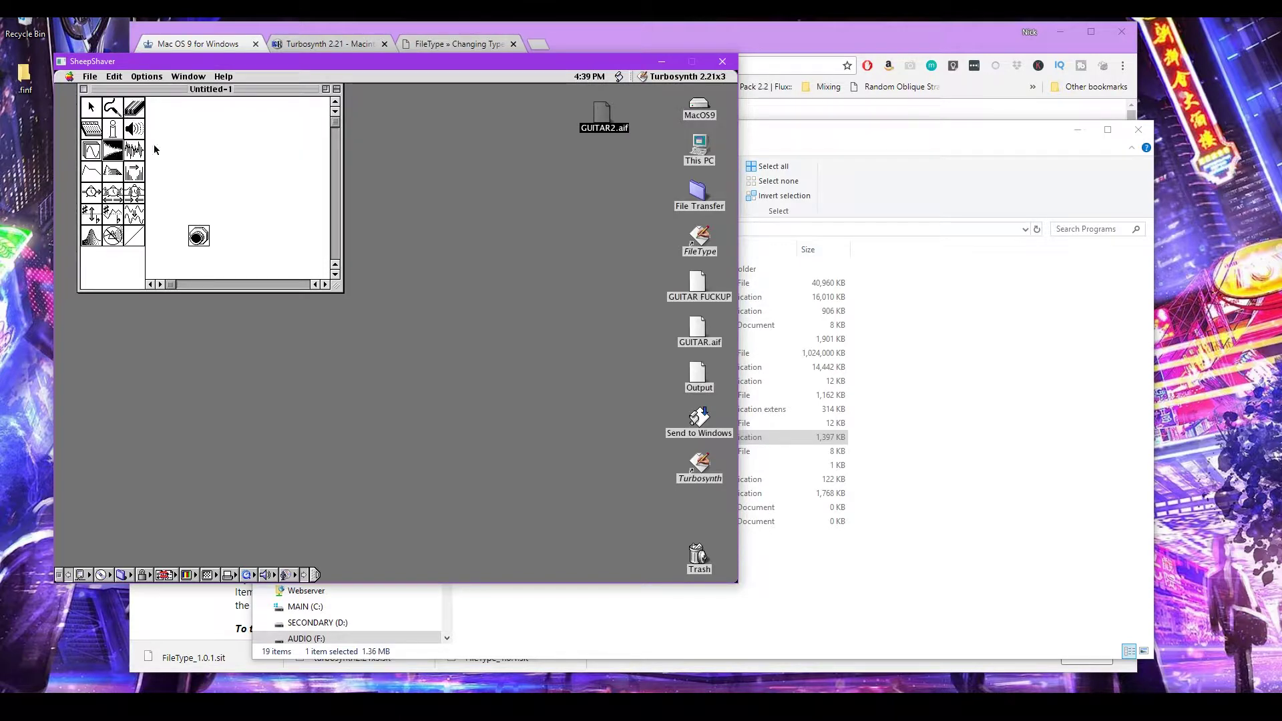
{"action": "left_click", "coordinate": [230, 140]}
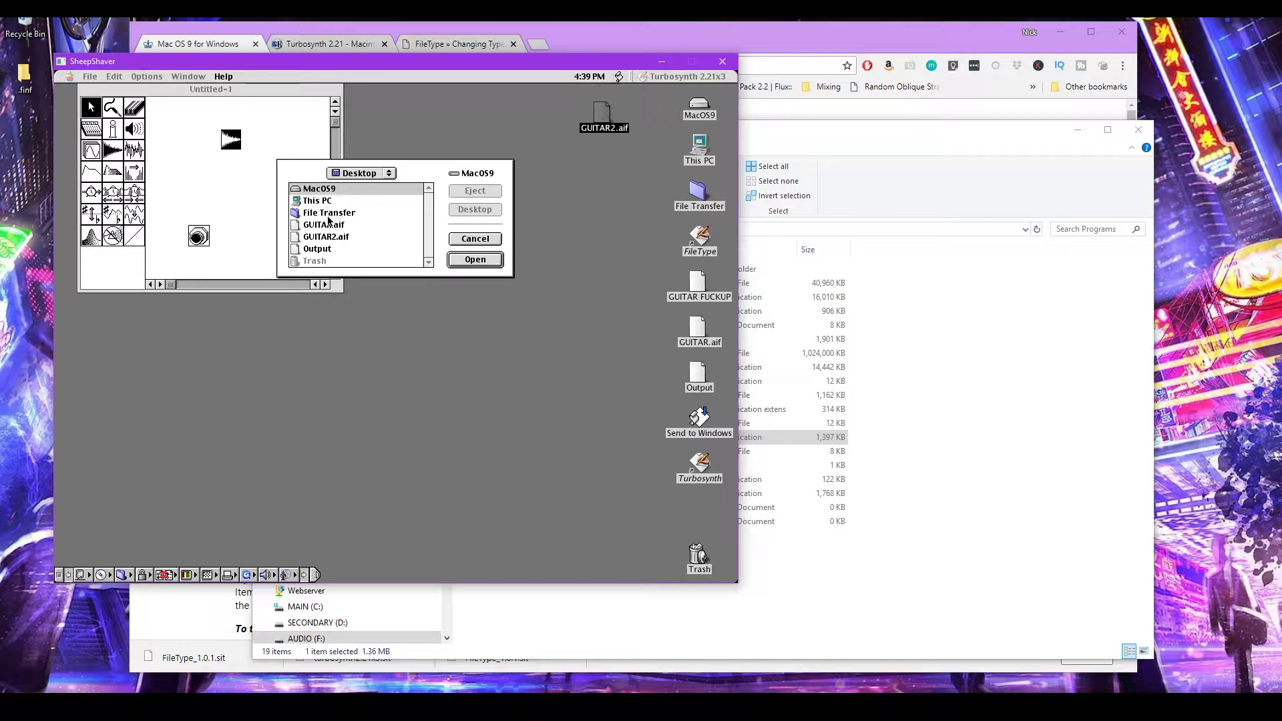
{"action": "left_click", "coordinate": [328, 237]}
{"action": "left_click", "coordinate": [474, 260]}
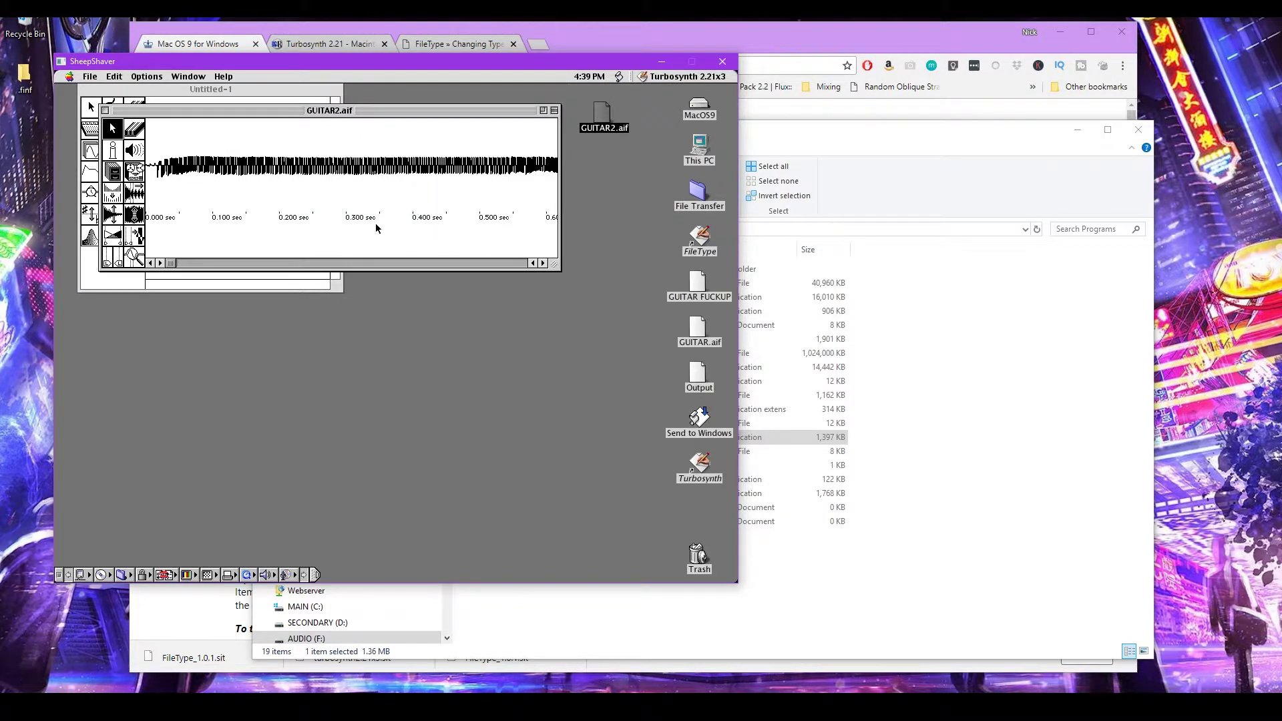
{"action": "left_click_drag", "start_coordinate": [153, 113], "coordinate": [196, 137]}
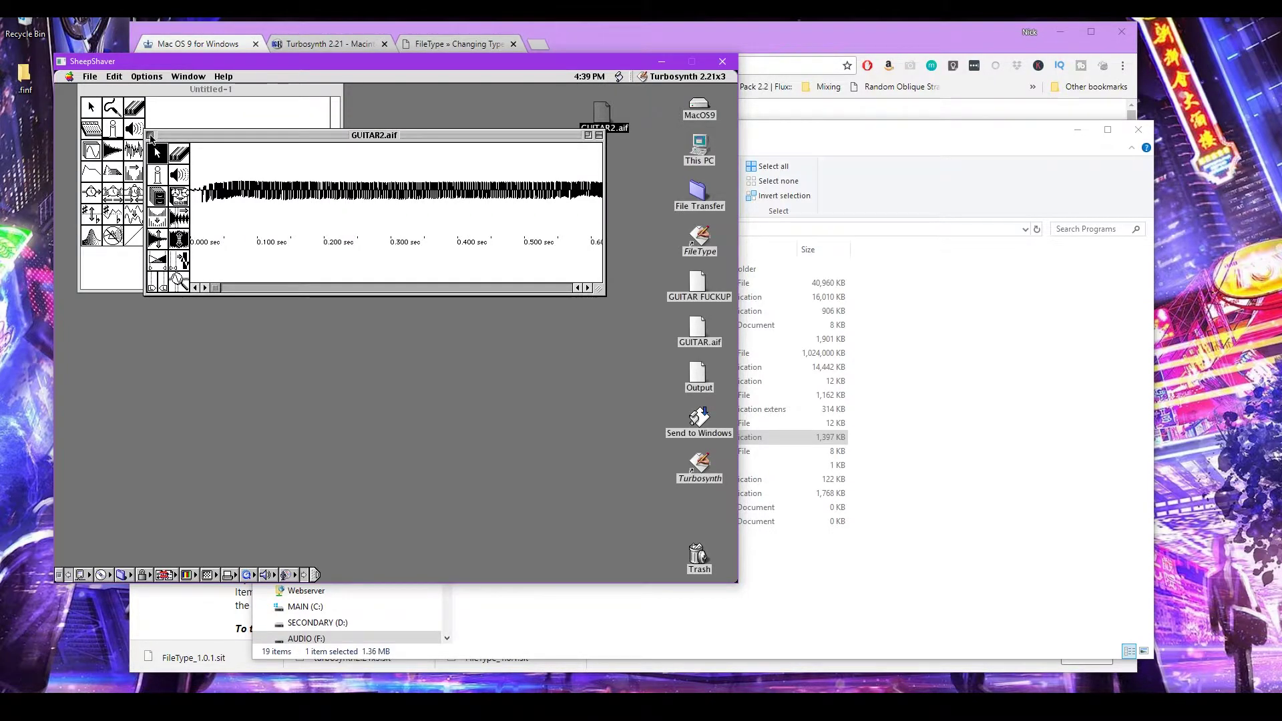
{"action": "left_click", "coordinate": [152, 137]}
{"action": "left_click", "coordinate": [112, 109]}
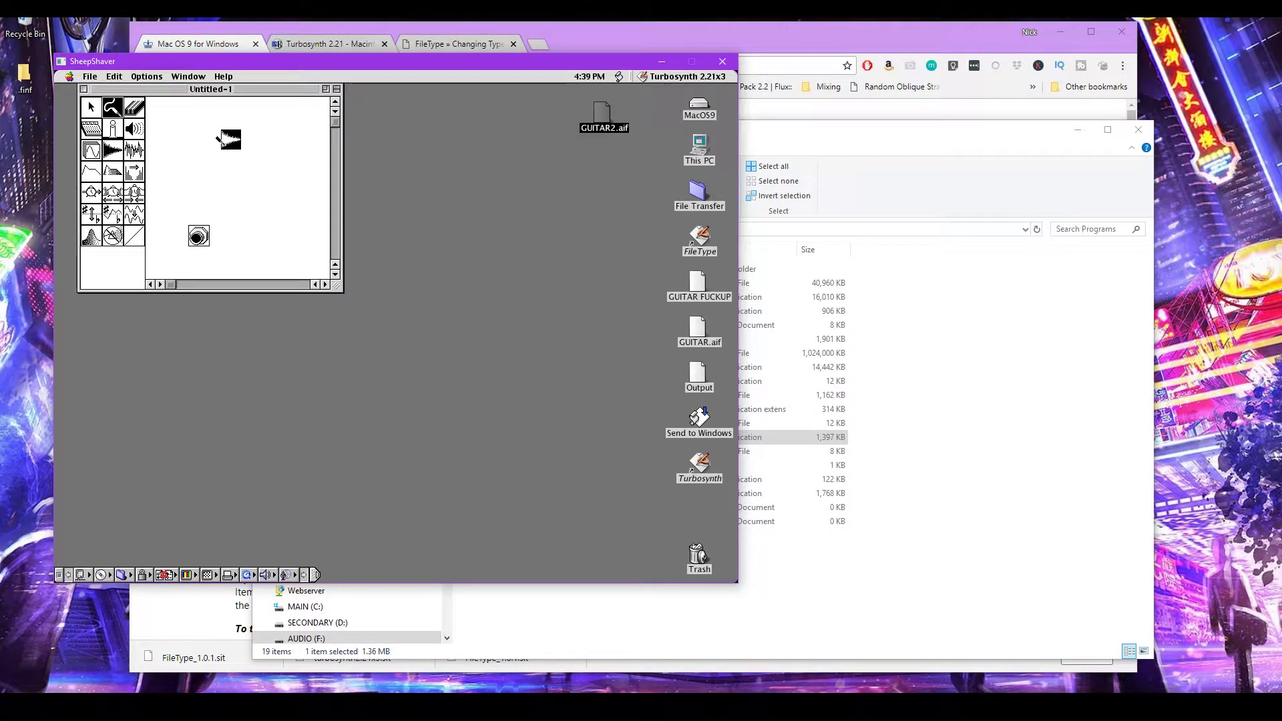
{"action": "mouse_move", "coordinate": [230, 140]}
{"action": "left_mouse_down"}
{"action": "mouse_move", "coordinate": [194, 209]}
{"action": "mouse_move", "coordinate": [203, 232]}
{"action": "left_mouse_up"}
{"action": "left_click", "coordinate": [93, 111]}
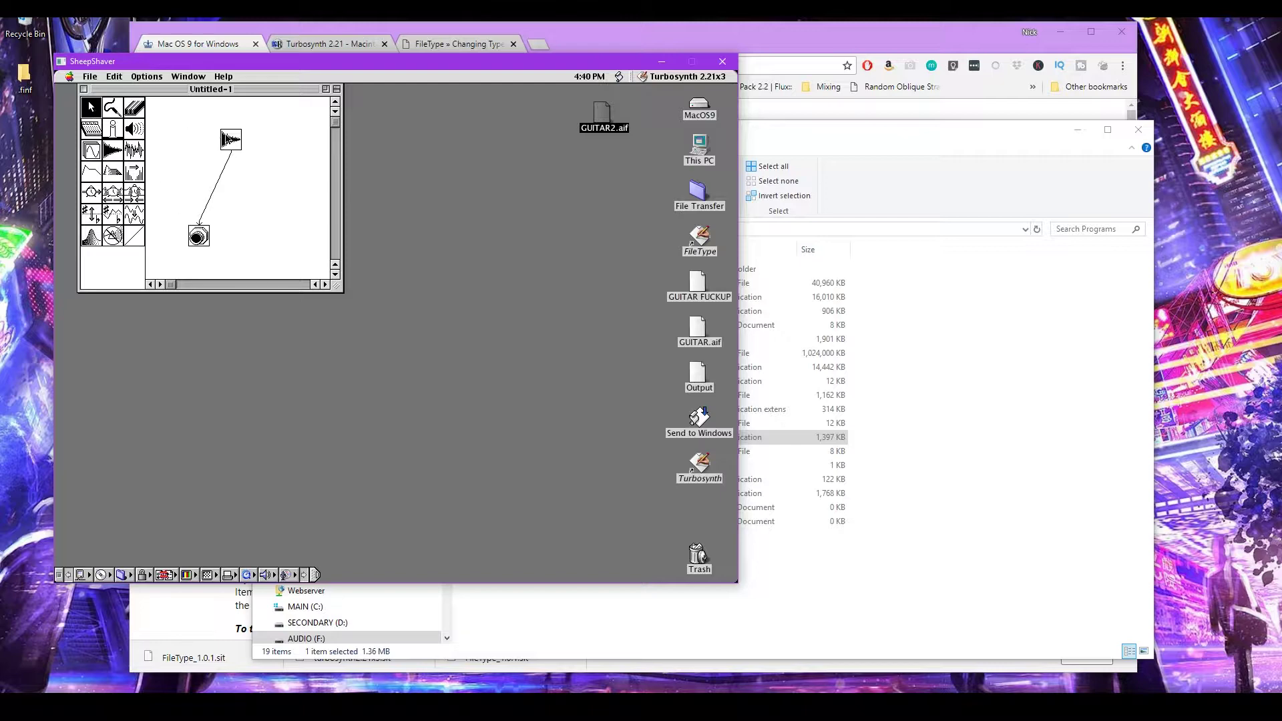
Convert the GUITAR2.aif sample to an oscillator with 660 Hz fundamental and cord it to the output
{"action": "left_click", "coordinate": [230, 140]}
{"action": "left_click", "coordinate": [114, 76]}
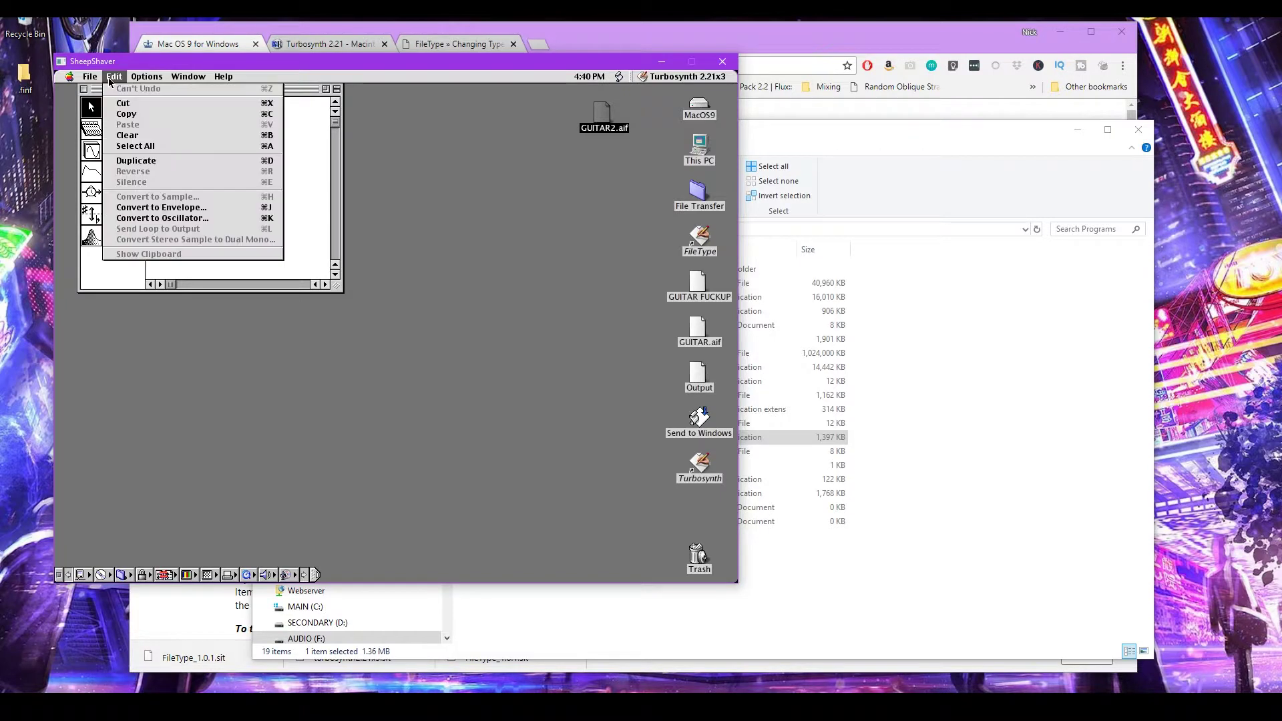
{"action": "left_click", "coordinate": [204, 218]}
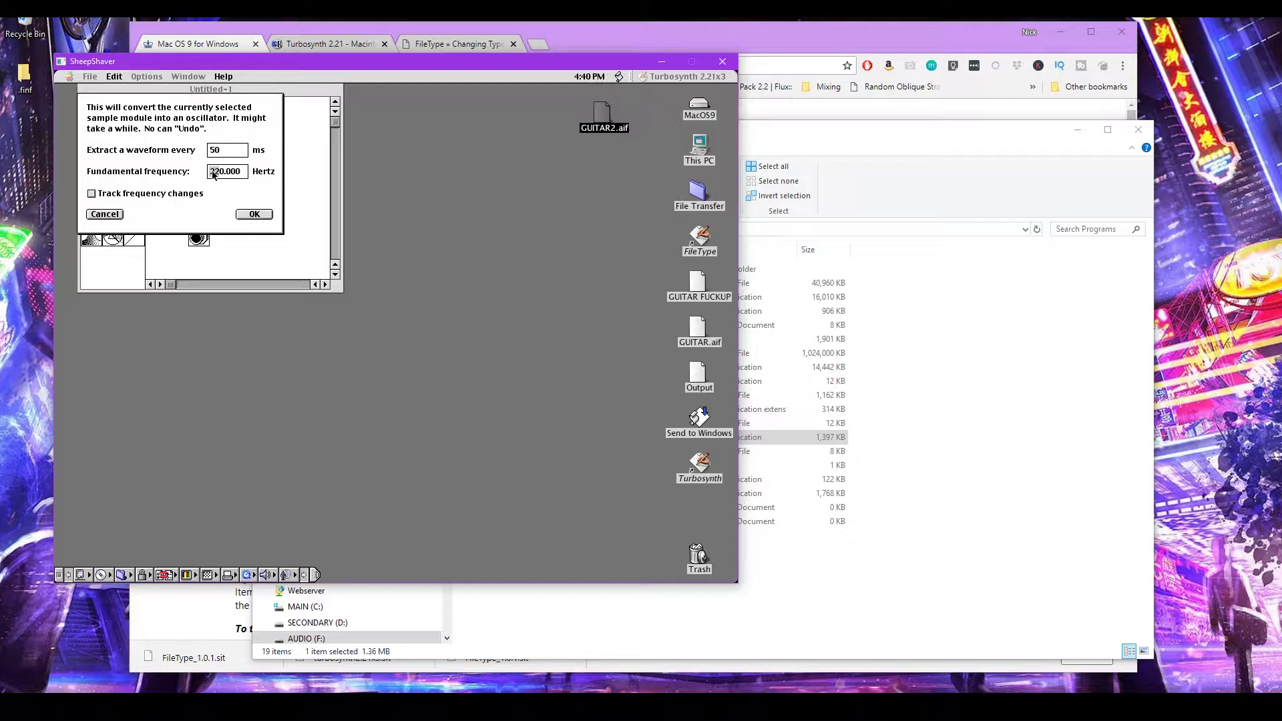
{"action": "left_click_drag", "start_coordinate": [212, 173], "coordinate": [222, 174]}
{"action": "type", "text": "66"}
{"action": "left_click", "coordinate": [260, 215]}
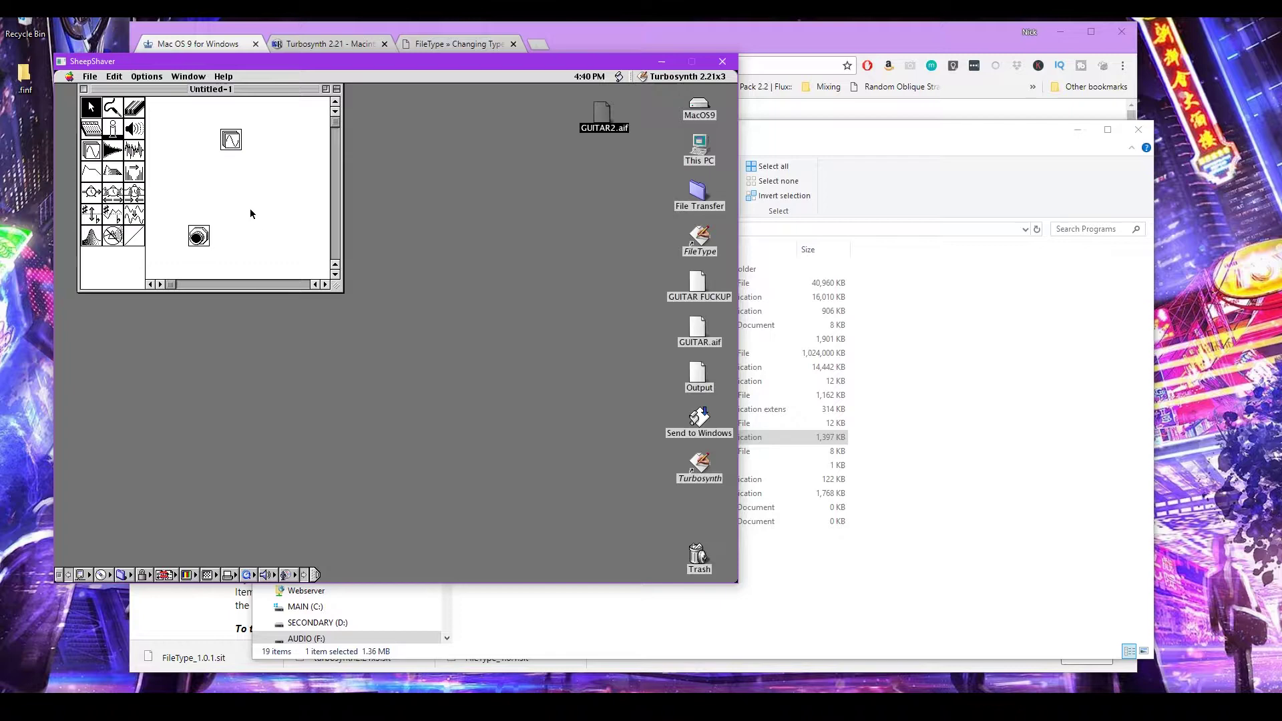
{"action": "left_click", "coordinate": [119, 114]}
{"action": "left_click_drag", "start_coordinate": [231, 142], "coordinate": [199, 233]}
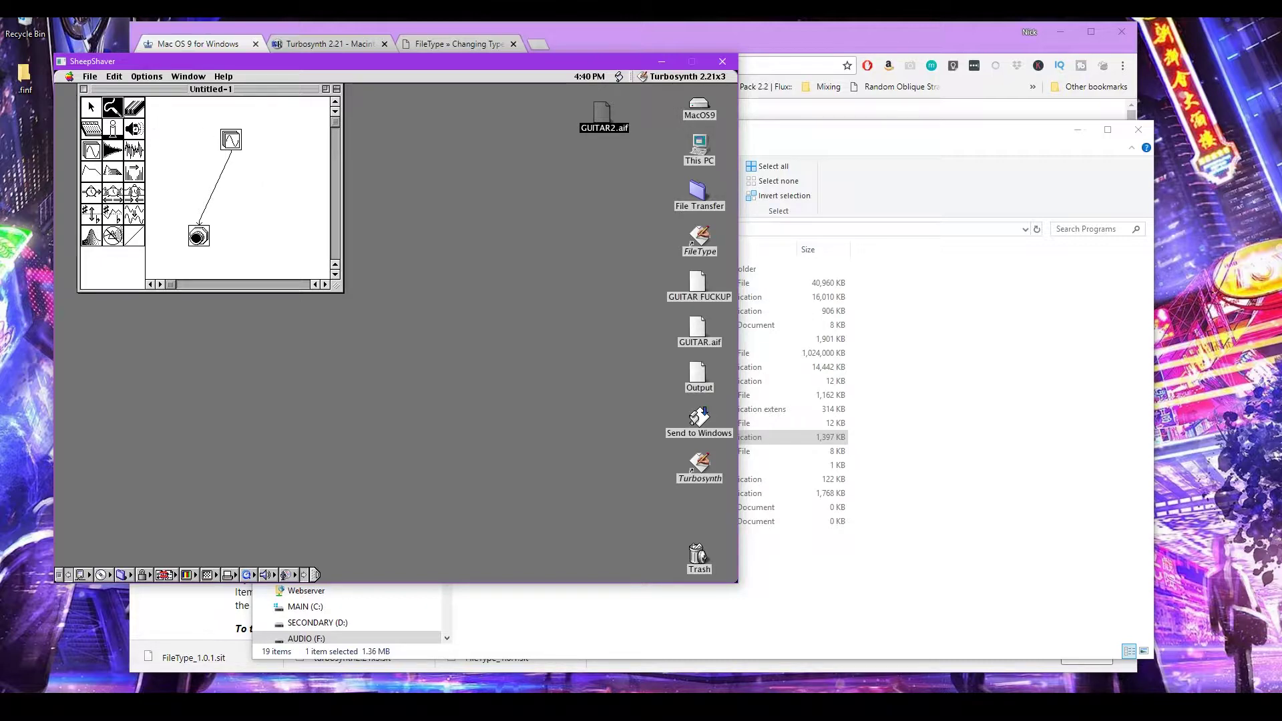
Add a second sample module and a mixer, feeding the oscillator and sample into the mixer
{"action": "left_click", "coordinate": [112, 149]}
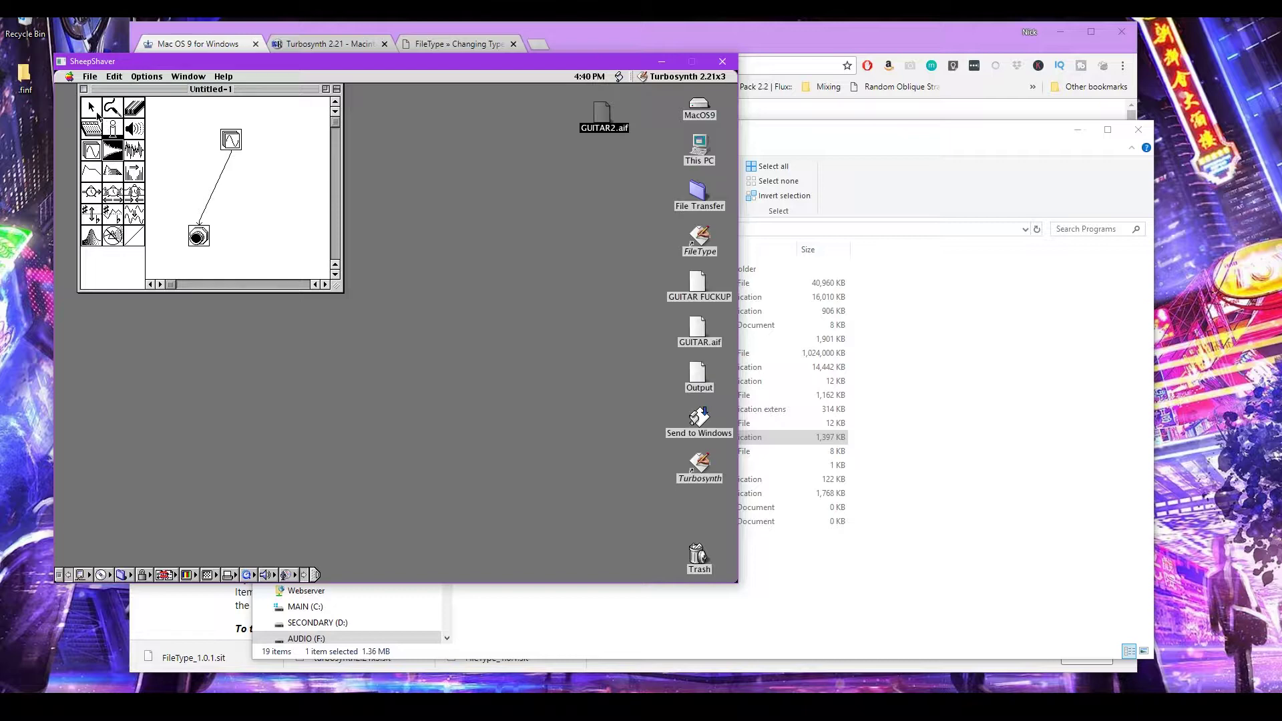
{"action": "left_click", "coordinate": [112, 151]}
{"action": "left_click", "coordinate": [273, 139]}
{"action": "left_click", "coordinate": [112, 107]}
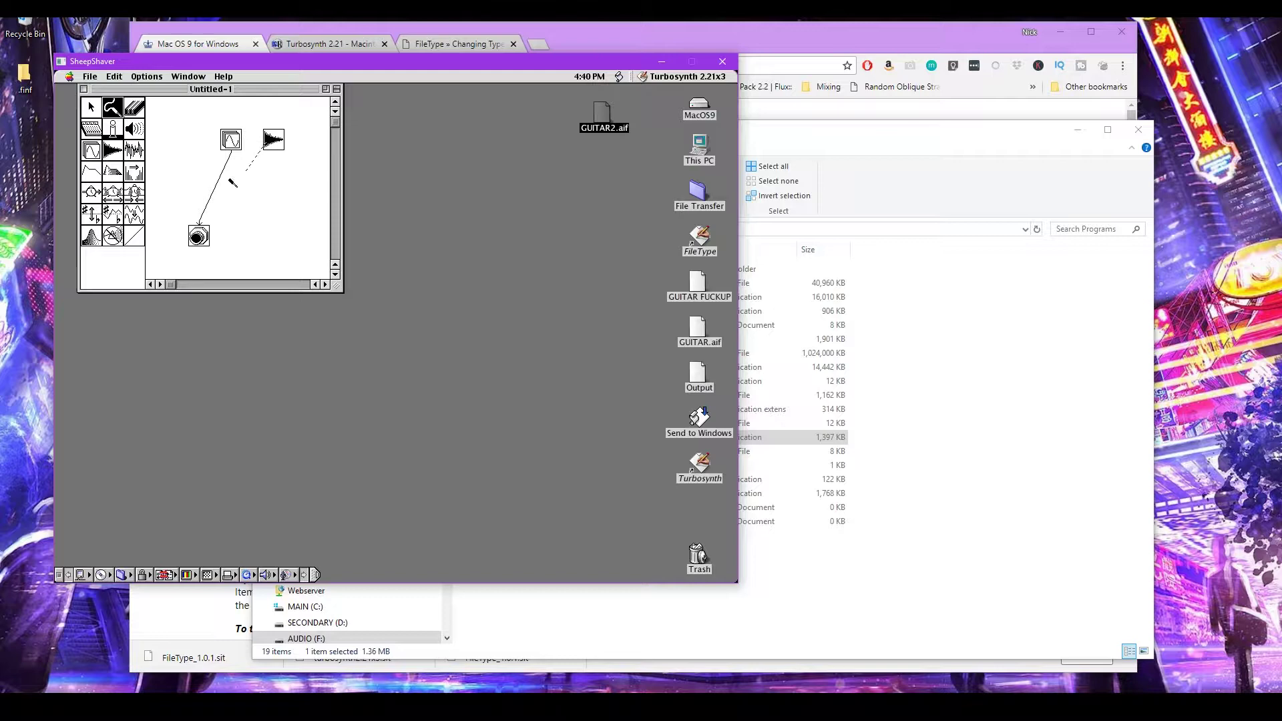
{"action": "left_click", "coordinate": [91, 129]}
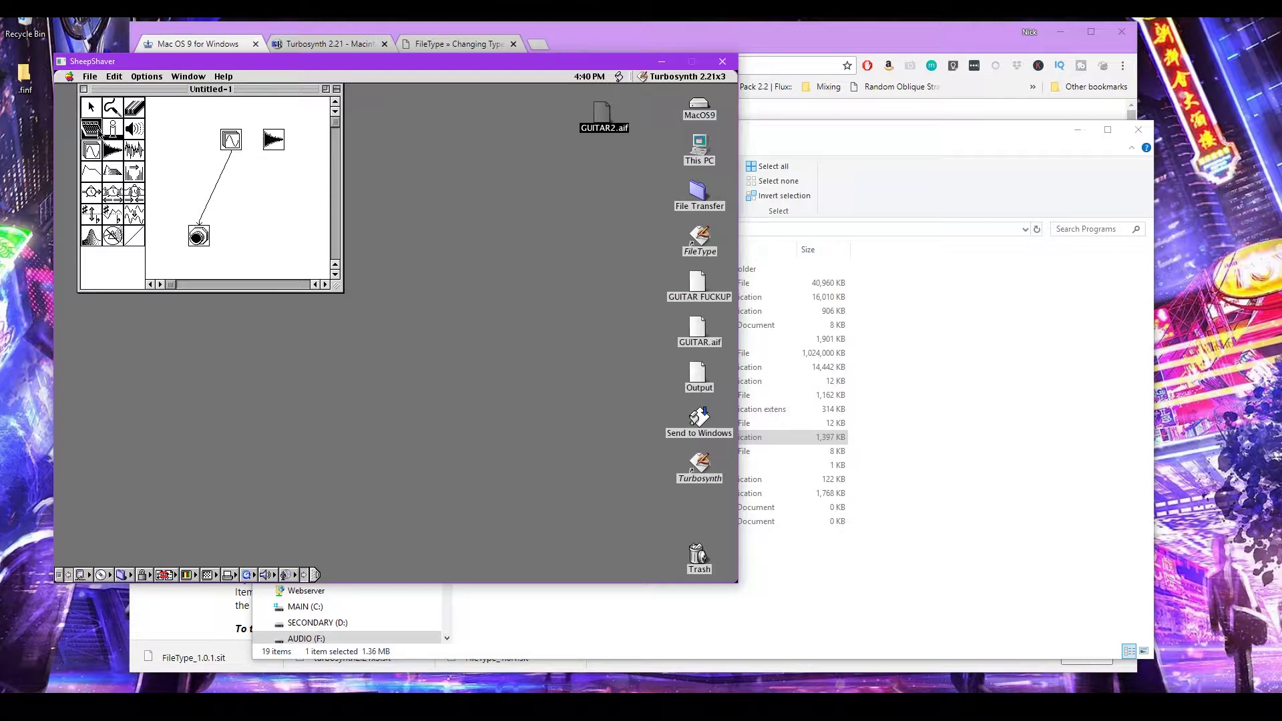
{"action": "left_click", "coordinate": [209, 202]}
{"action": "left_click", "coordinate": [112, 106]}
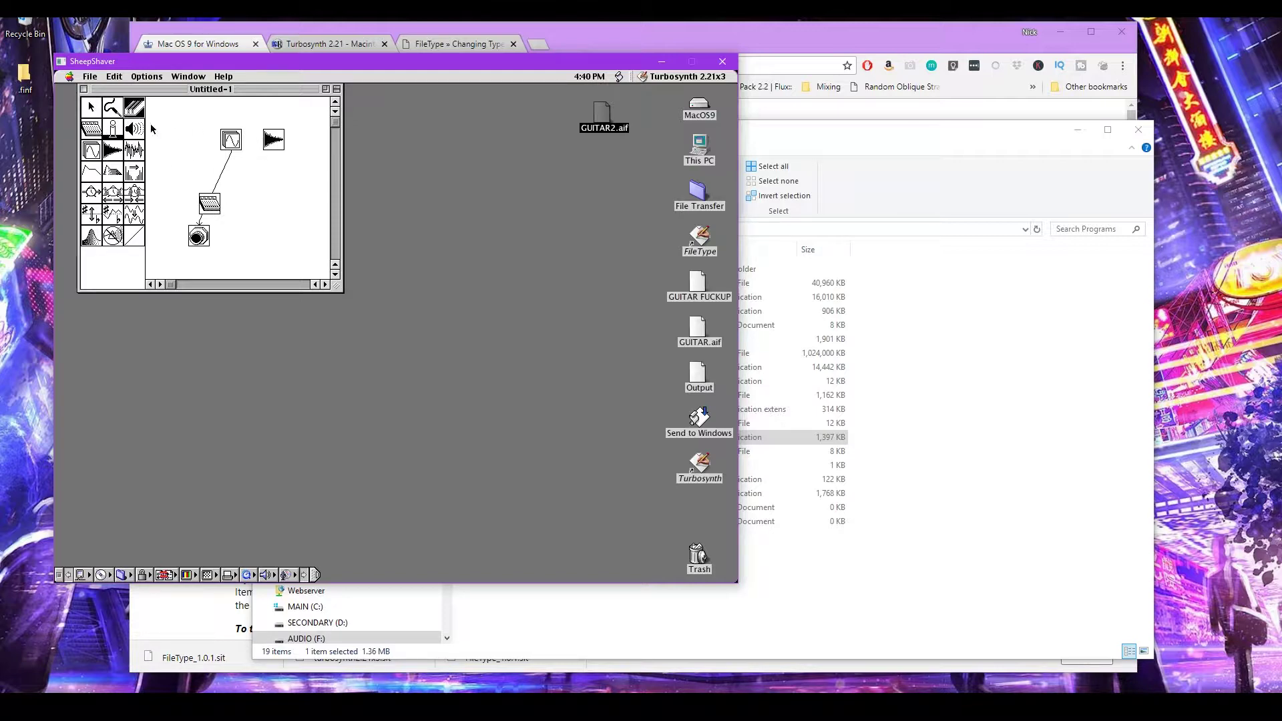
{"action": "left_click", "coordinate": [220, 171]}
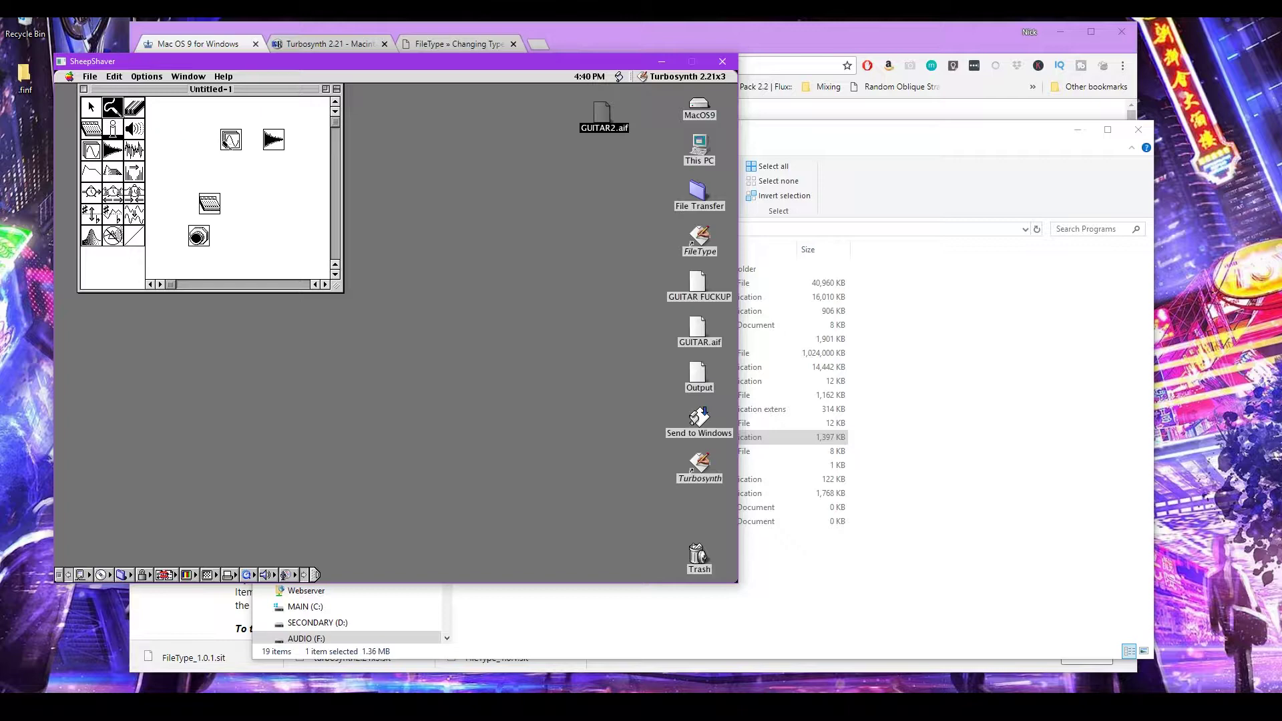
{"action": "left_click_drag", "start_coordinate": [231, 142], "coordinate": [209, 200]}
{"action": "left_click_drag", "start_coordinate": [273, 141], "coordinate": [210, 197]}
Check the mixer's channel levels and cord the mixer to the output
{"action": "left_click", "coordinate": [91, 107]}
{"action": "left_click", "coordinate": [210, 202]}
{"action": "double_click", "coordinate": [210, 203]}
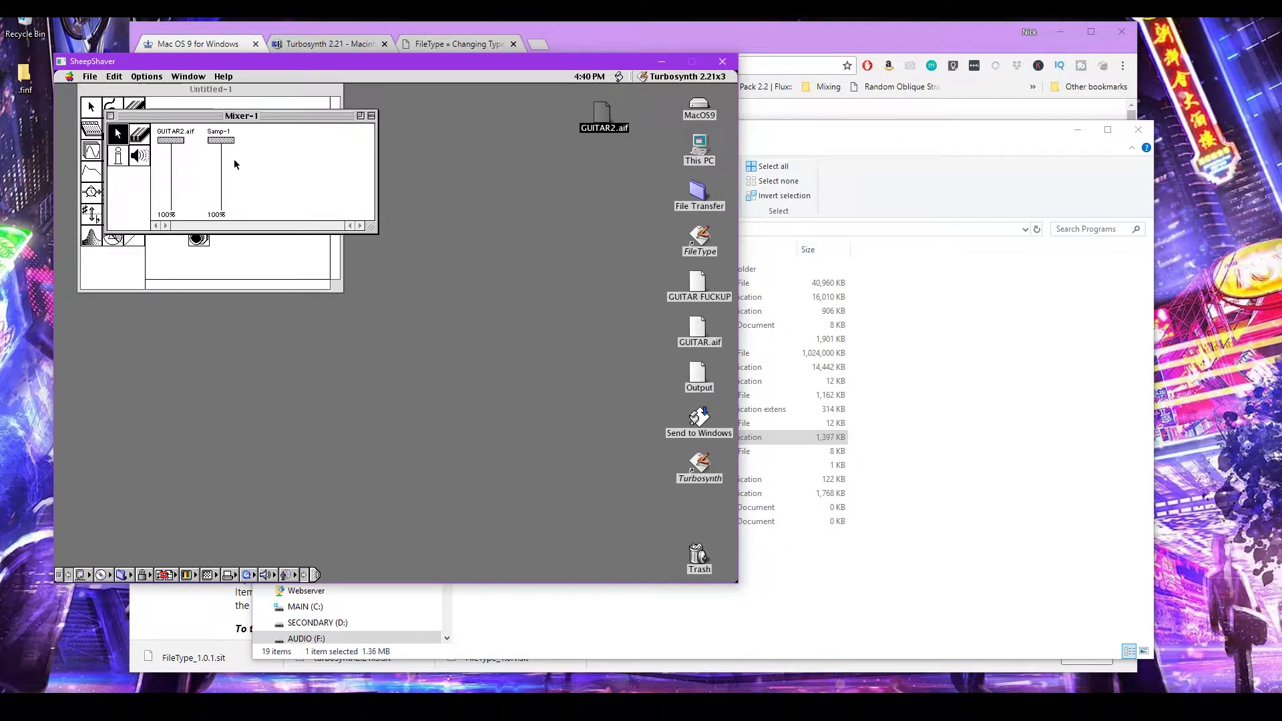
{"action": "left_click", "coordinate": [112, 117]}
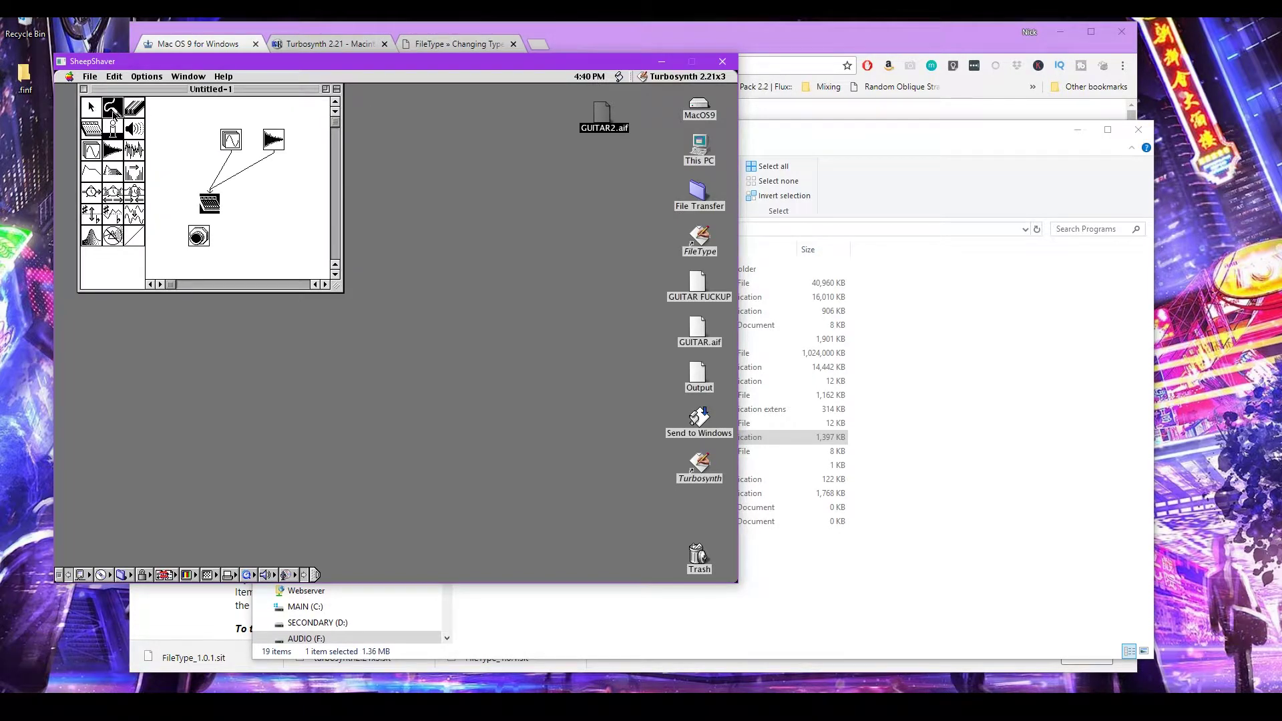
{"action": "left_click", "coordinate": [112, 107]}
{"action": "left_click_drag", "start_coordinate": [209, 205], "coordinate": [198, 234]}
{"action": "left_click", "coordinate": [91, 107]}
Load GUITAR2.aif into the second sample module and place a waveshaper above the mixer
{"action": "double_click", "coordinate": [273, 140]}
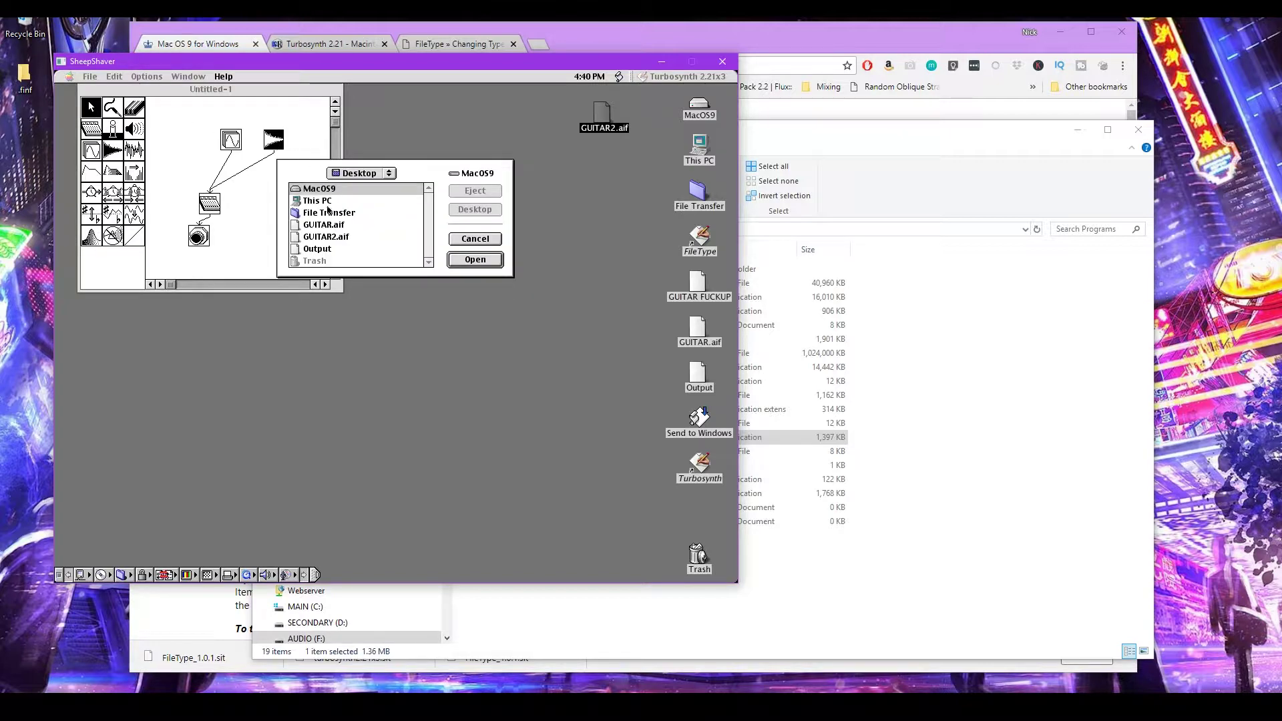
{"action": "double_click", "coordinate": [339, 237]}
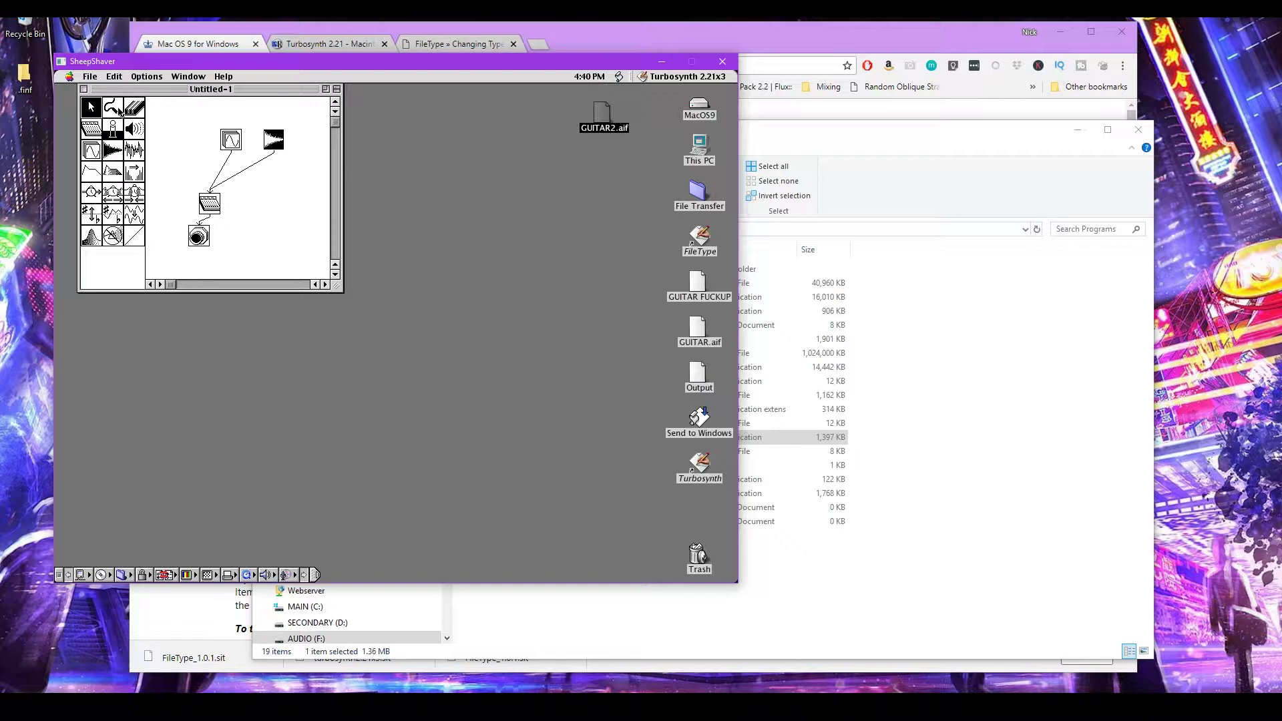
{"action": "left_click", "coordinate": [117, 111]}
{"action": "left_click_drag", "start_coordinate": [139, 231], "coordinate": [227, 177]}
Cut both cords into the waveshaper and route only the oscillator through it
{"action": "left_click", "coordinate": [134, 107]}
{"action": "left_click", "coordinate": [254, 165]}
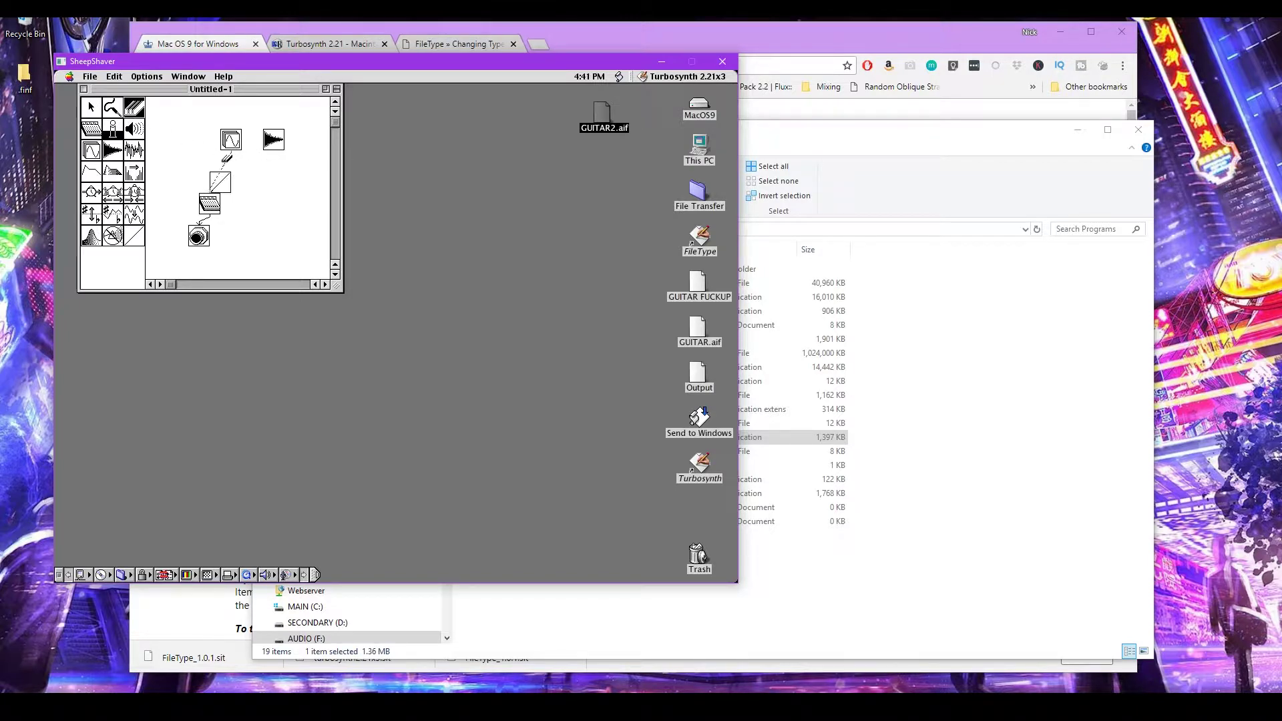
{"action": "left_click", "coordinate": [226, 160]}
{"action": "left_click", "coordinate": [112, 107]}
{"action": "left_click_drag", "start_coordinate": [229, 140], "coordinate": [221, 176]}
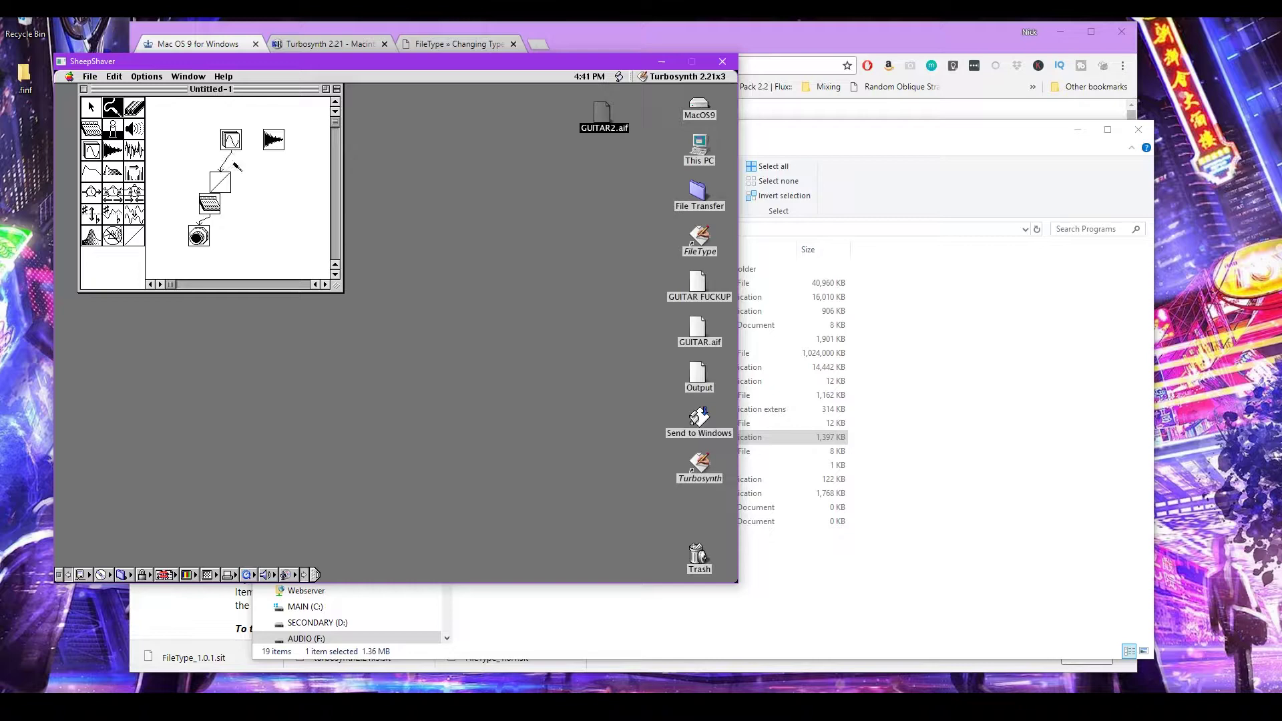
{"action": "left_click_drag", "start_coordinate": [267, 141], "coordinate": [233, 178]}
{"action": "left_click", "coordinate": [313, 155]}
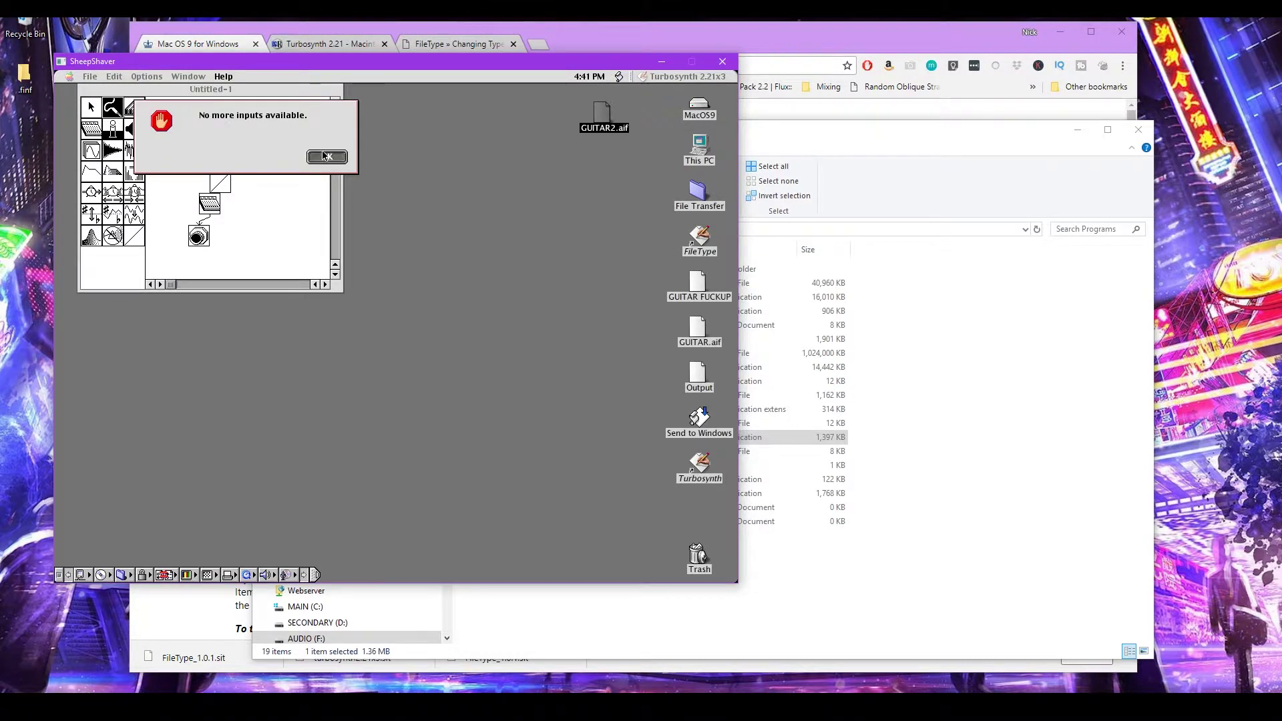
Add a second waveshaper right of the mixer and route the guitar sample through it
{"action": "left_click", "coordinate": [90, 107]}
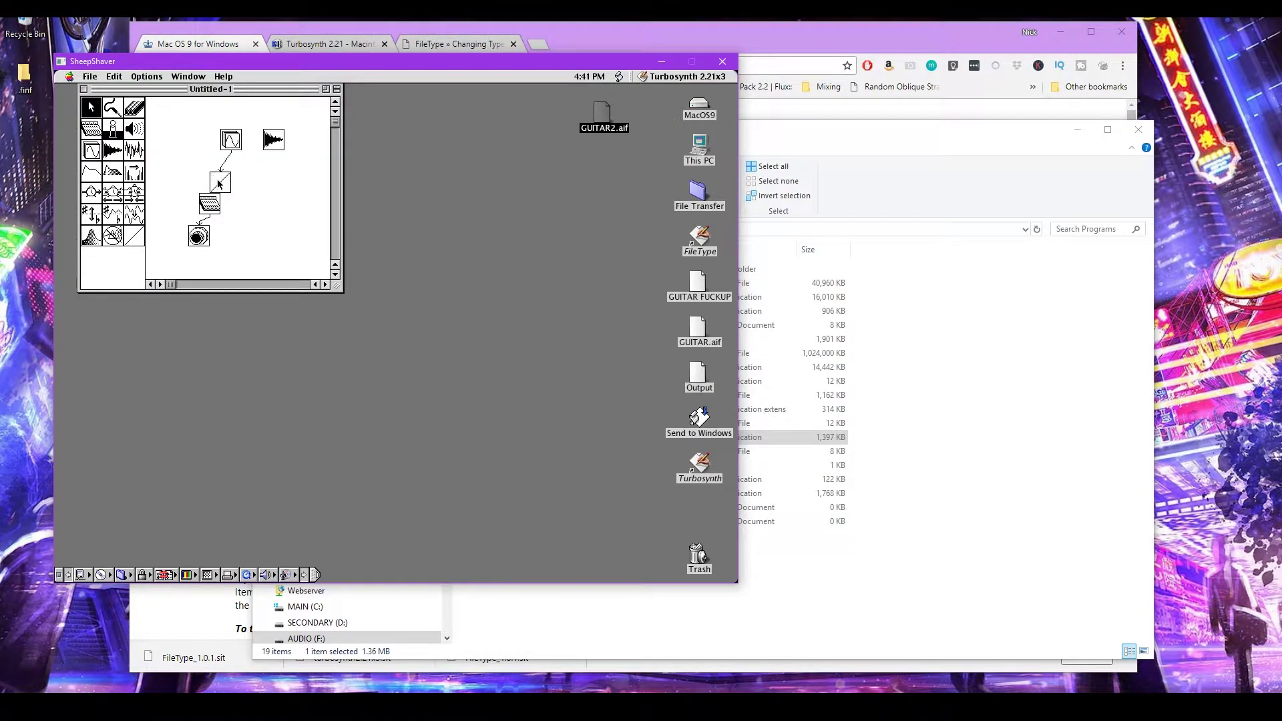
{"action": "left_click_drag", "start_coordinate": [226, 189], "coordinate": [184, 169]}
{"action": "left_click", "coordinate": [133, 235]}
{"action": "left_click", "coordinate": [263, 182]}
{"action": "left_click", "coordinate": [113, 108]}
{"action": "mouse_move", "coordinate": [259, 144]}
{"action": "left_mouse_down"}
{"action": "mouse_move", "coordinate": [265, 175]}
{"action": "mouse_move", "coordinate": [200, 195]}
{"action": "left_mouse_up"}
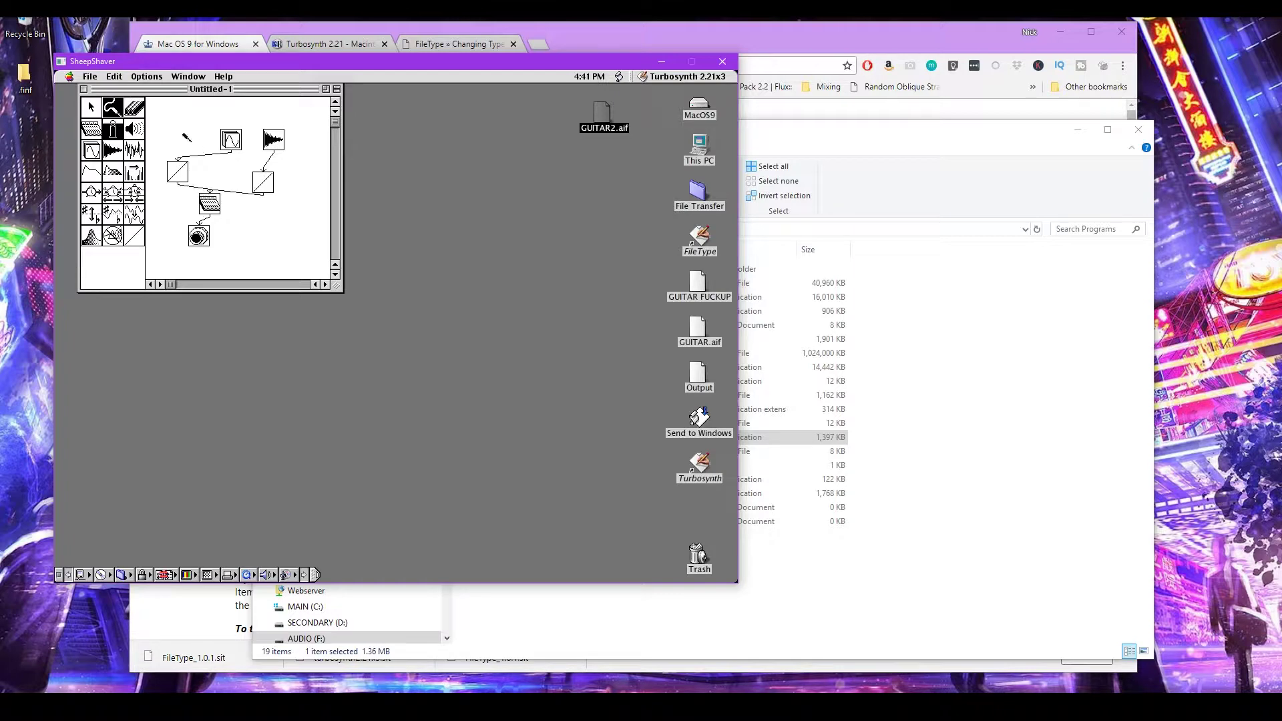
Draw a dip into the Waveshaper-1 curve
{"action": "left_click", "coordinate": [91, 106]}
{"action": "left_click", "coordinate": [177, 172]}
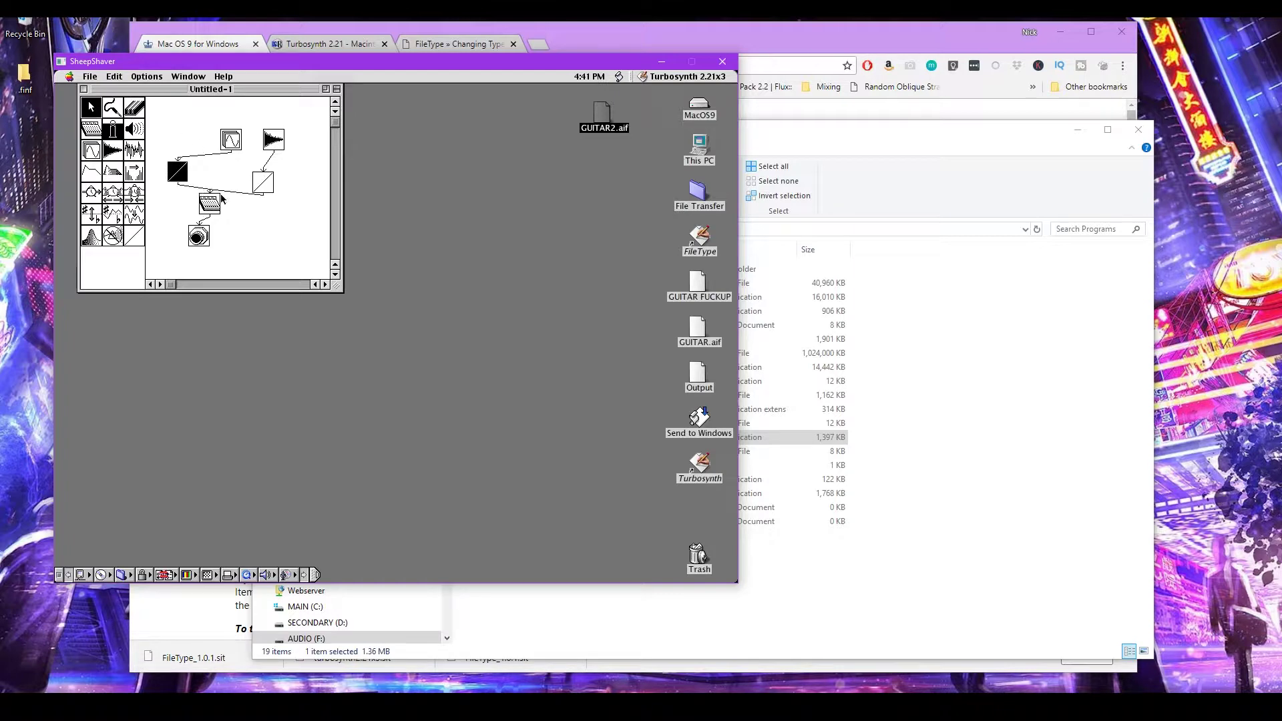
{"action": "double_click", "coordinate": [177, 172]}
{"action": "mouse_move", "coordinate": [233, 203]}
{"action": "left_mouse_down"}
{"action": "mouse_move", "coordinate": [249, 230]}
{"action": "mouse_move", "coordinate": [264, 201]}
{"action": "left_mouse_up"}
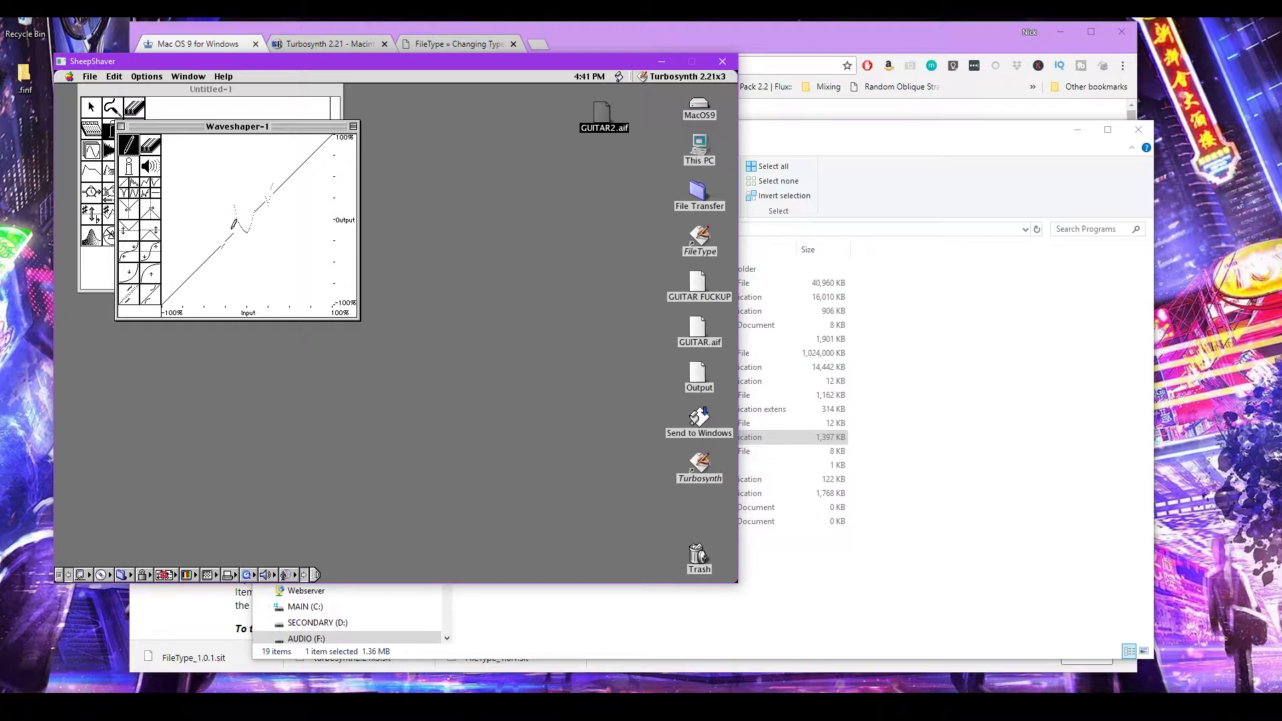
{"action": "left_click", "coordinate": [122, 127]}
Draw squiggles and bends into the Waveshaper-2 curve
{"action": "left_click", "coordinate": [266, 183]}
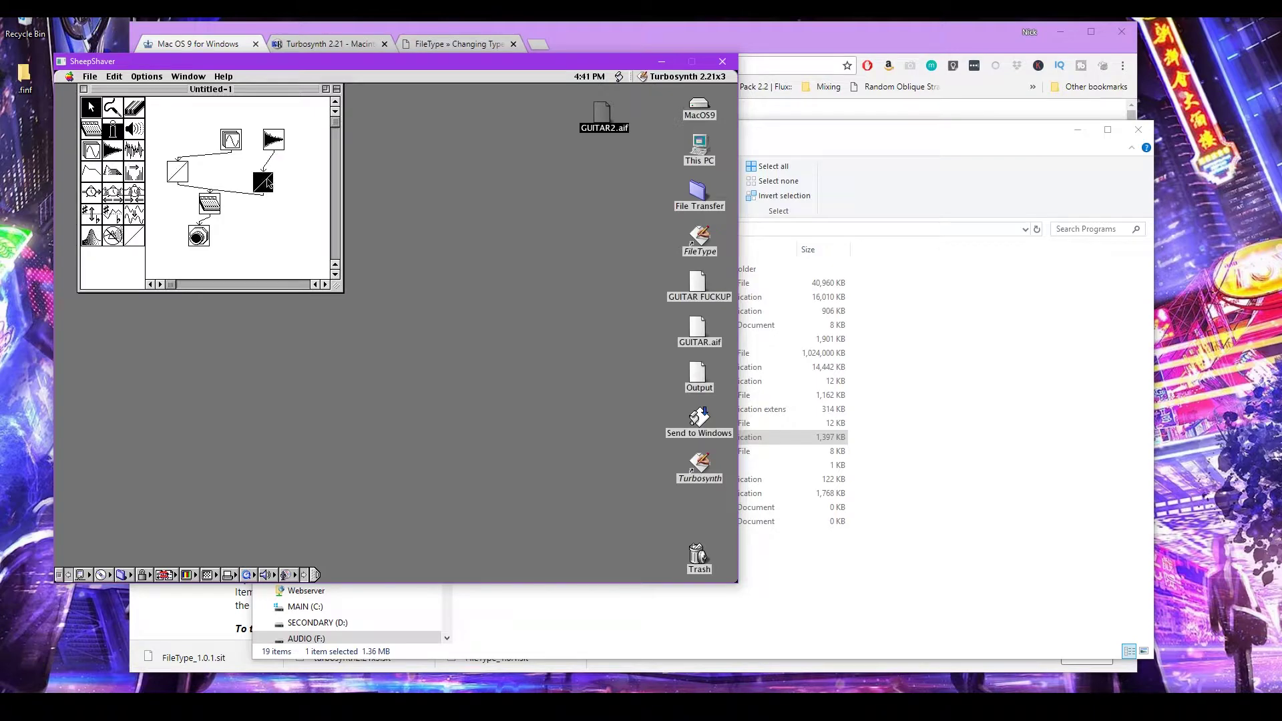
{"action": "double_click", "coordinate": [266, 184]}
{"action": "left_click_drag", "start_coordinate": [314, 164], "coordinate": [288, 175]}
{"action": "mouse_move", "coordinate": [256, 217]}
{"action": "left_mouse_down"}
{"action": "mouse_move", "coordinate": [196, 262]}
{"action": "mouse_move", "coordinate": [199, 284]}
{"action": "mouse_move", "coordinate": [270, 213]}
{"action": "left_mouse_up"}
Close the Waveshaper-2 editor and shift the Untitled-1 patch window down and right
{"action": "left_click", "coordinate": [126, 131]}
{"action": "left_click", "coordinate": [115, 109]}
{"action": "mouse_move", "coordinate": [216, 93]}
{"action": "left_mouse_down"}
{"action": "mouse_move", "coordinate": [228, 111]}
{"action": "mouse_move", "coordinate": [208, 105]}
{"action": "left_mouse_up"}
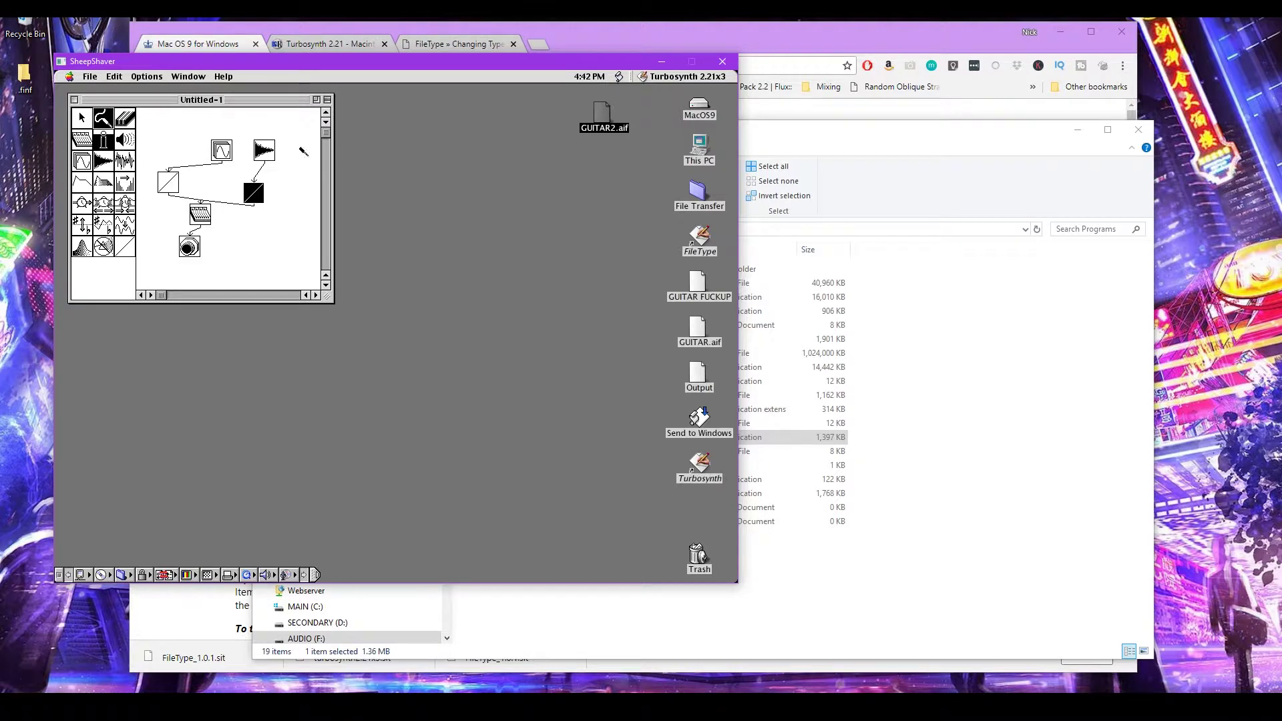
Save the patch output as NEWGUITAR.aif in the Windows user's Desktop folder under C: > Users
{"action": "left_click", "coordinate": [89, 76]}
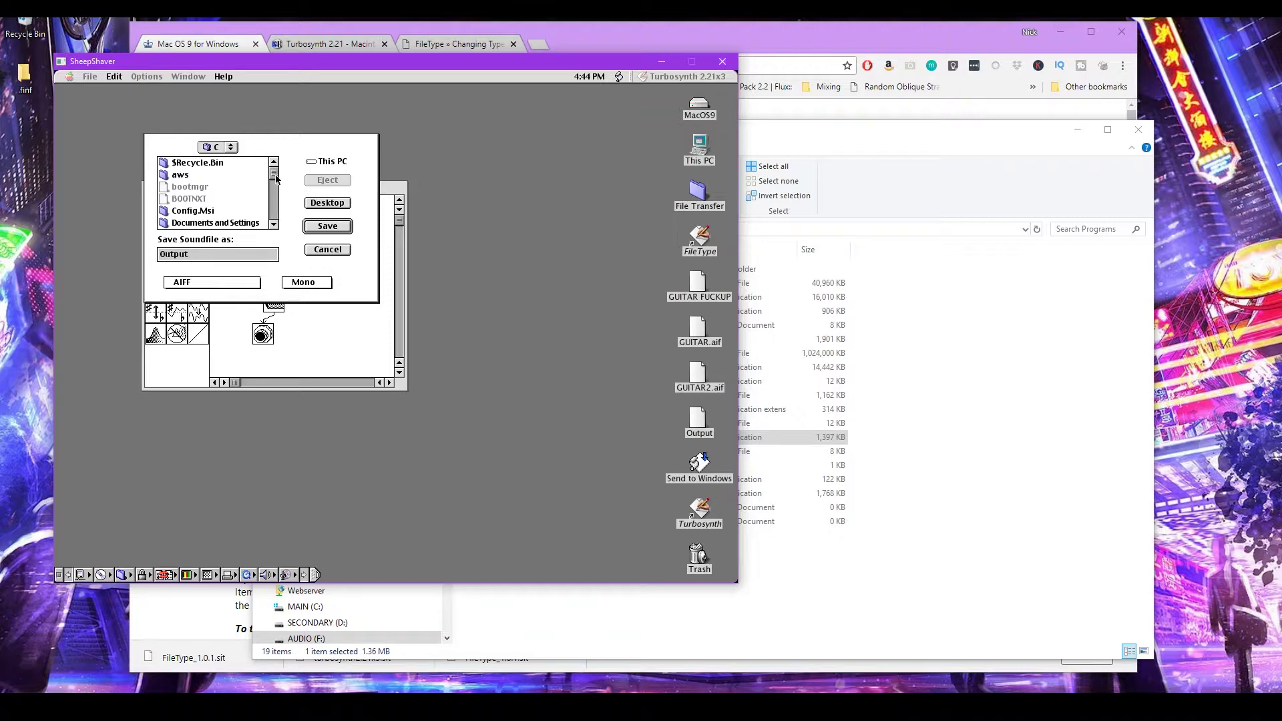
{"action": "left_click_drag", "start_coordinate": [274, 176], "coordinate": [200, 210]}
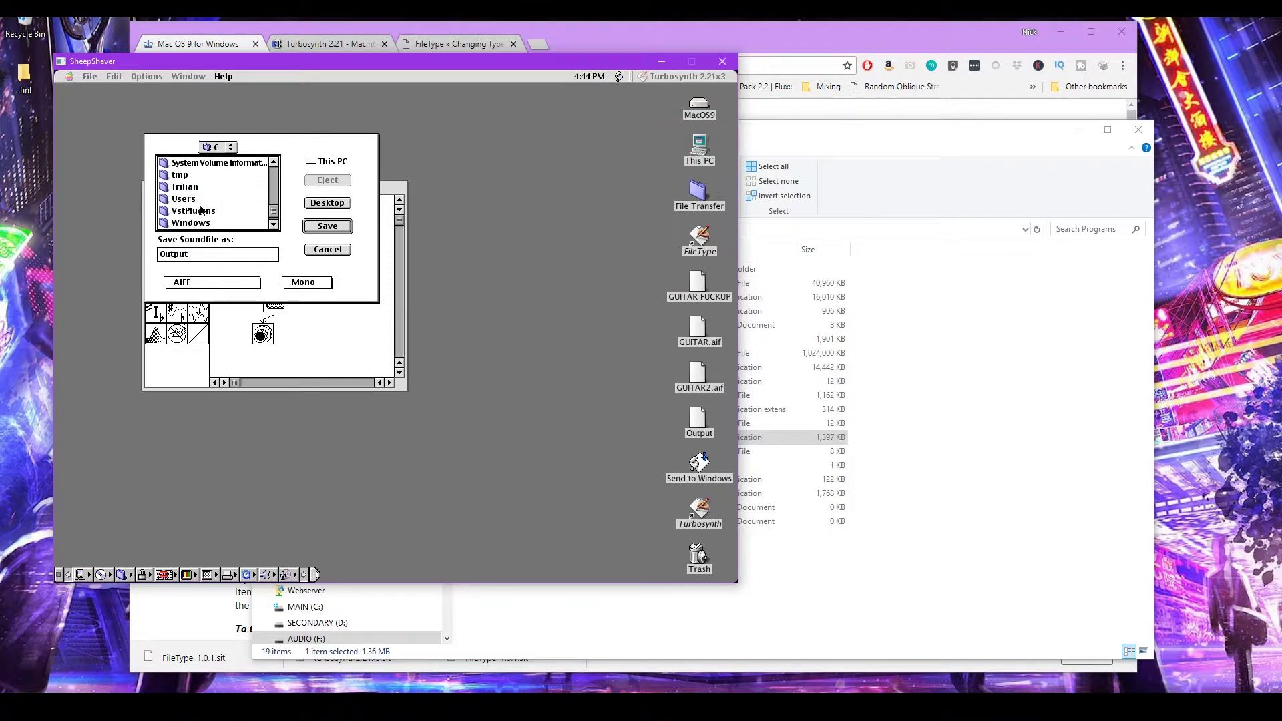
{"action": "double_click", "coordinate": [193, 199]}
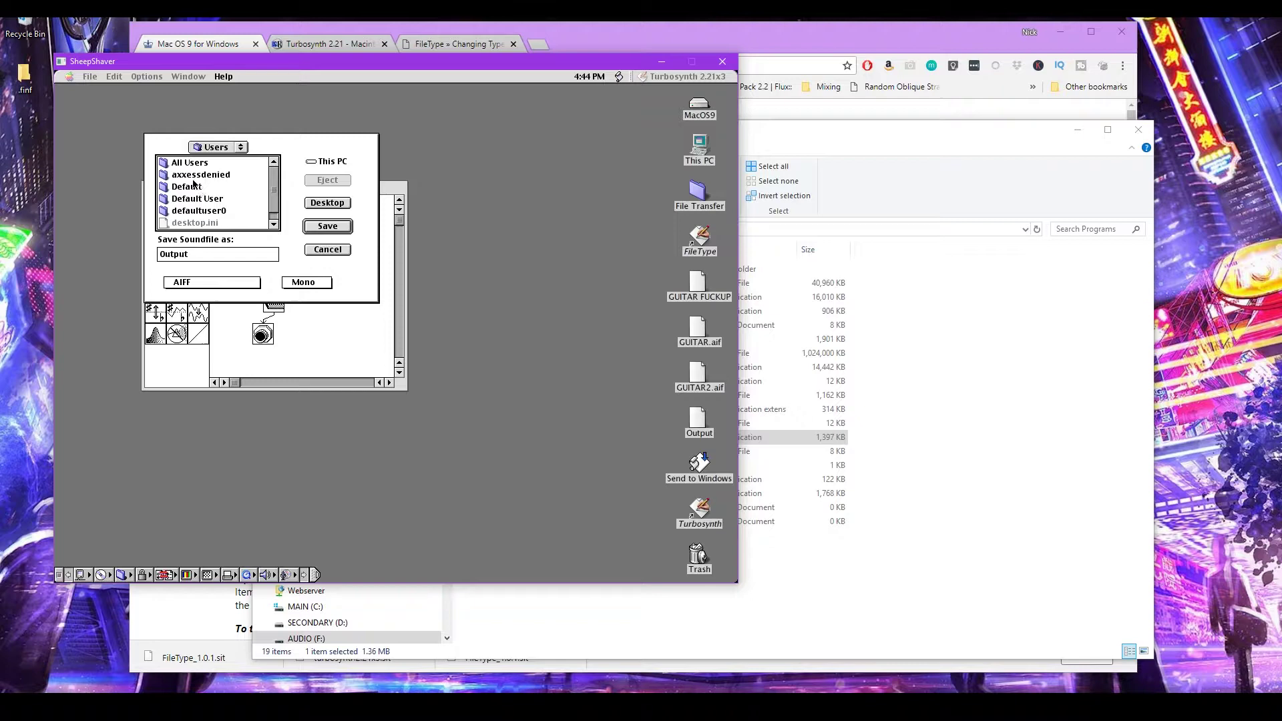
{"action": "double_click", "coordinate": [194, 178]}
{"action": "scroll", "coordinate": [205, 189], "scroll_direction": "down", "scroll_amount": 10}
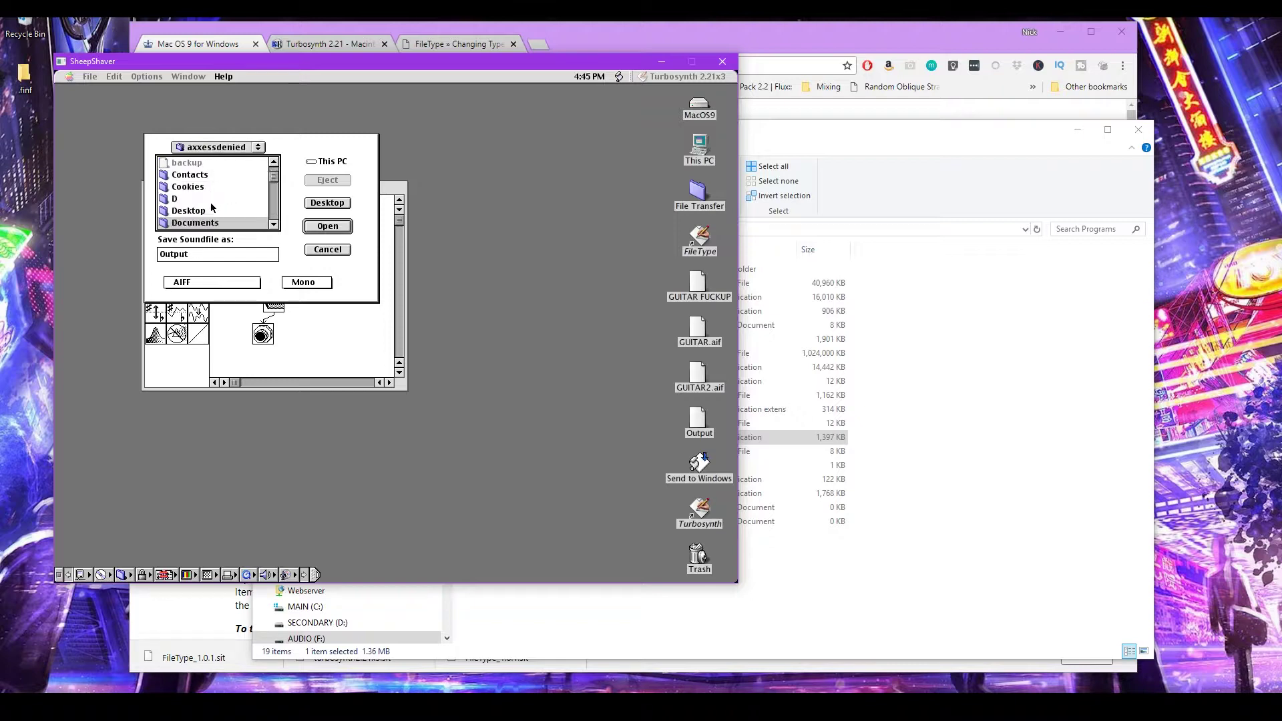
{"action": "scroll", "coordinate": [205, 204], "scroll_direction": "up", "scroll_amount": 2}
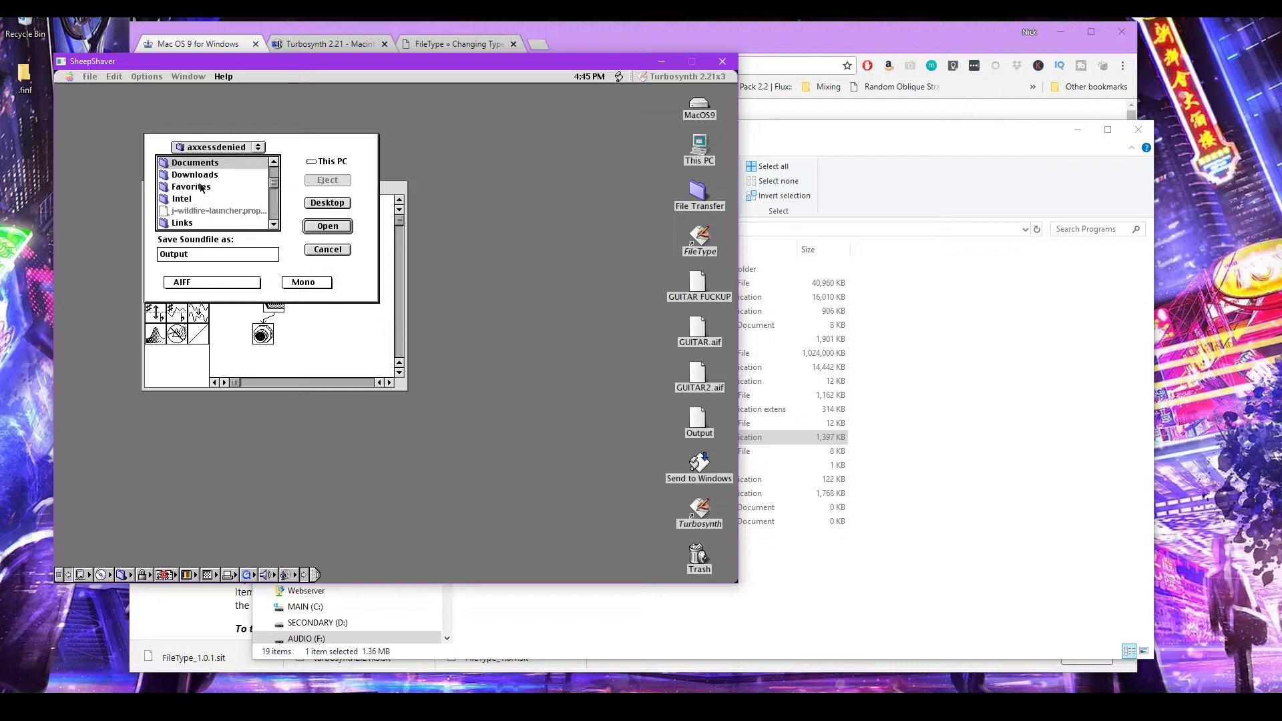
{"action": "scroll", "coordinate": [201, 188], "scroll_direction": "up", "scroll_amount": 3}
{"action": "double_click", "coordinate": [207, 188]}
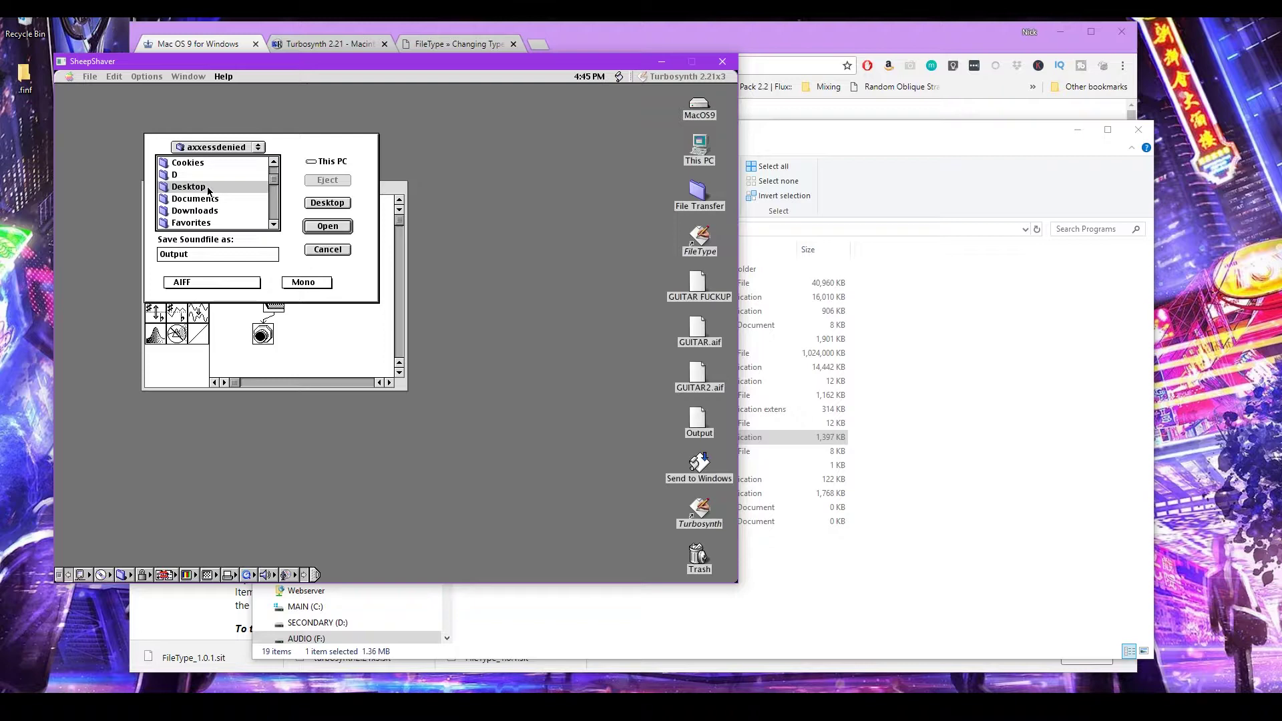
{"action": "left_click", "coordinate": [229, 253]}
{"action": "type", "text": "NJE"}
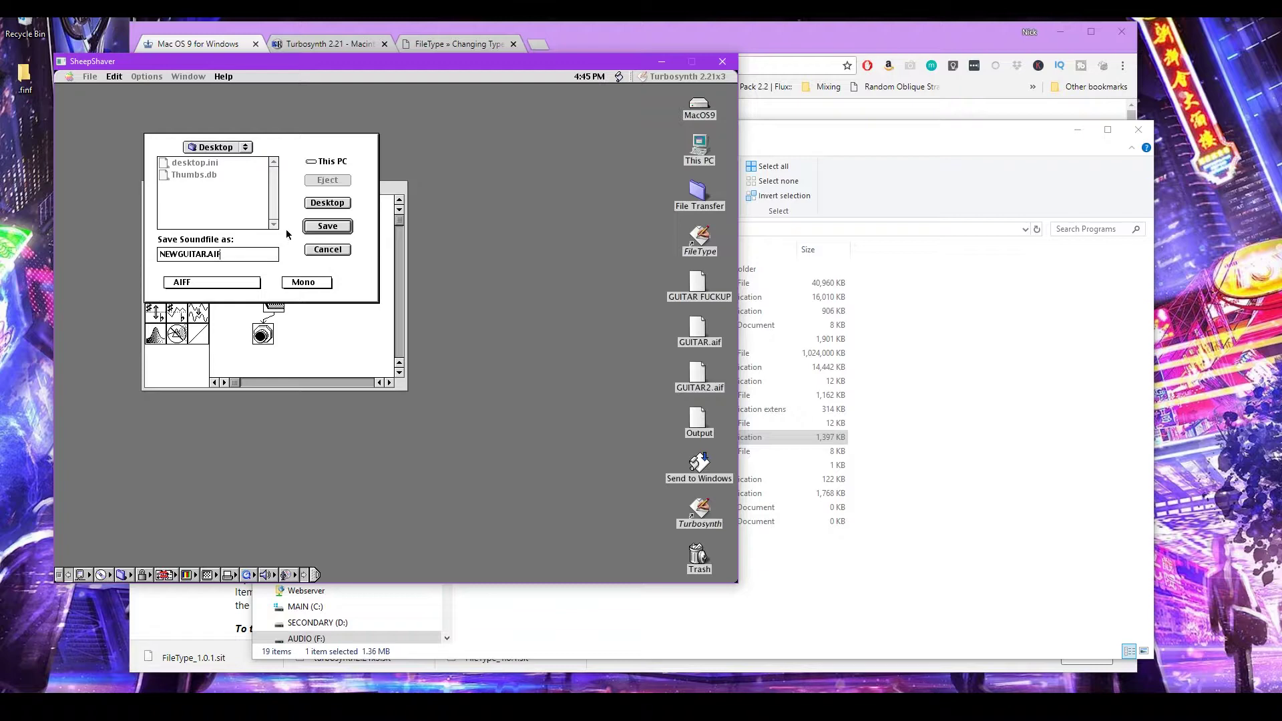
{"action": "left_click", "coordinate": [327, 228]}
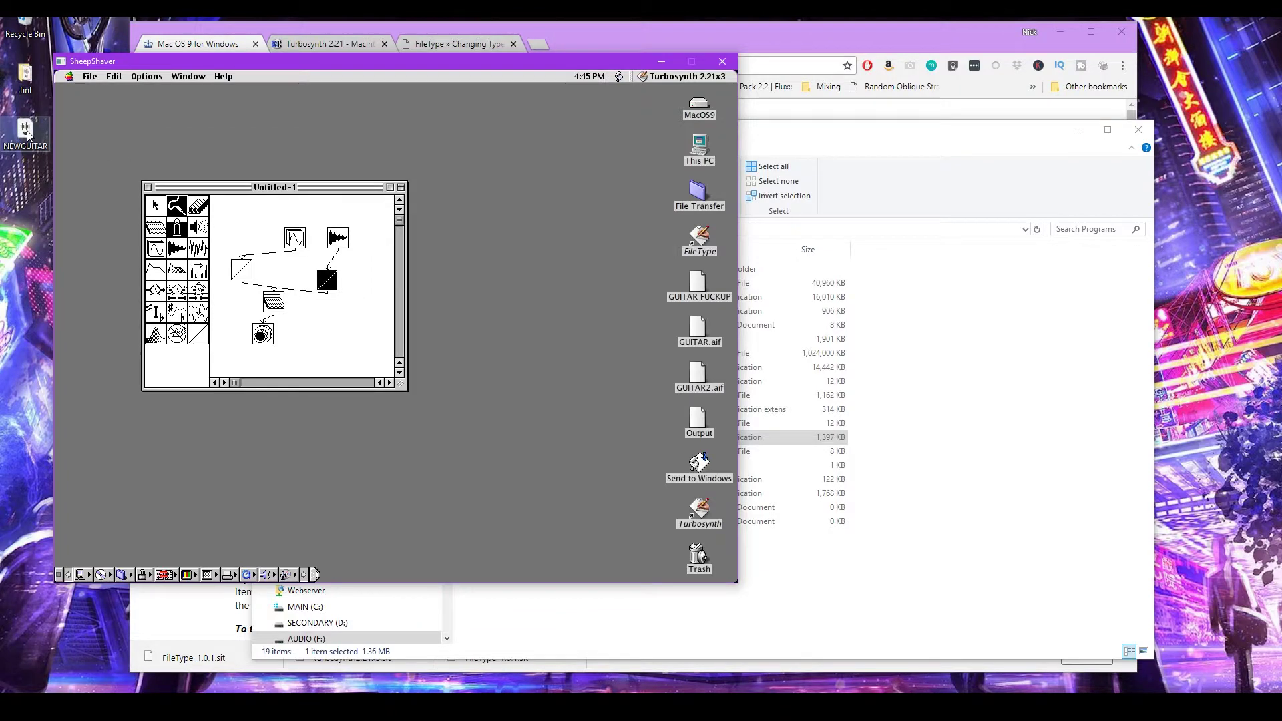
Select NEWGUITAR on the desktop, close the Dirt Machine window and restore Studio One's window
{"action": "left_click", "coordinate": [24, 125]}
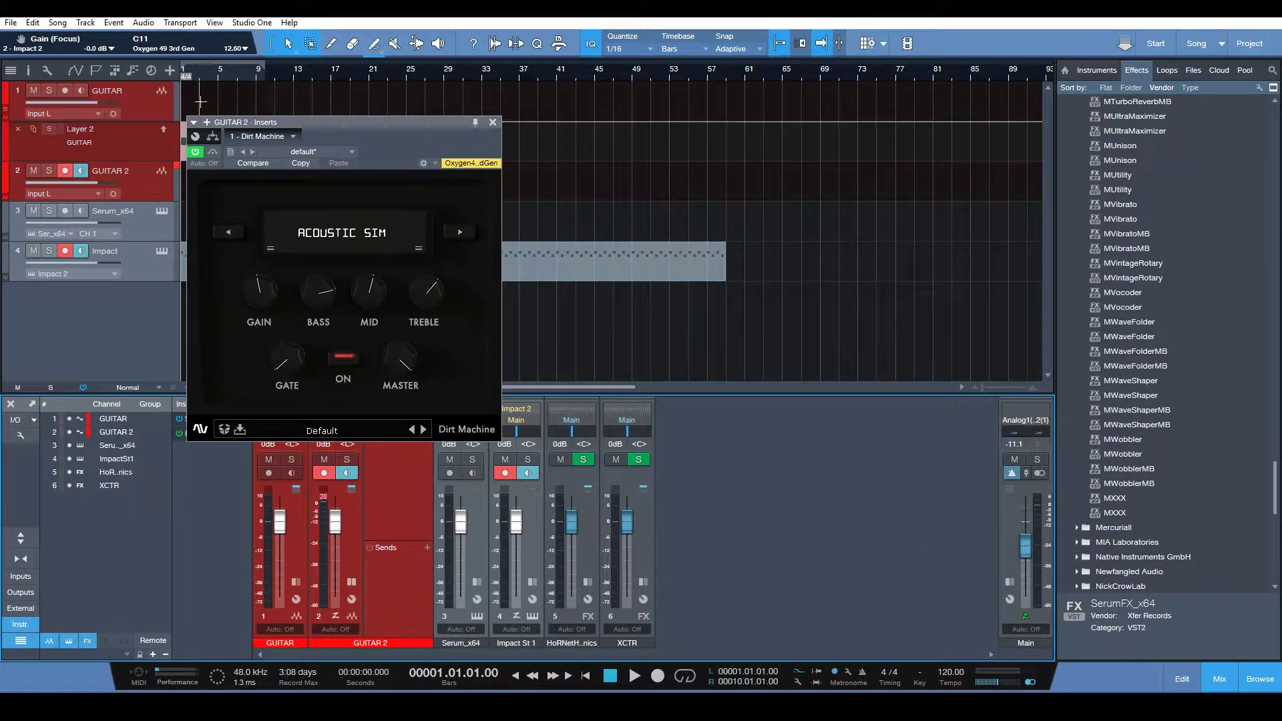
{"action": "left_click", "coordinate": [492, 122]}
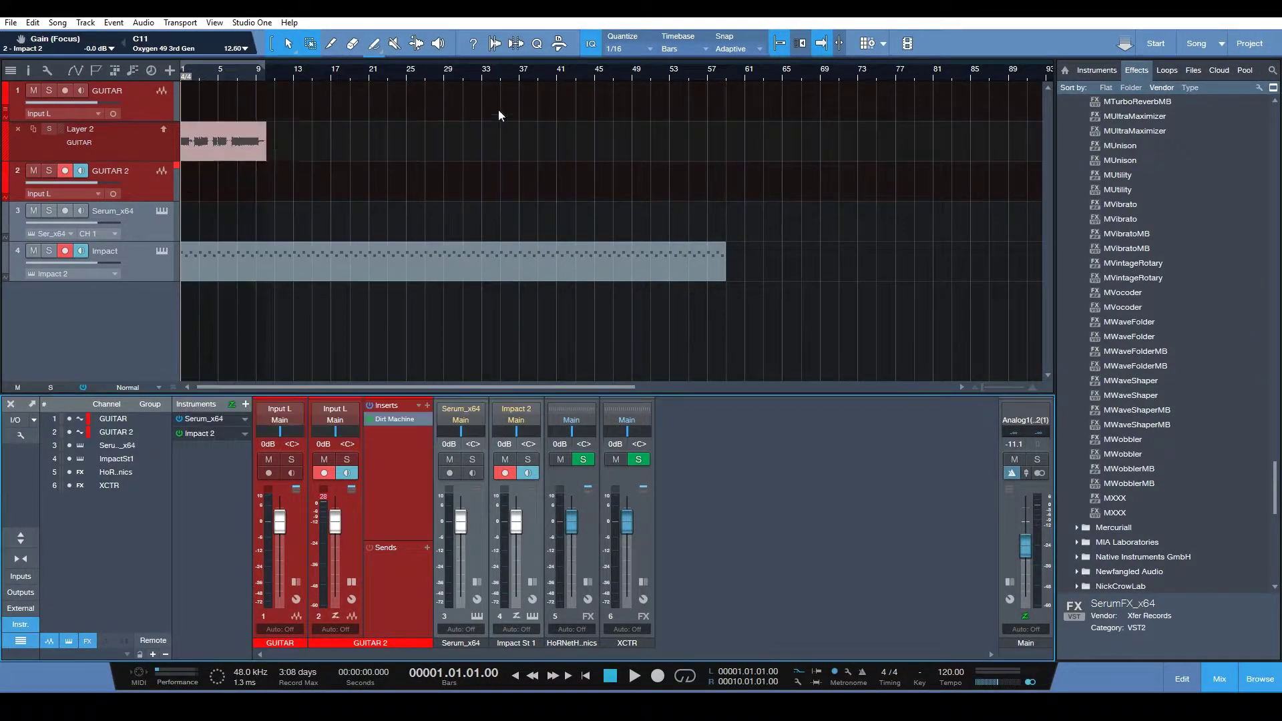
{"action": "double_click", "coordinate": [374, 18]}
{"action": "left_click_drag", "start_coordinate": [374, 19], "coordinate": [603, 38]}
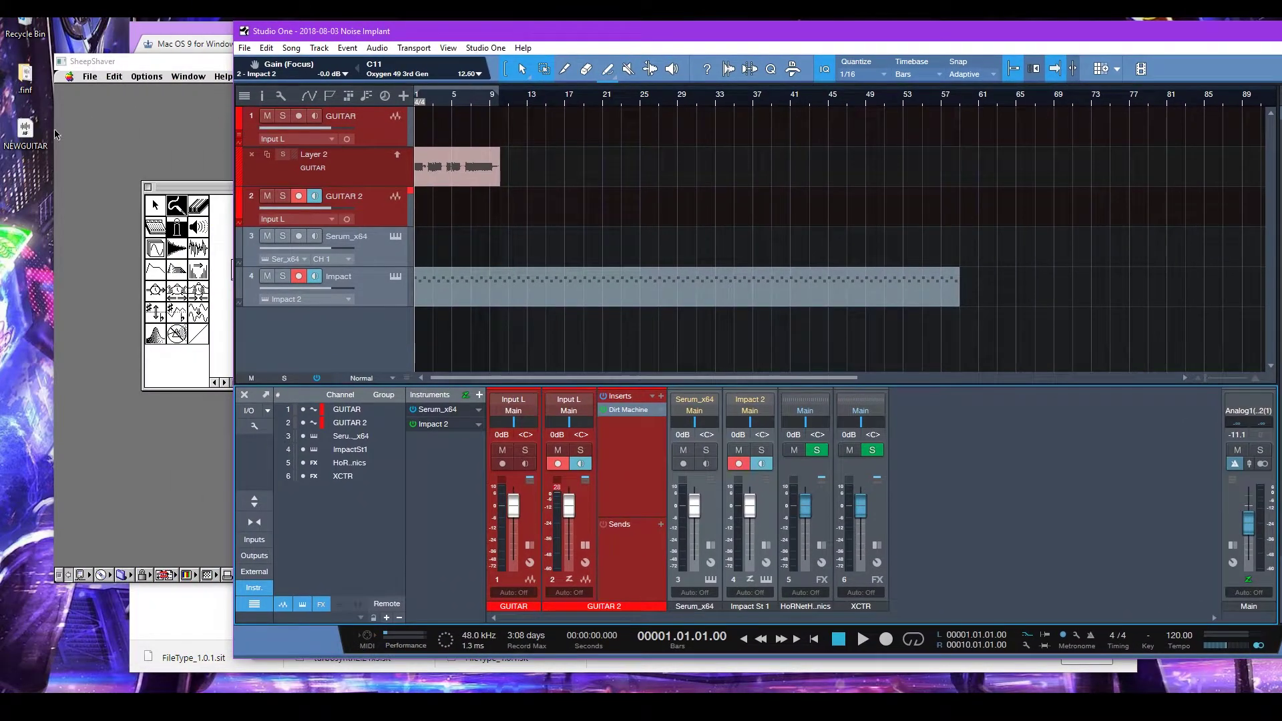
Drop the guitar clip onto the GUITAR track, play it back, and minimise Studio One
{"action": "left_click_drag", "start_coordinate": [470, 167], "coordinate": [446, 140]}
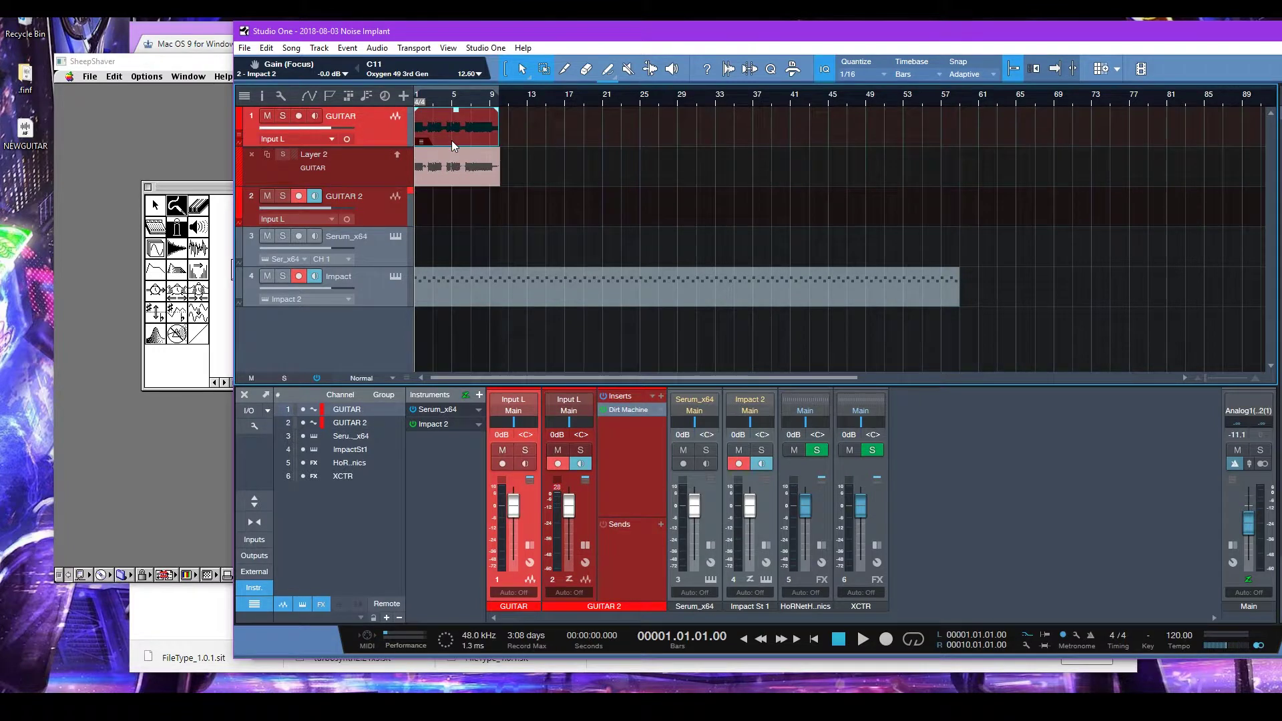
{"action": "key", "text": "space"}
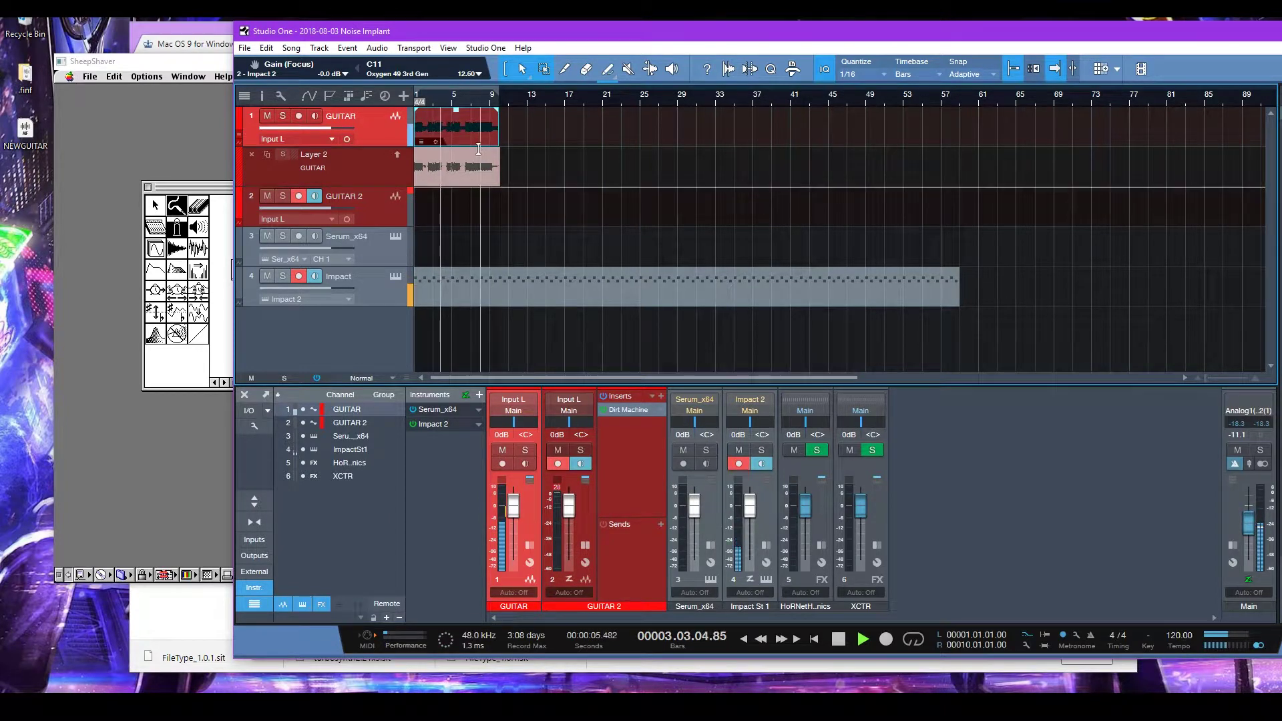
{"action": "key", "text": "space"}
{"action": "key", "text": "F5"}
{"action": "left_click_drag", "start_coordinate": [505, 38], "coordinate": [316, 43]}
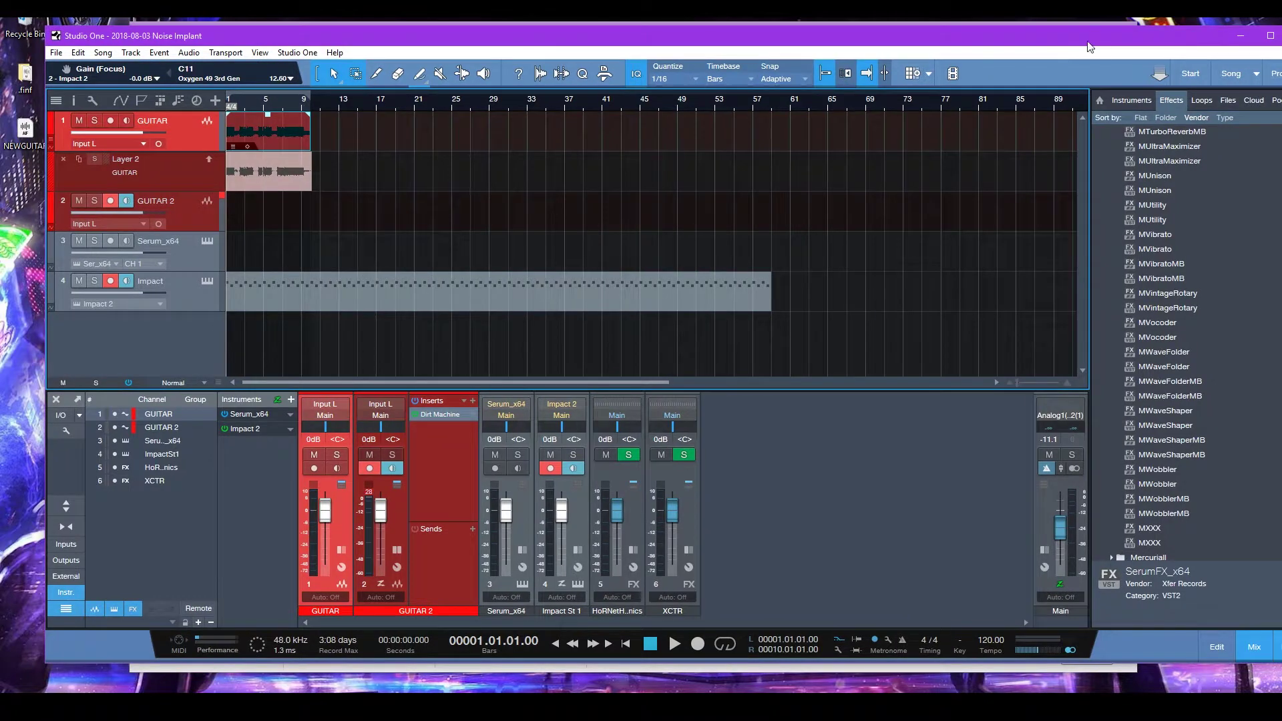
{"action": "left_click", "coordinate": [1239, 35]}
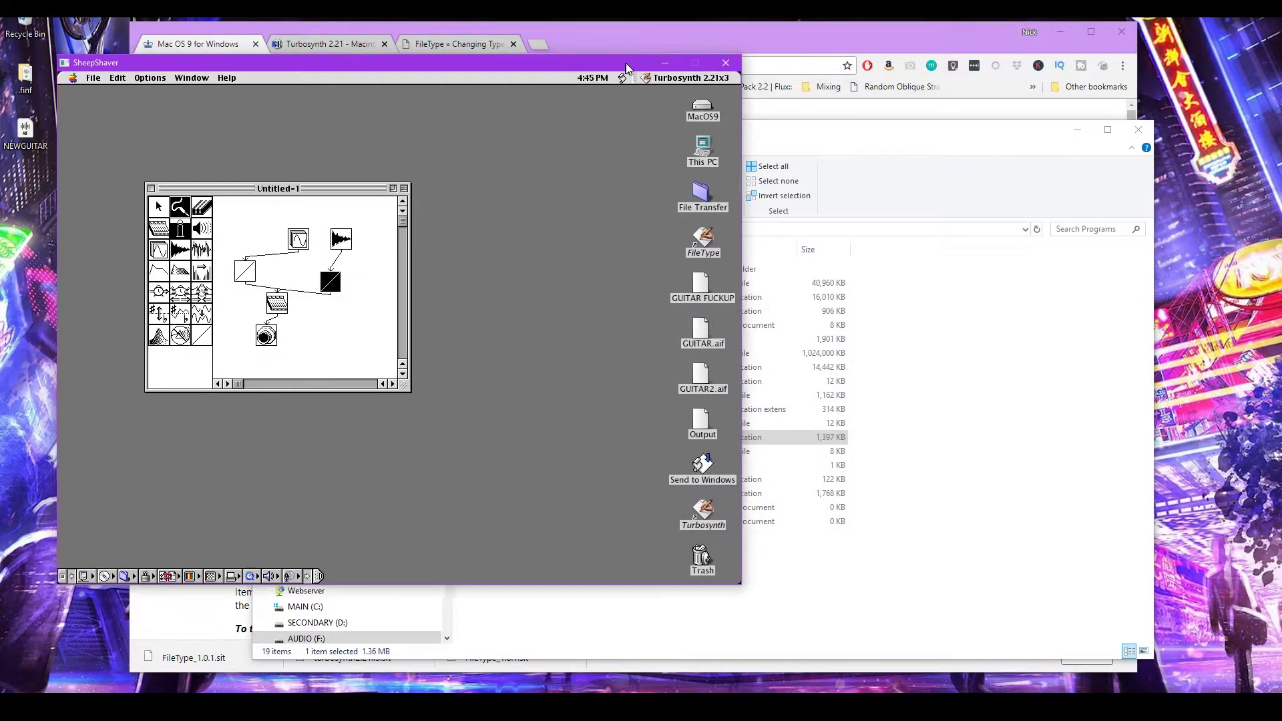
{"action": "left_click_drag", "start_coordinate": [626, 67], "coordinate": [620, 87]}
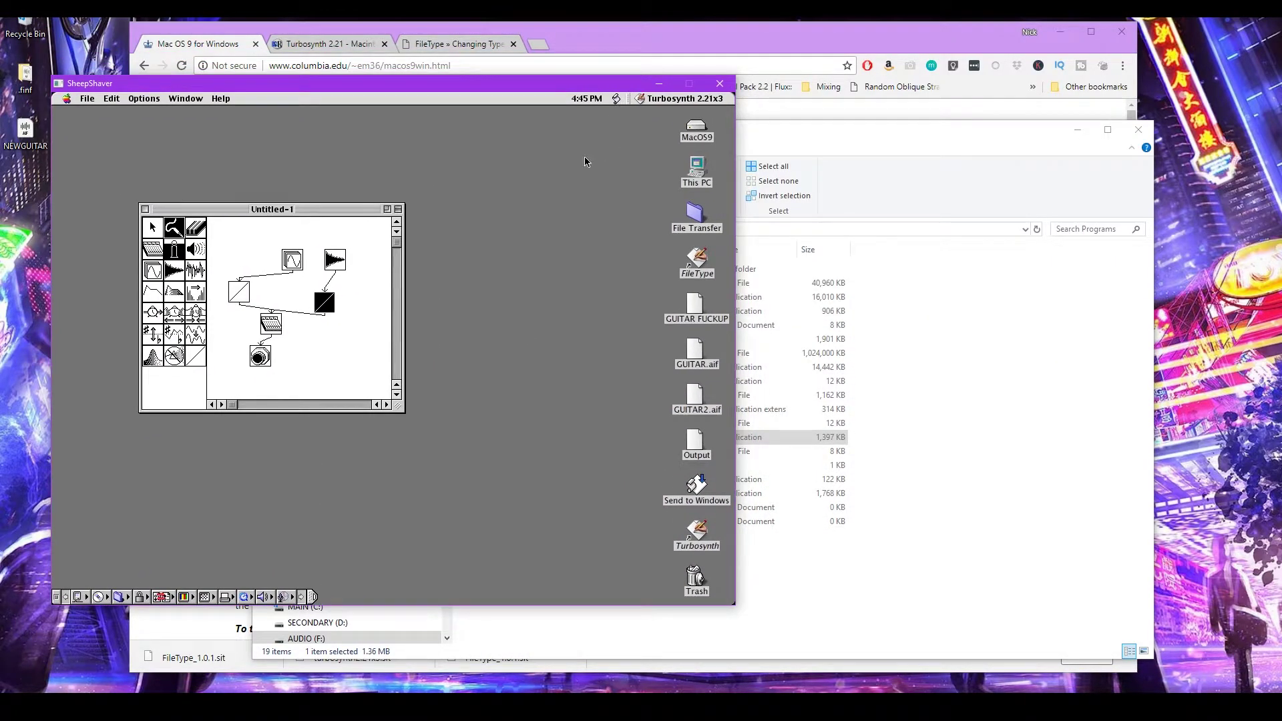
{"action": "left_click_drag", "start_coordinate": [288, 211], "coordinate": [283, 190]}
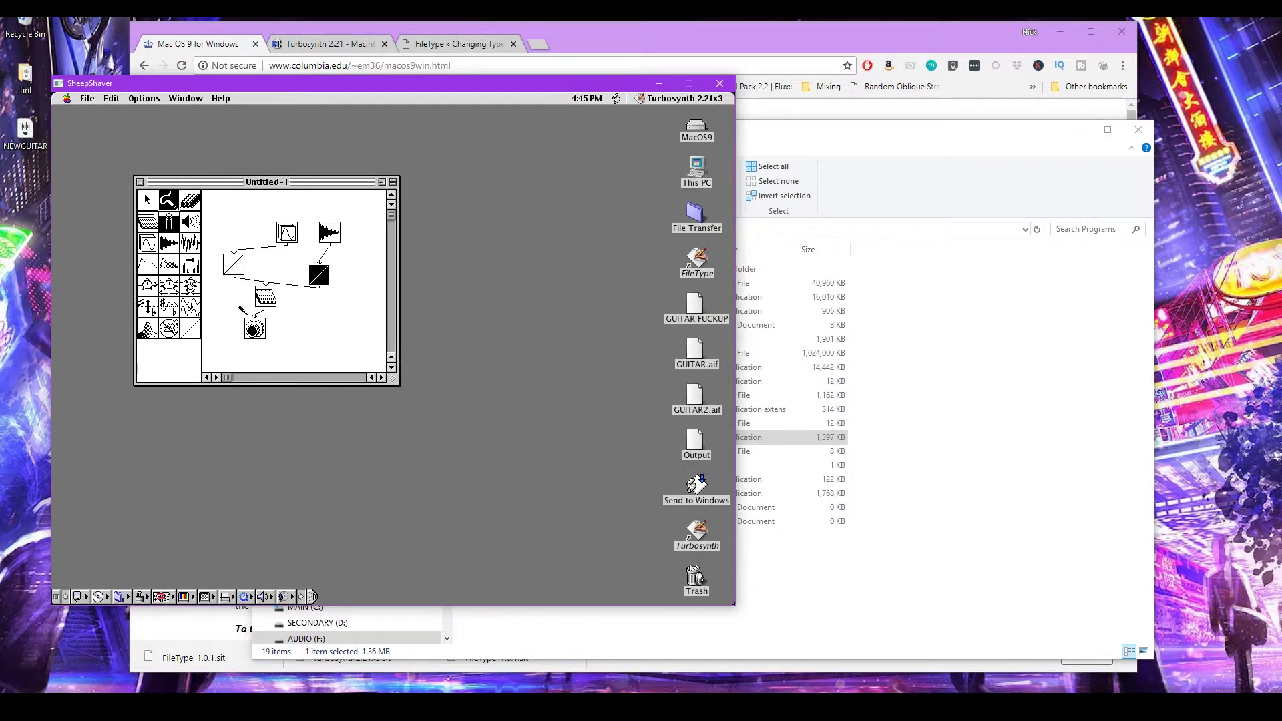